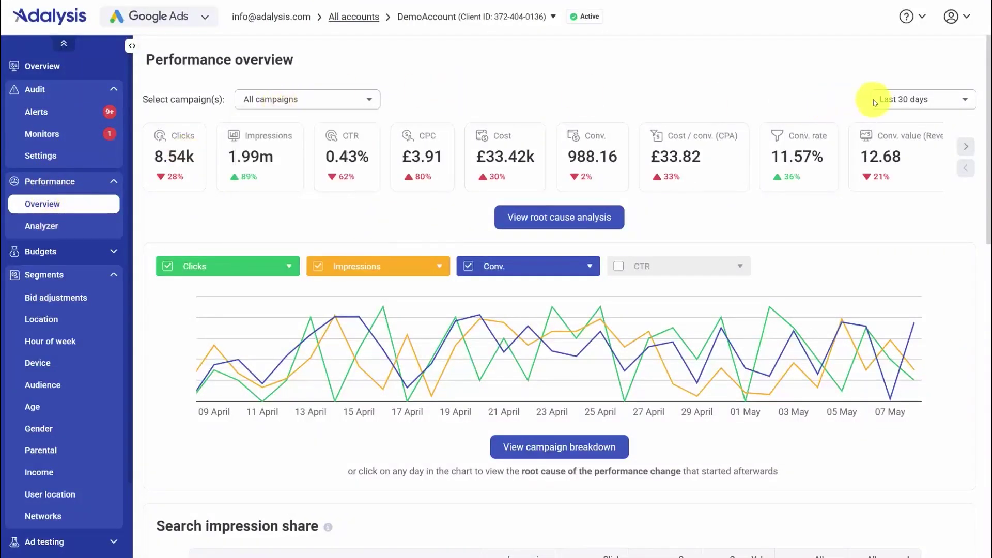
Step: Scroll through the performance overview charts, briefly opening and closing the 16 April before/after comparison
scroll(710, 312, down, 1)
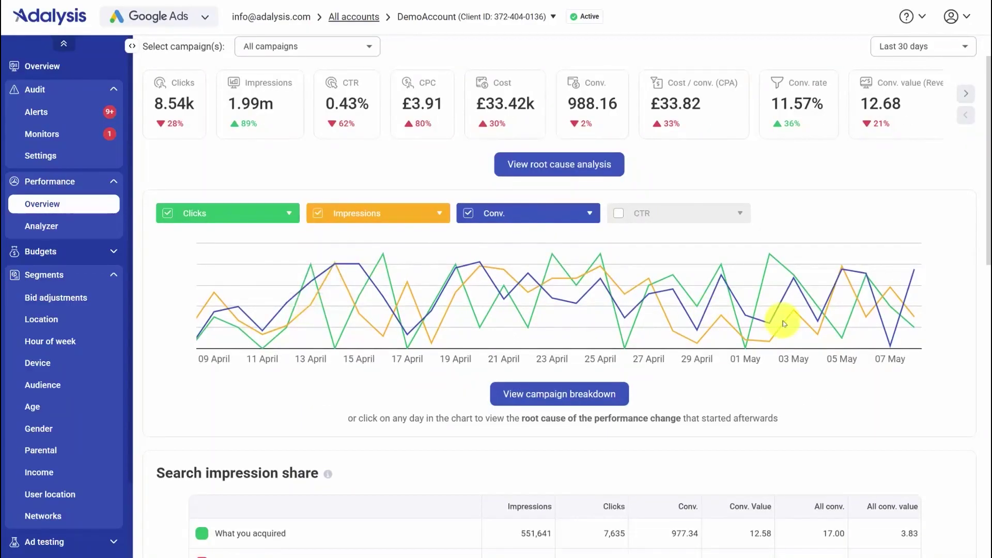
click(378, 333)
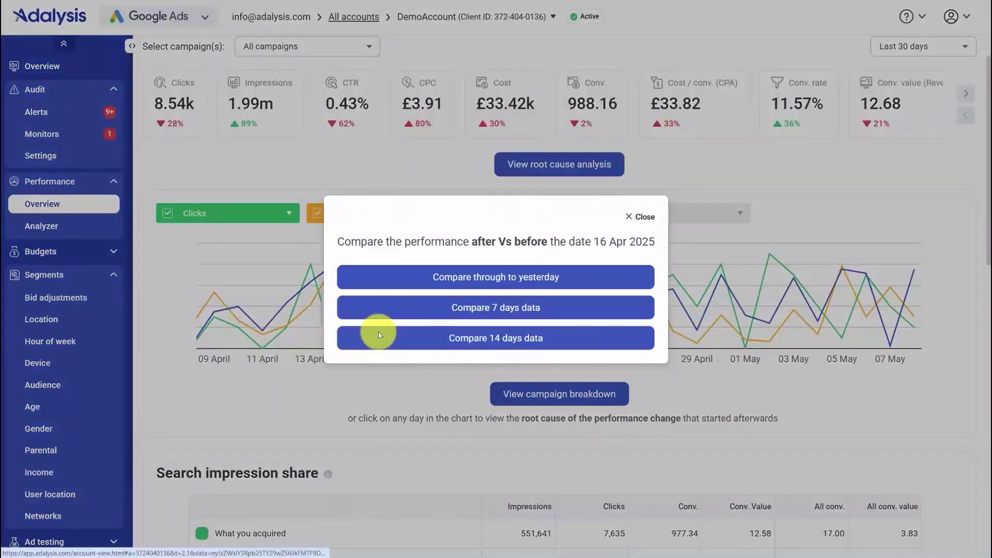
click(418, 345)
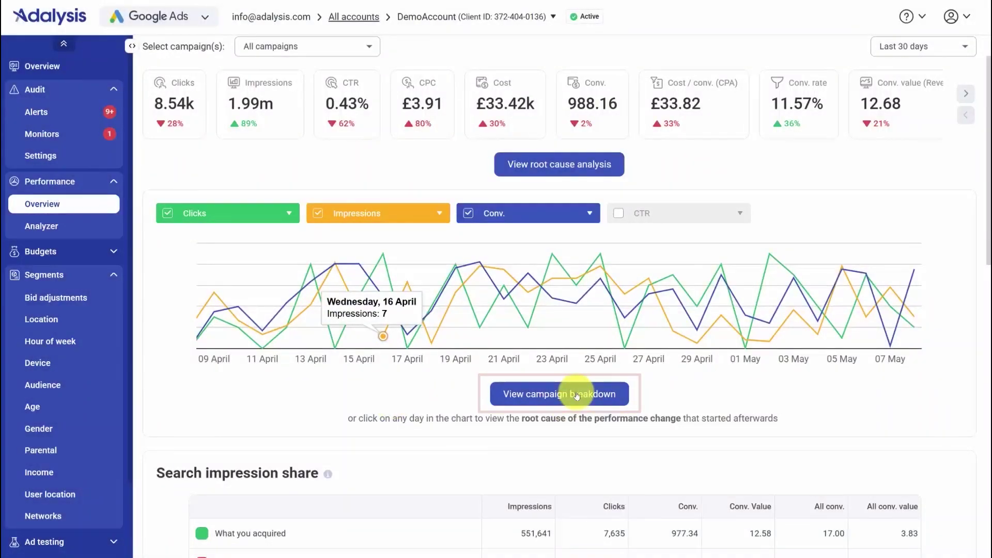
scroll(577, 396, down, 5)
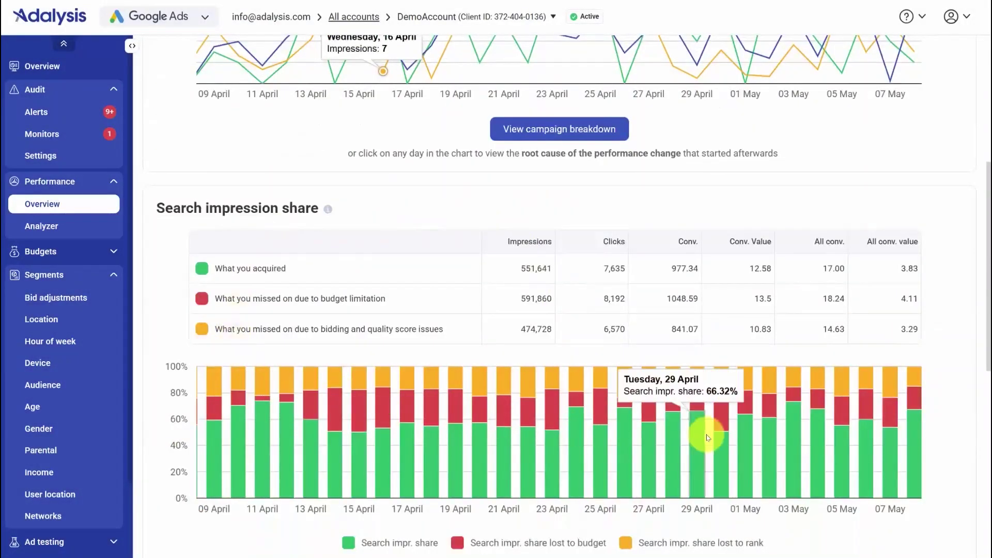
scroll(580, 386, down, 4)
scroll(557, 390, down, 4)
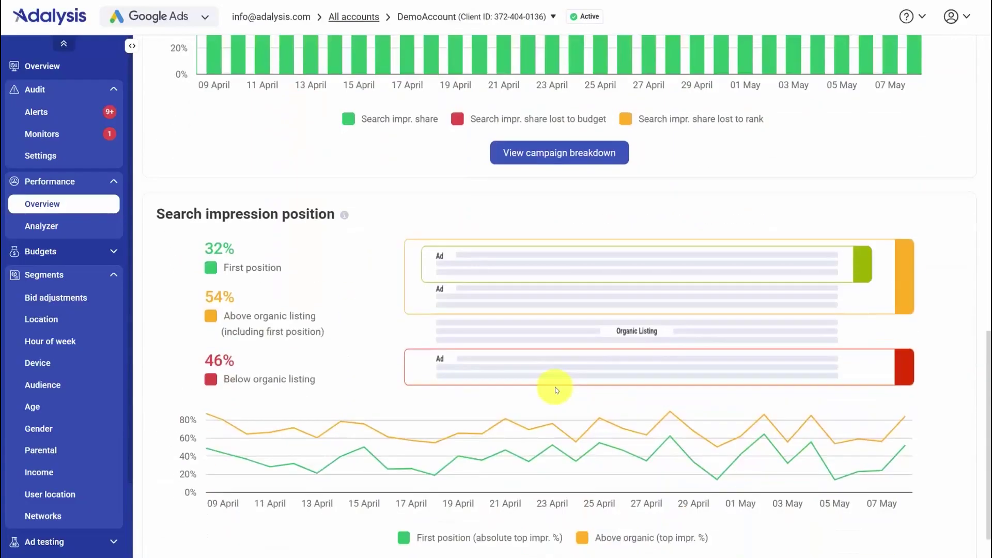
scroll(557, 388, down, 1)
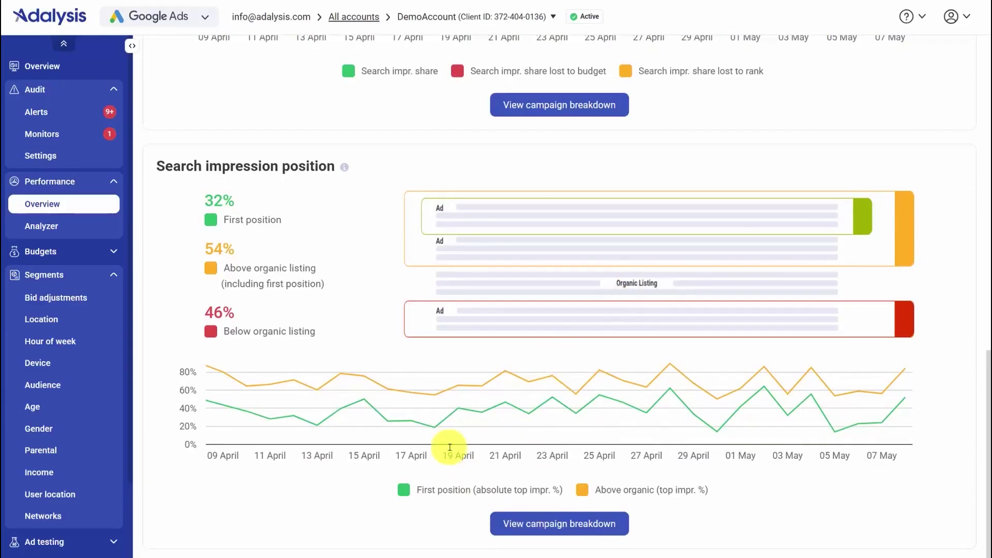
Step: Start a performance monitor on Conversions set to 'down by a percentage of at least'
click(61, 136)
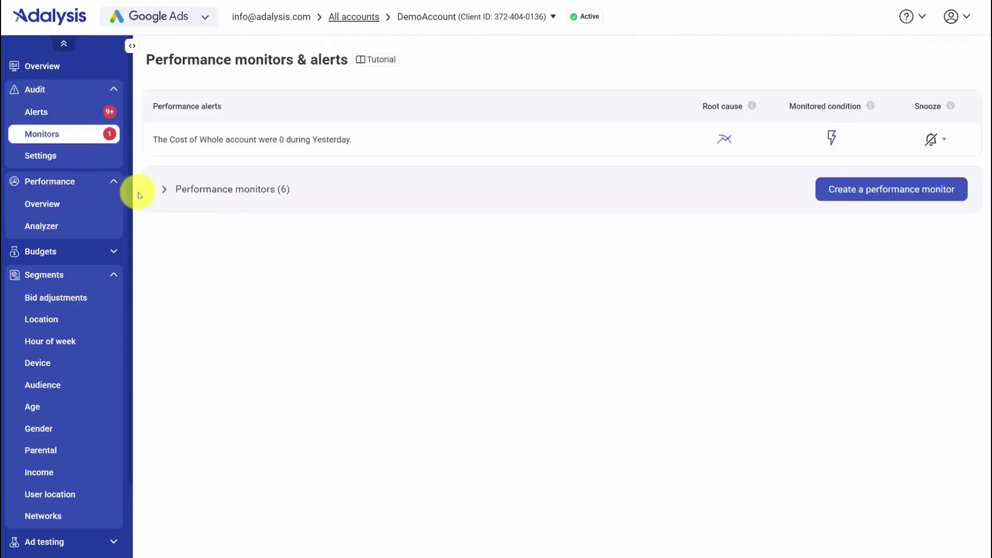
click(827, 190)
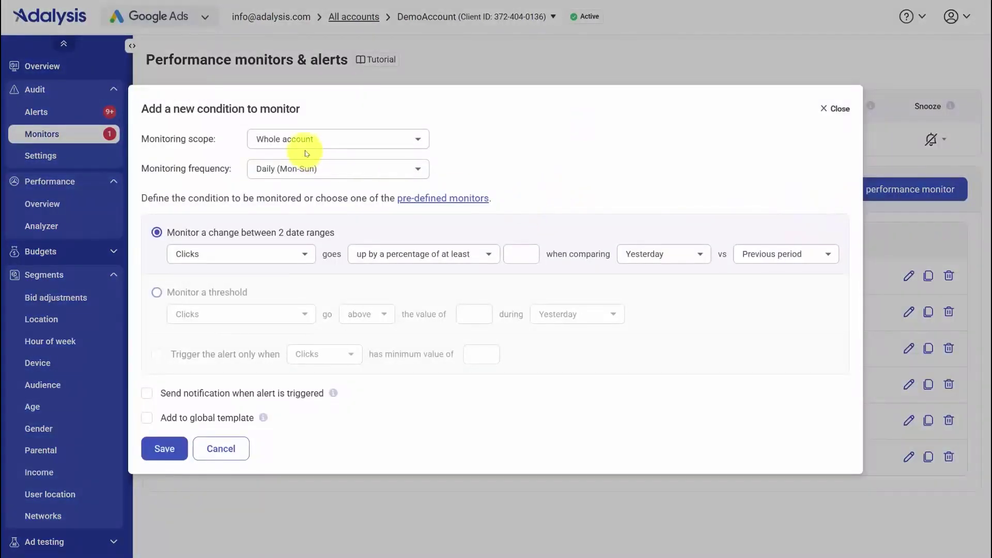
click(271, 254)
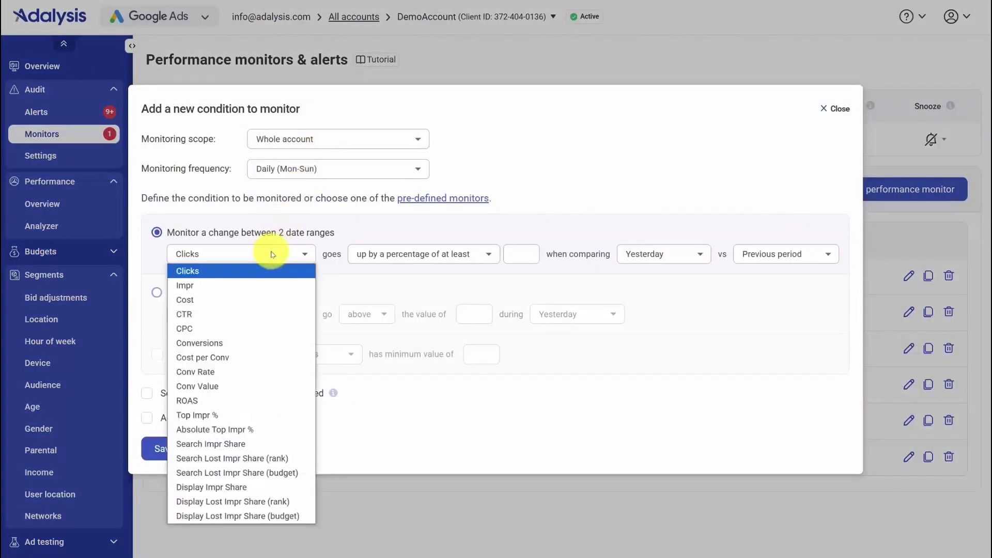
click(255, 339)
click(420, 256)
click(408, 302)
click(515, 254)
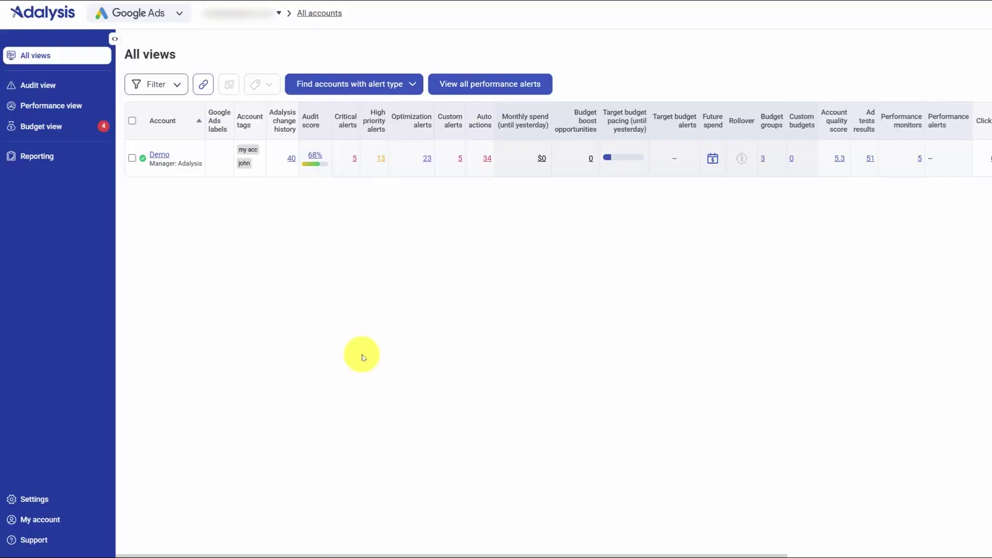
mouse_move(355, 165)
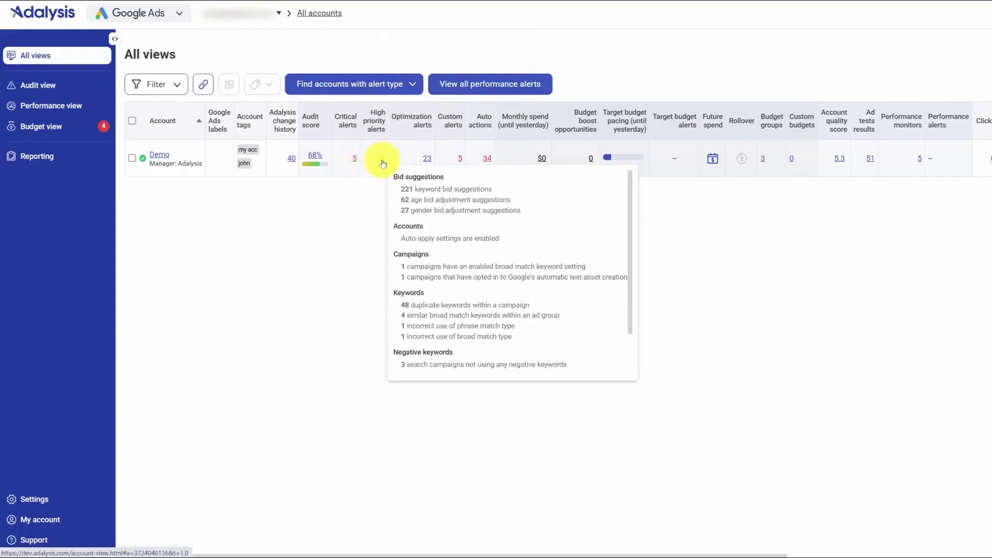
mouse_move(427, 161)
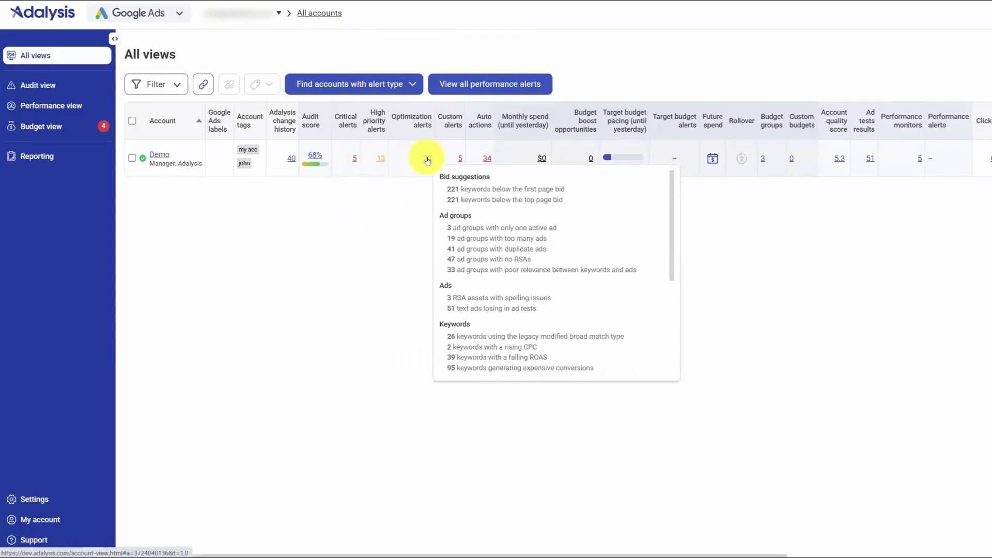
mouse_move(461, 164)
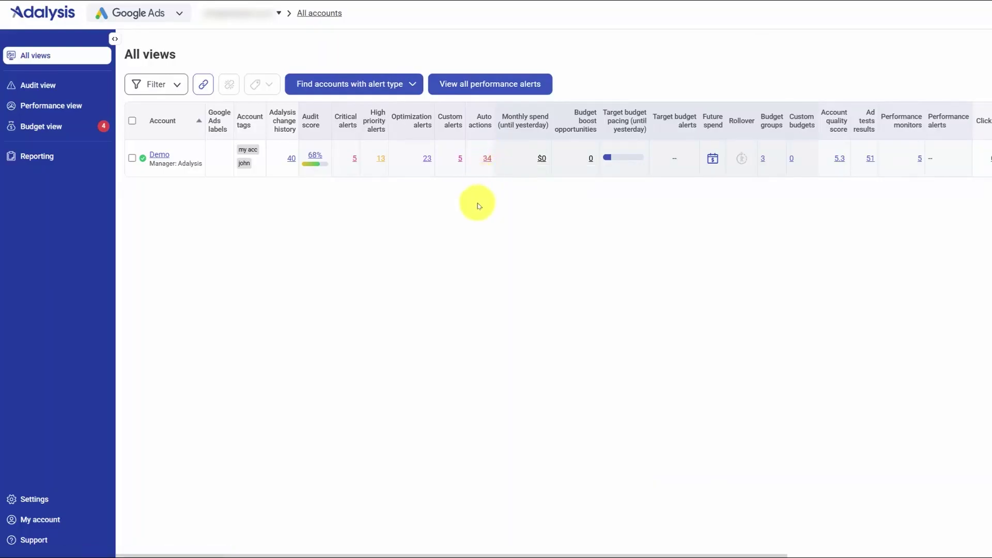
Step: Open the Demo account's audit alerts and the Keywords alert for keywords conflicting with negatives
click(355, 165)
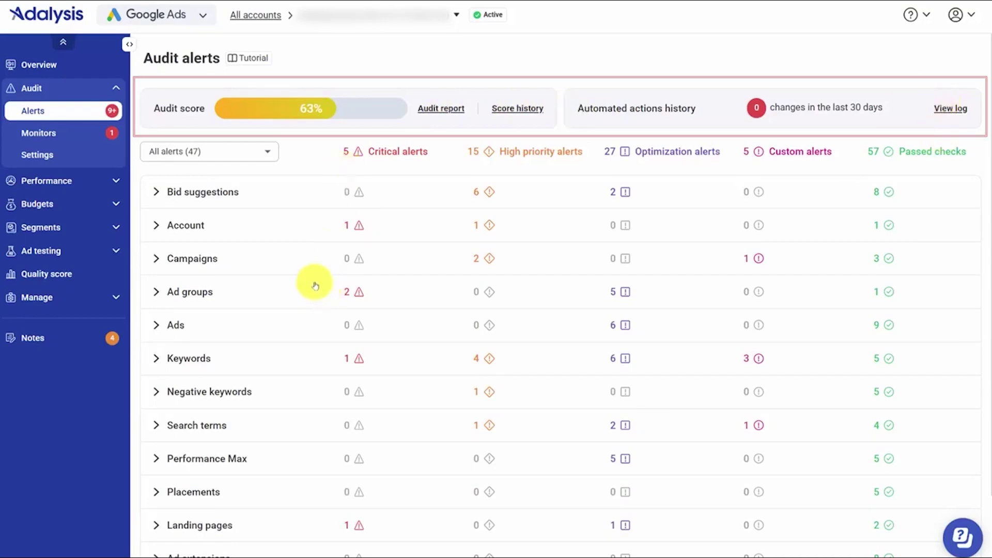
click(250, 358)
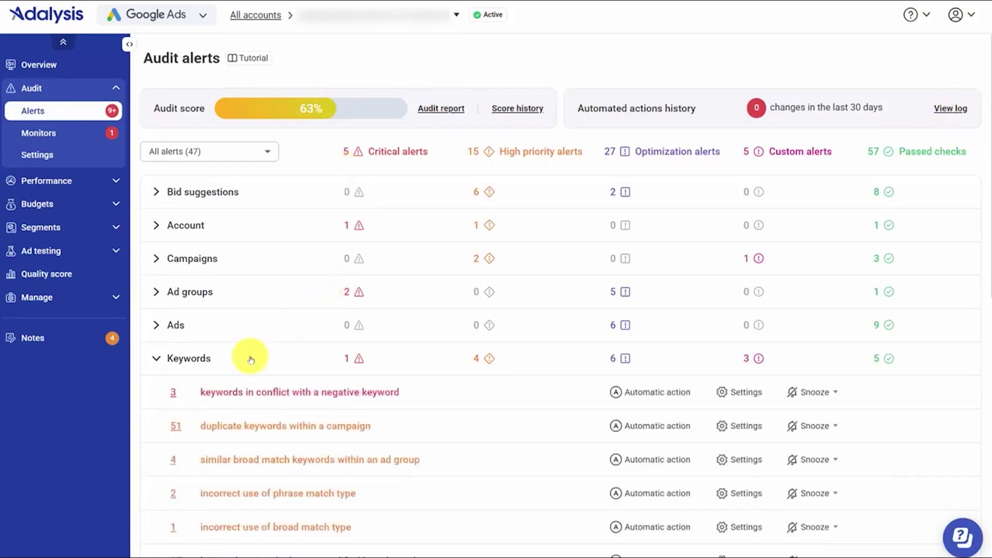
click(268, 394)
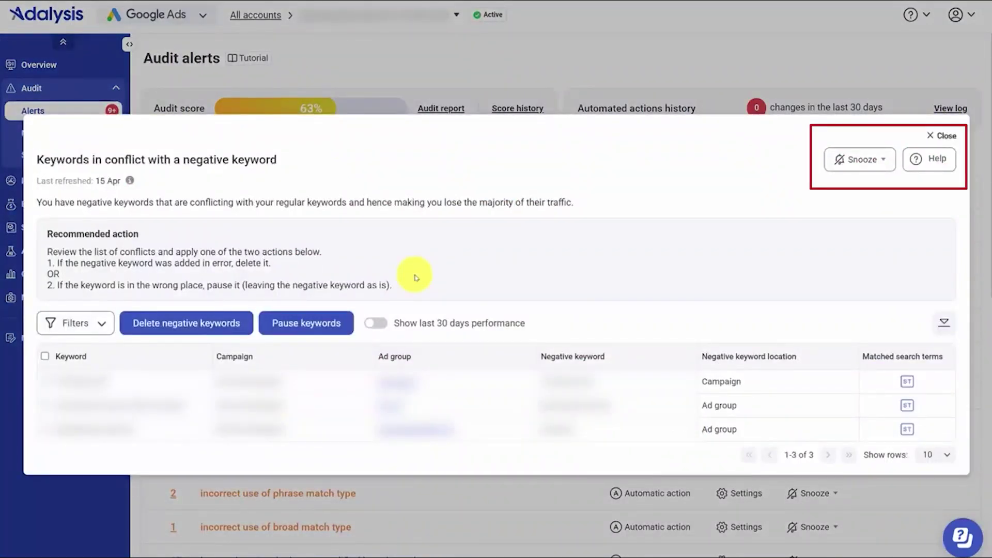
click(863, 159)
click(732, 141)
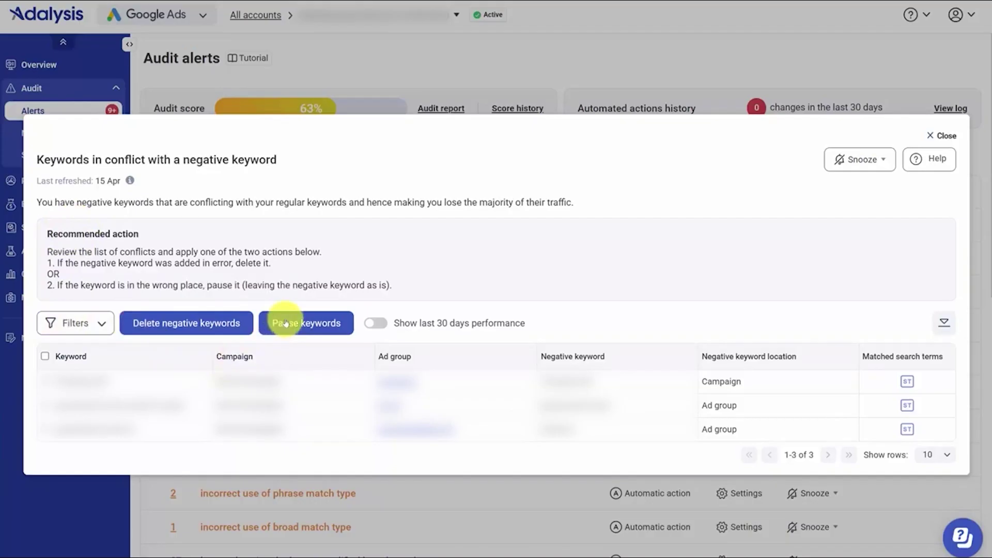
Step: Tick all the conflicting keyword rows, then close the alert and collapse Keywords
click(45, 382)
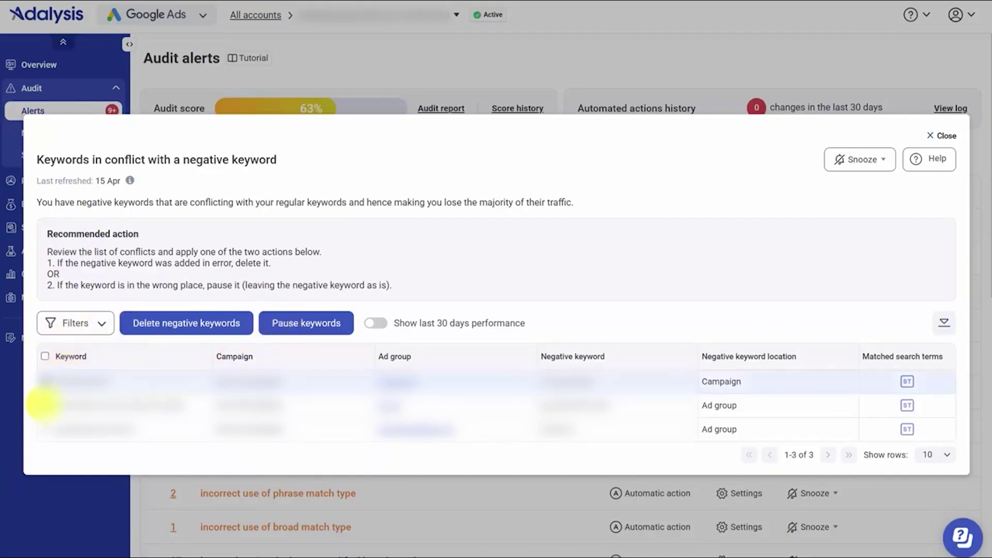
click(45, 406)
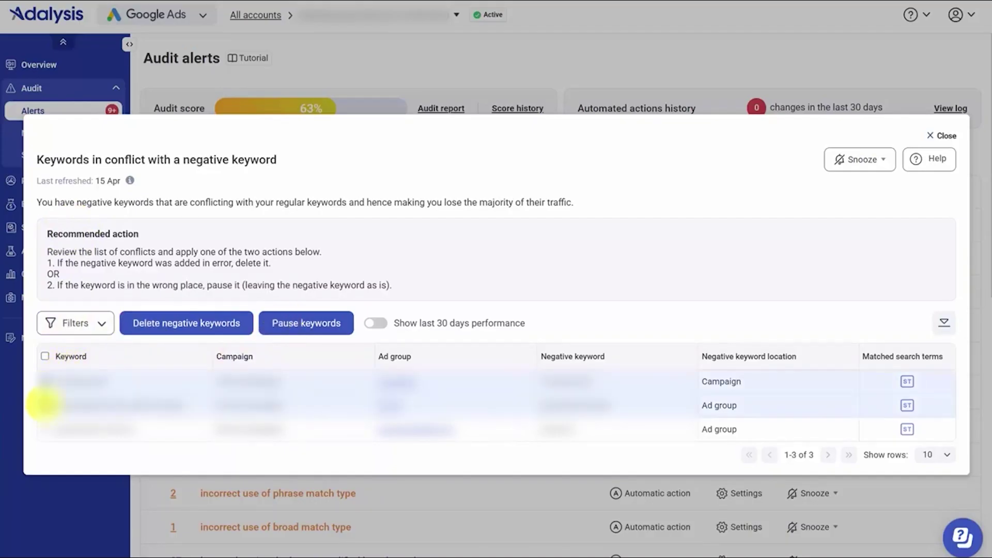
click(45, 356)
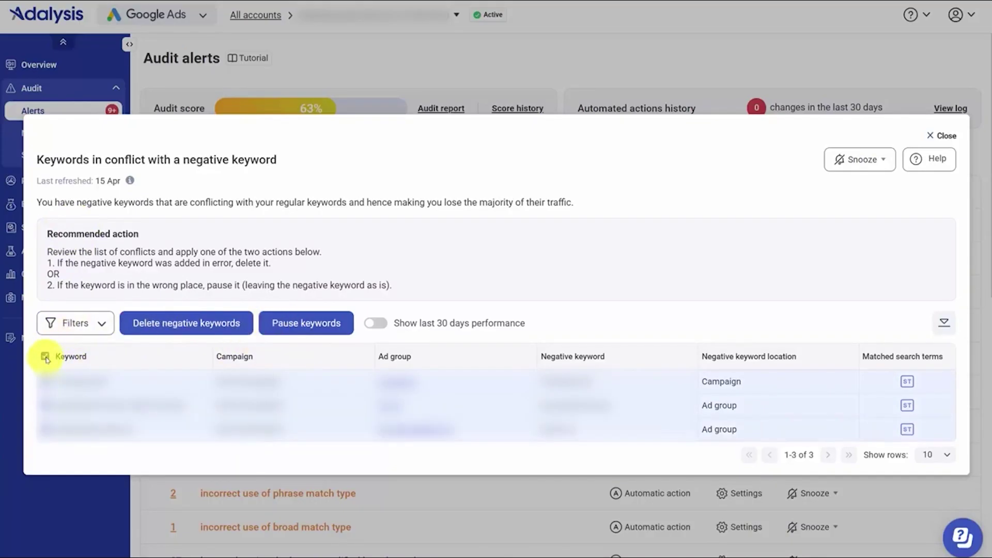
click(520, 88)
click(216, 357)
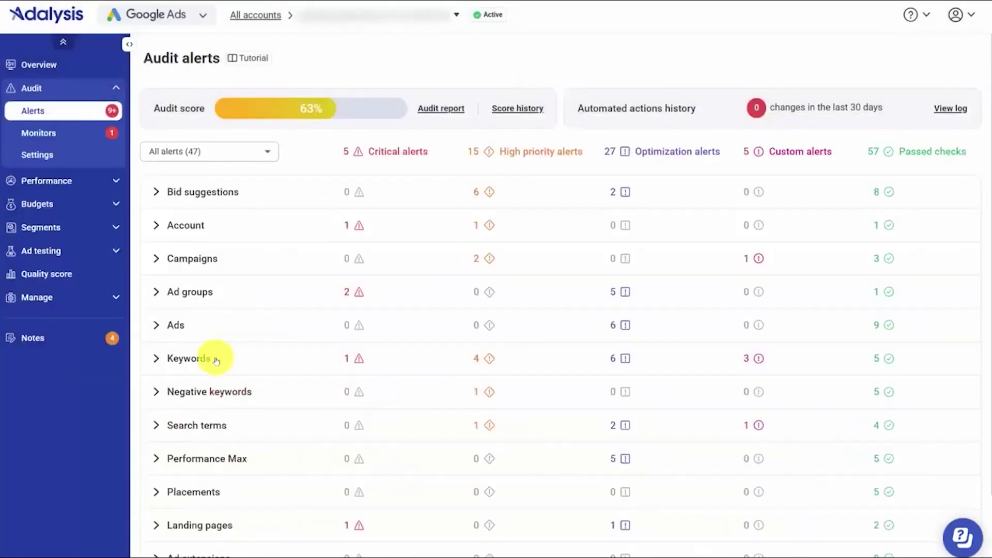
Step: Expand Search terms and view the Settings and Automatic action for 'search terms to add as keywords', changing nothing
click(210, 423)
scroll(337, 445, down, 2)
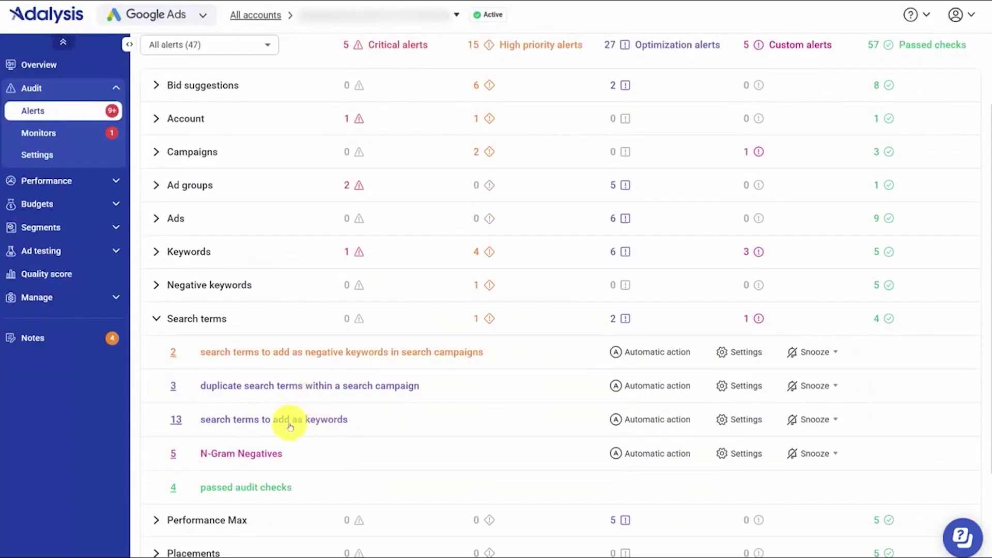
click(744, 420)
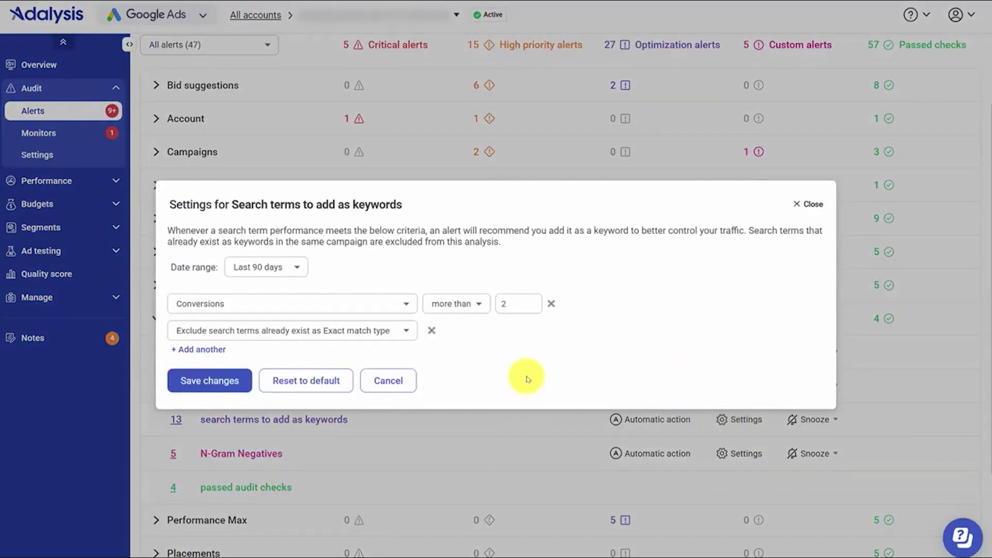
click(523, 436)
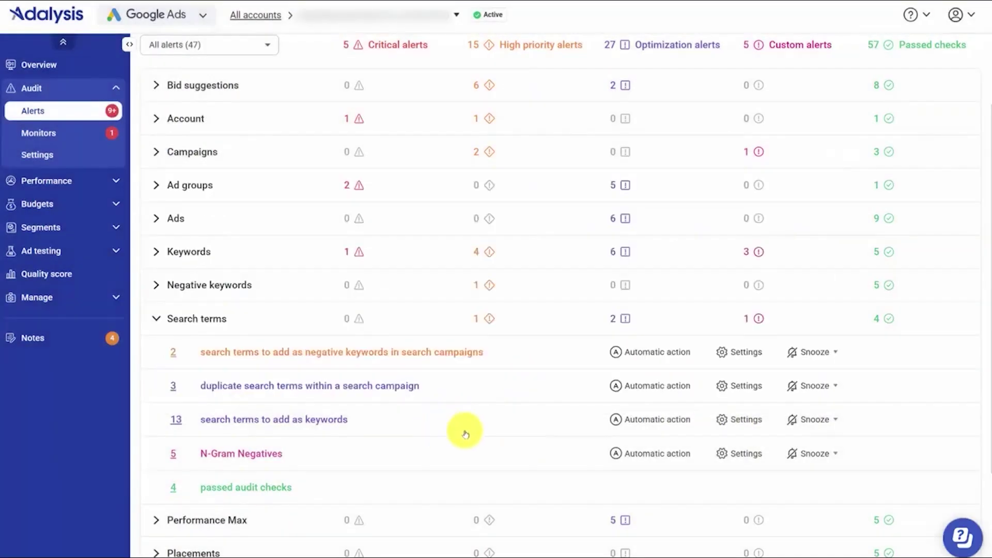
click(659, 422)
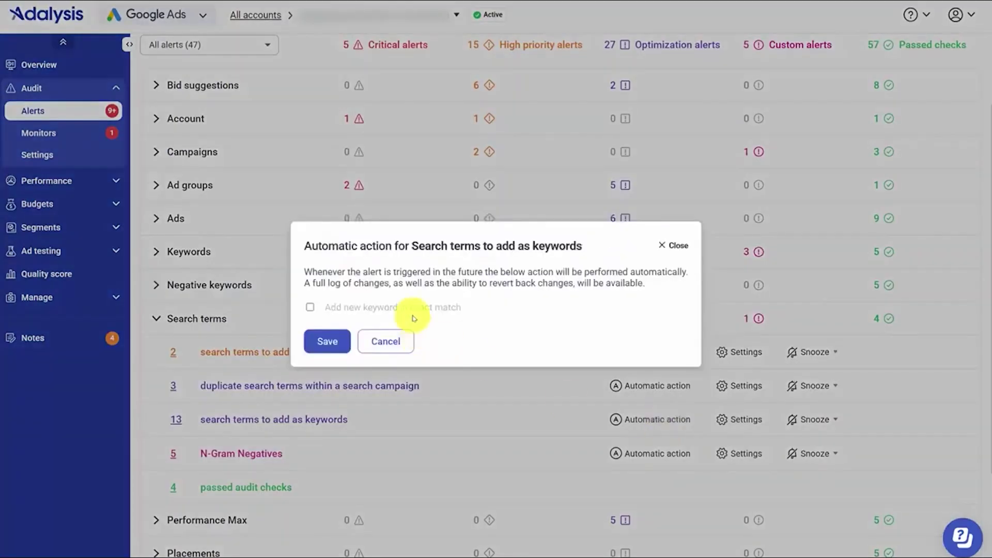
click(386, 342)
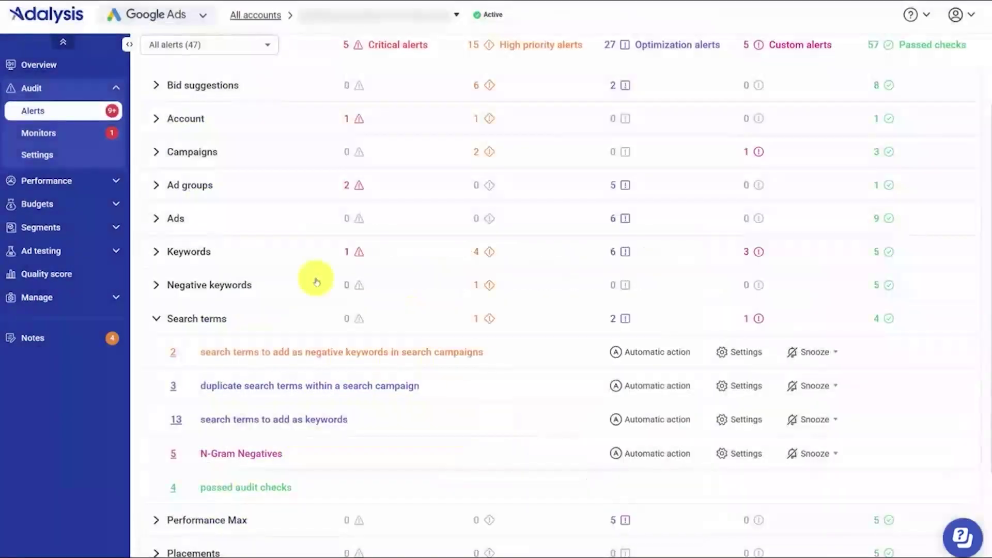
Step: In Audit Settings for Ad groups, glance at 'Ad groups with no RSAs', then add a new custom alert
click(69, 162)
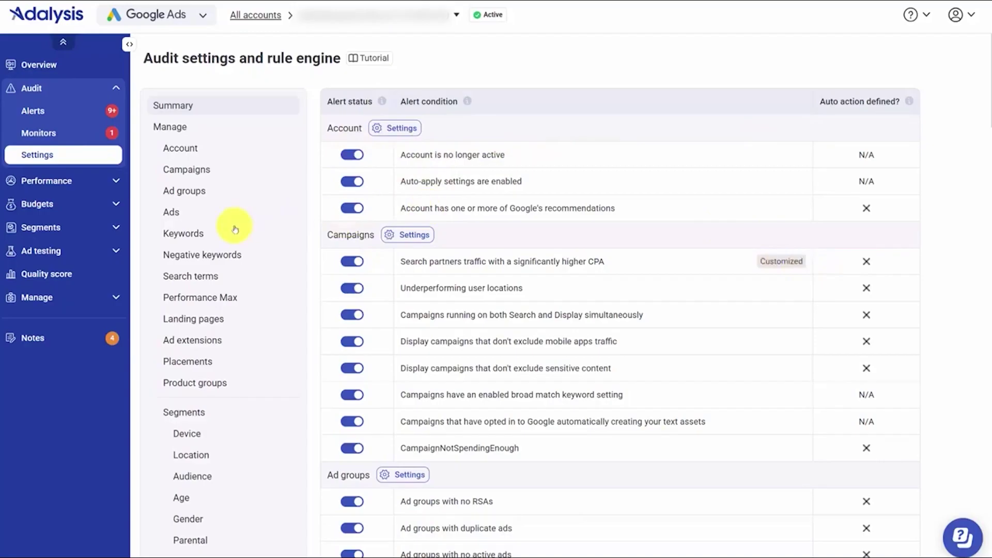
click(182, 191)
click(459, 254)
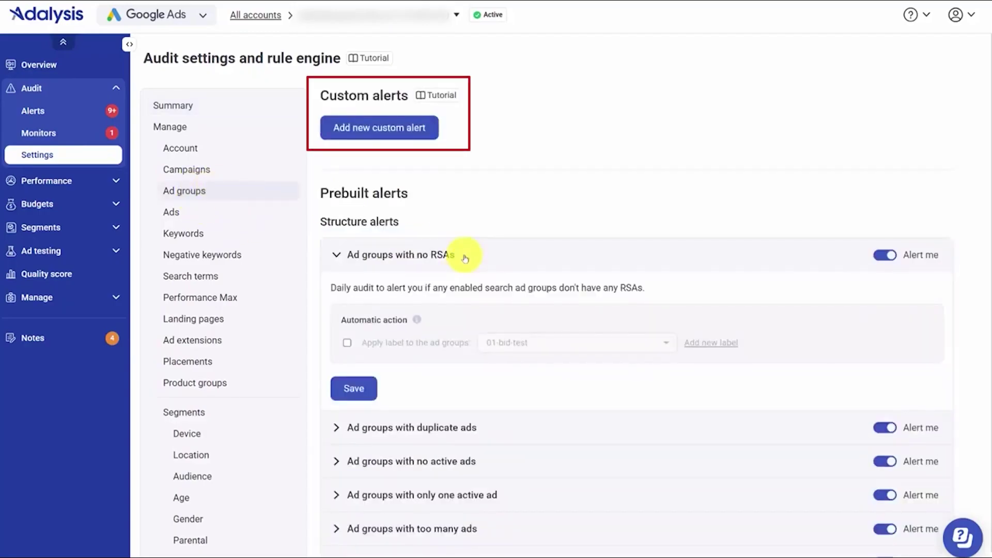
click(465, 259)
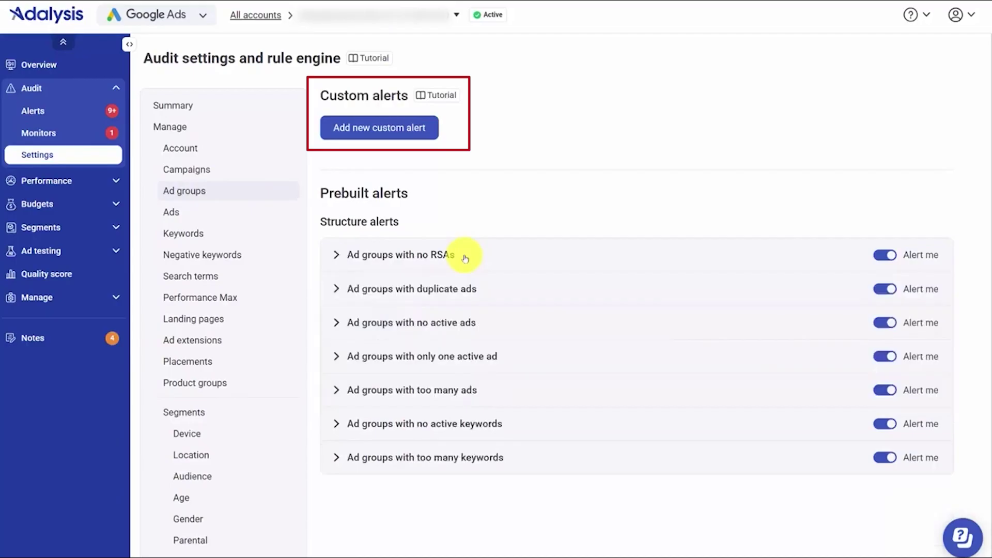
click(379, 128)
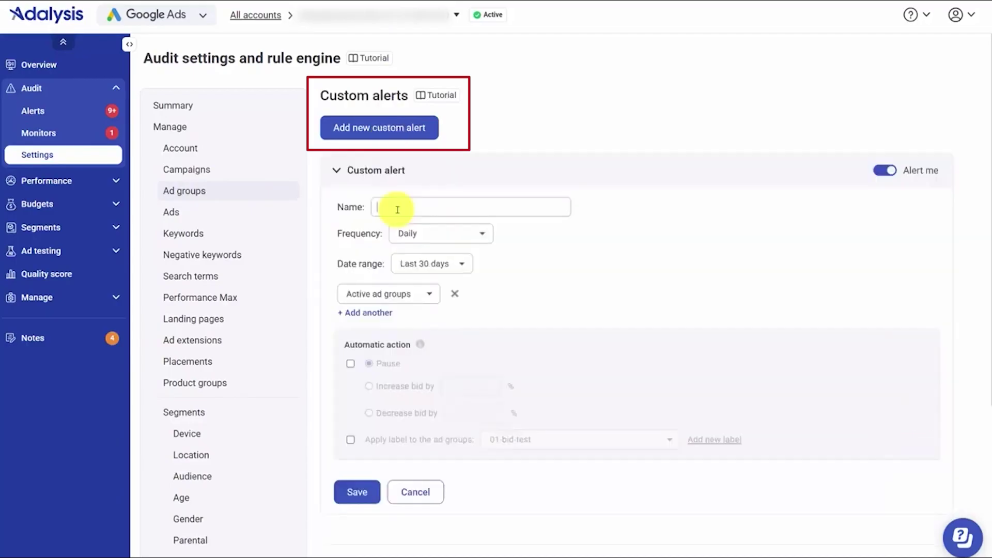
Step: Name the alert 'Brand < 75% IS' and add a condition of Search Impr. share less than 75
text(Brand < 75% IS)
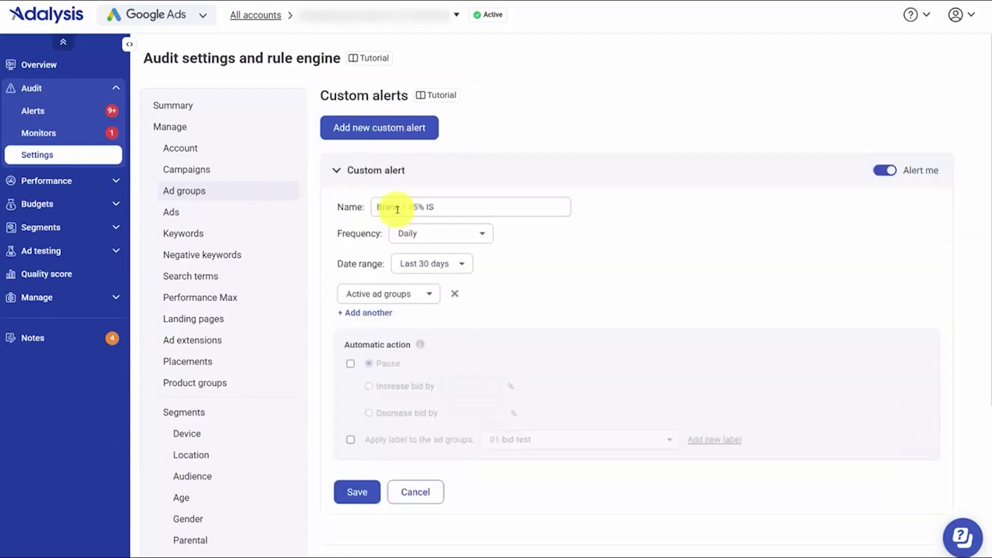
click(385, 314)
click(408, 320)
text(impr)
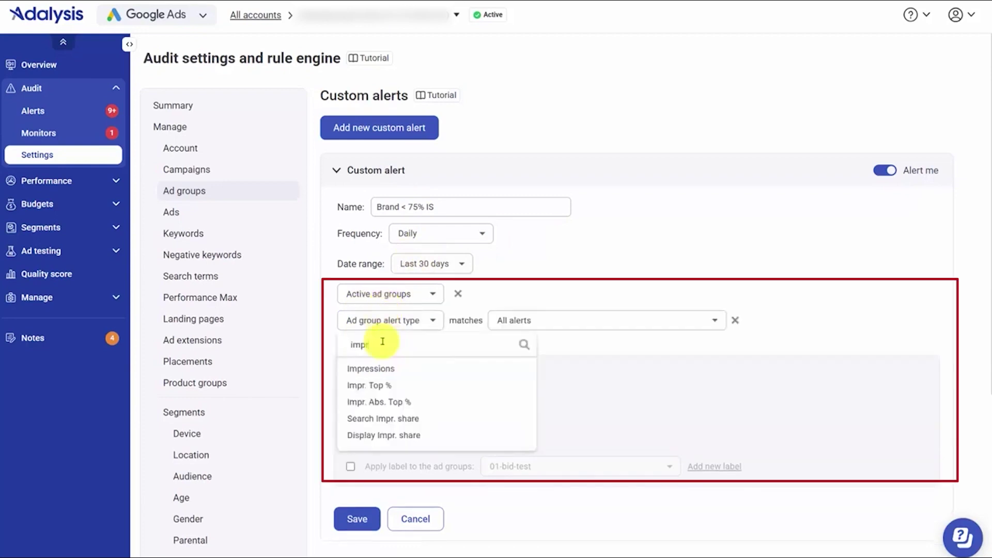
click(383, 419)
click(494, 321)
click(483, 337)
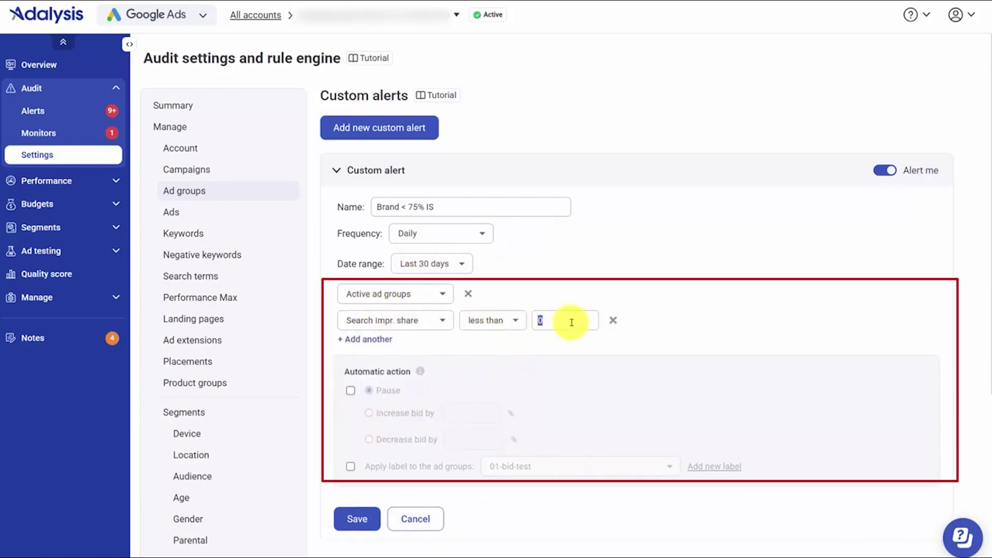
Step: Add a condition requiring Ad group labels to contain all of Brand
click(369, 339)
click(372, 347)
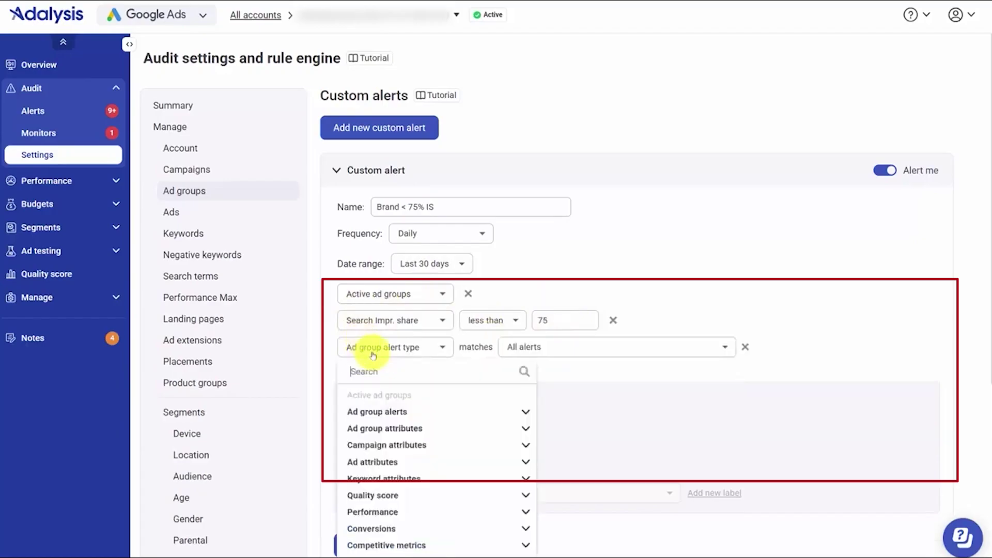
text(ad group)
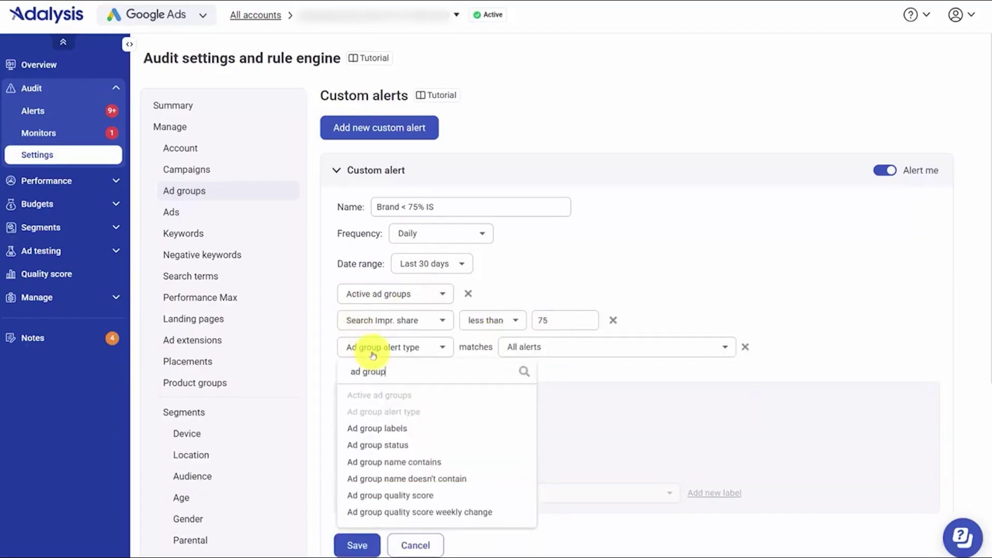
click(377, 428)
click(496, 347)
click(490, 361)
click(602, 347)
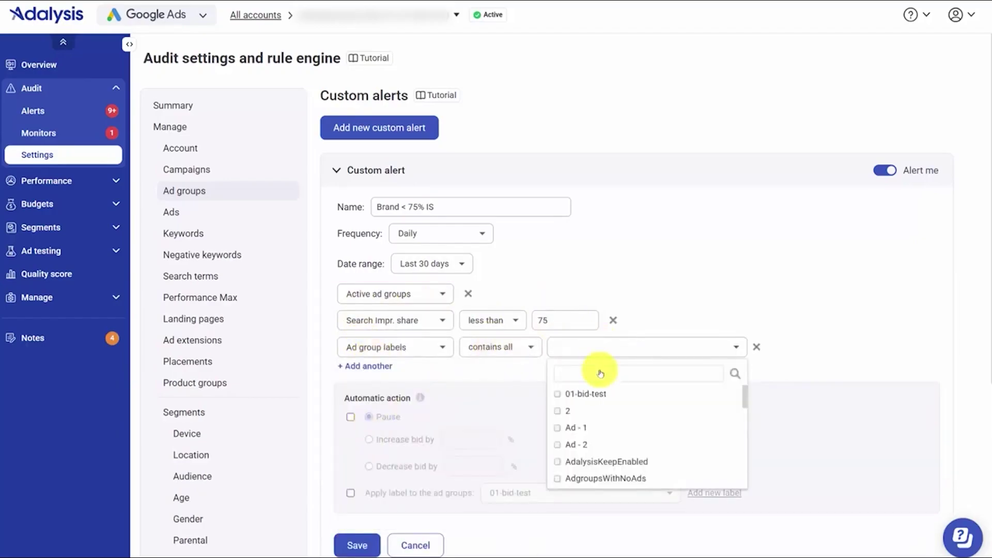
text(b)
click(558, 382)
Step: Enable an automatic action to increase the bid by 10, then go to Audit Alerts
scroll(467, 410, down, 1)
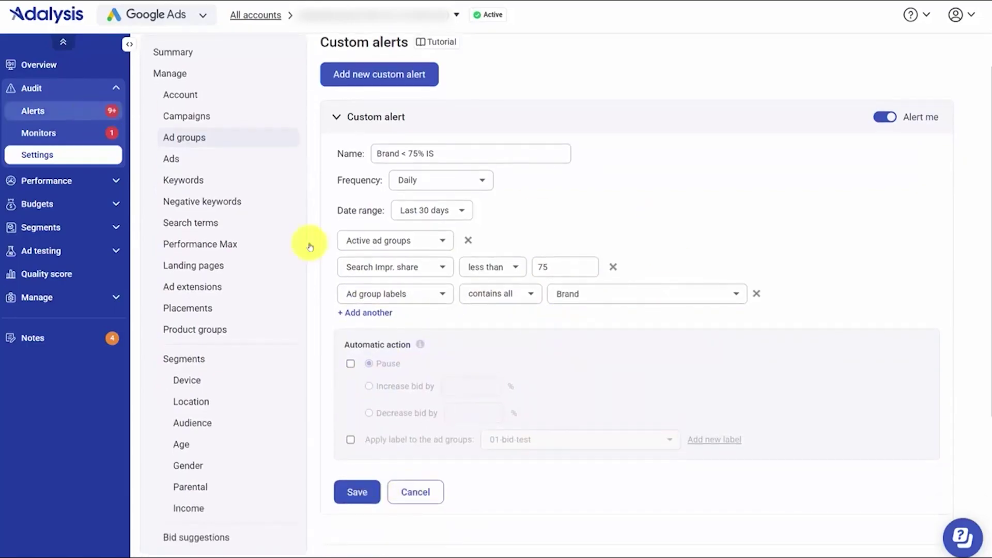
click(351, 363)
click(472, 386)
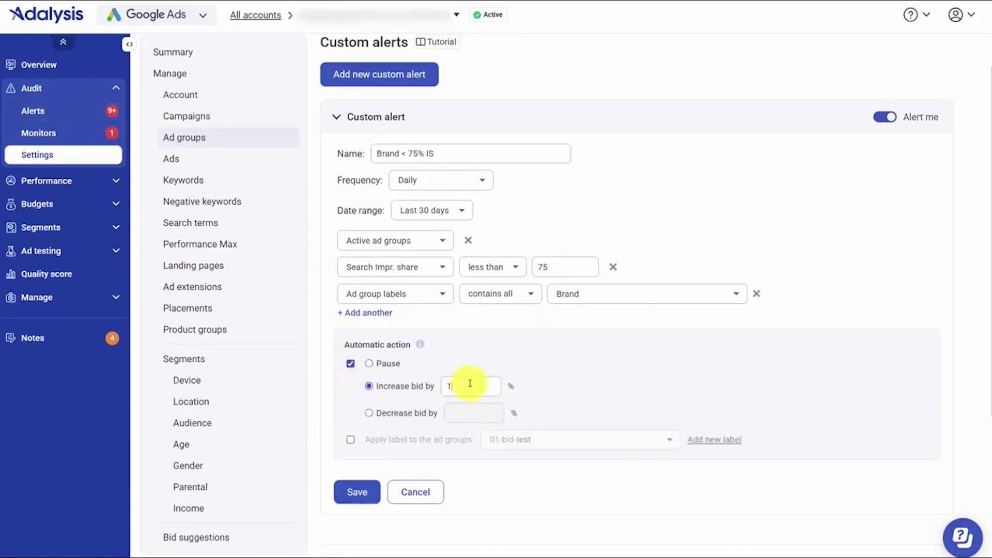
text(10)
click(64, 116)
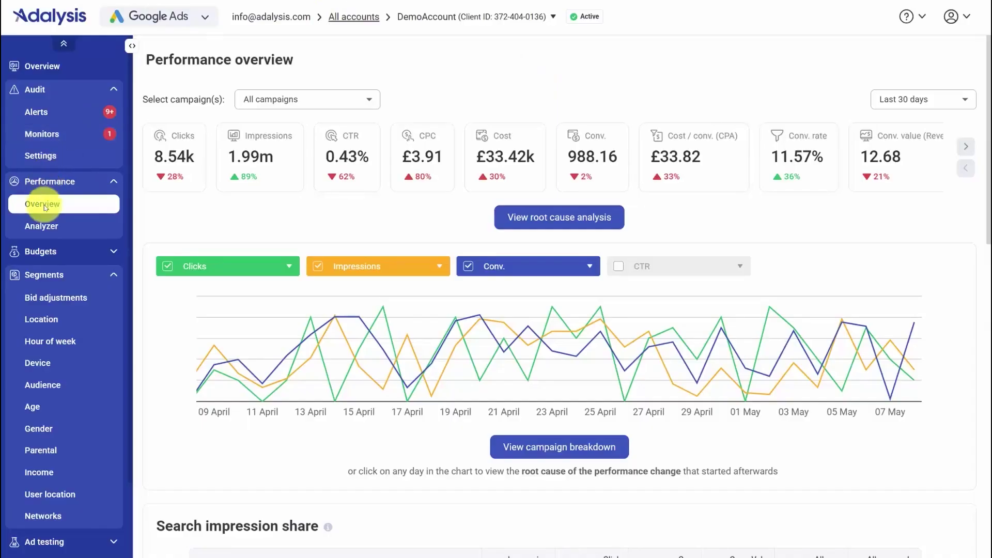
Step: Check the campaign and date range options and the 16 April before/after comparison, leaving them unchanged
click(282, 101)
click(873, 102)
click(764, 88)
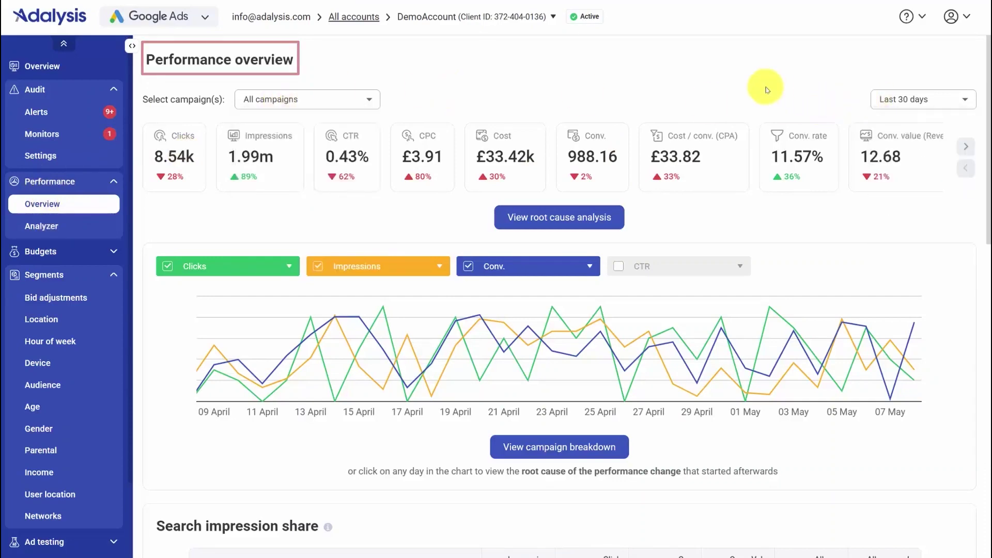
scroll(318, 243, down, 1)
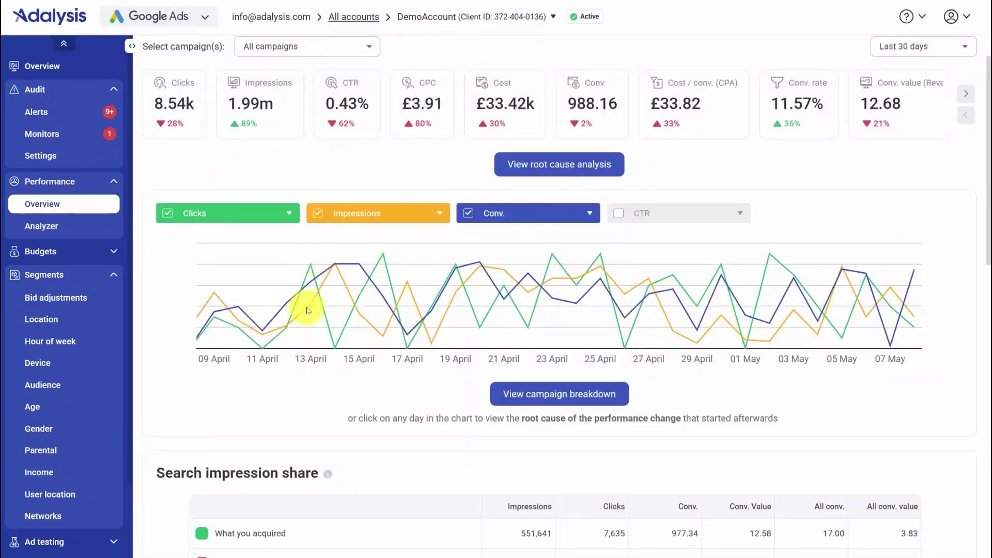
click(378, 334)
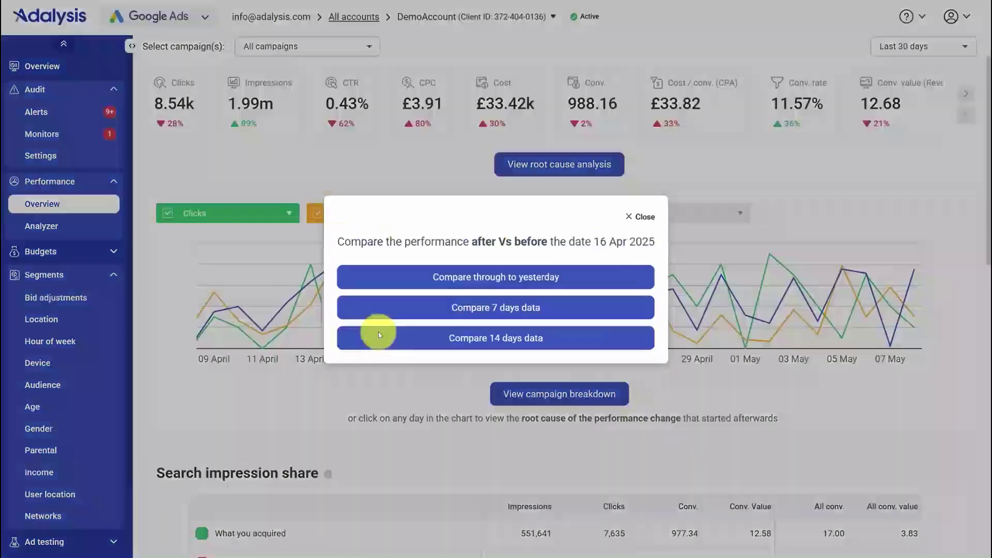
click(418, 341)
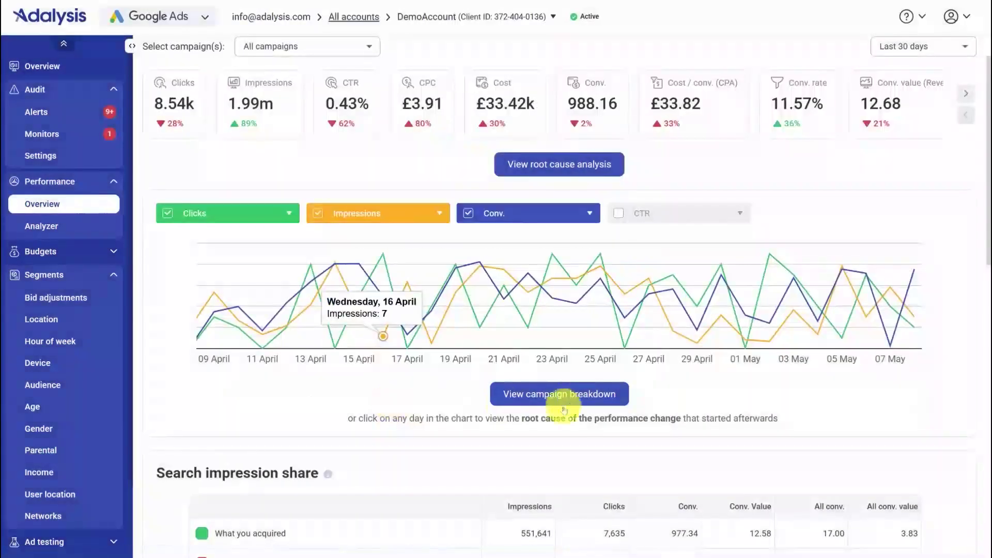
Step: Scroll down to the search impression share and position charts, then go to Performance monitors & alerts
scroll(578, 396, down, 5)
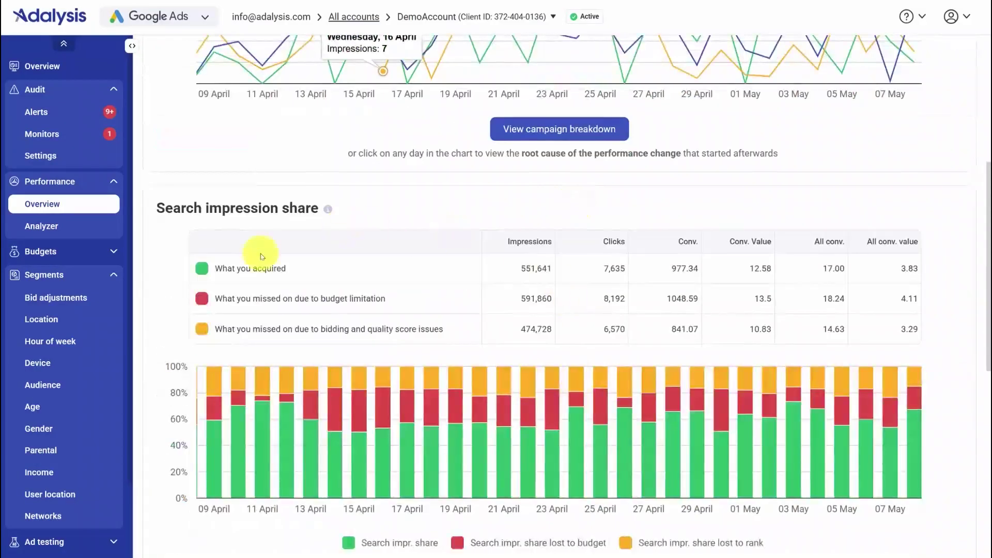
scroll(707, 437, down, 4)
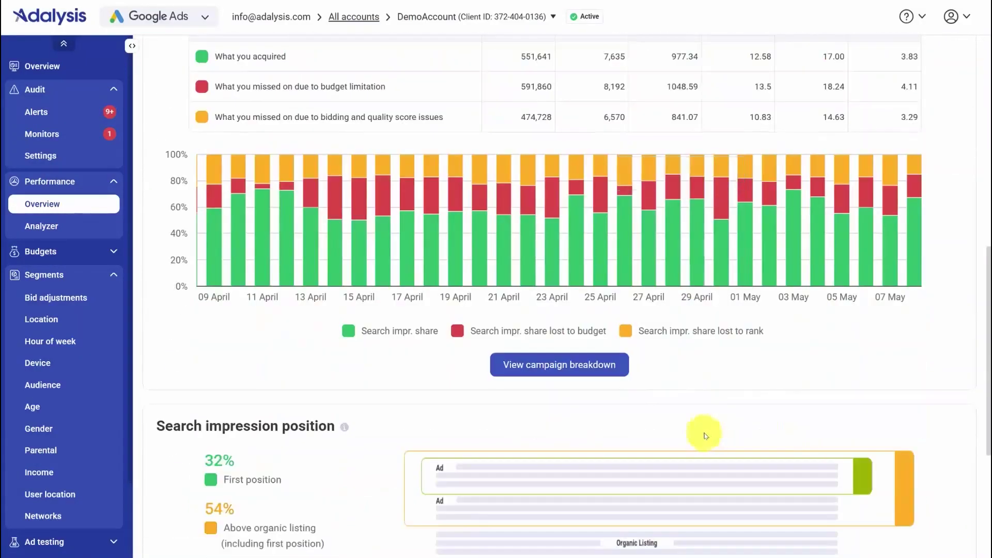
scroll(572, 372, down, 4)
scroll(557, 391, down, 1)
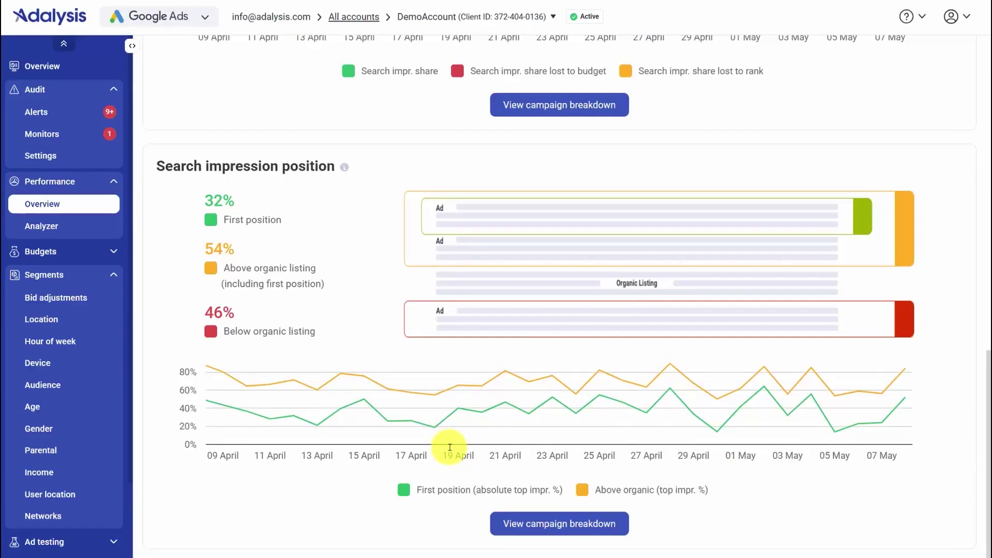
click(61, 135)
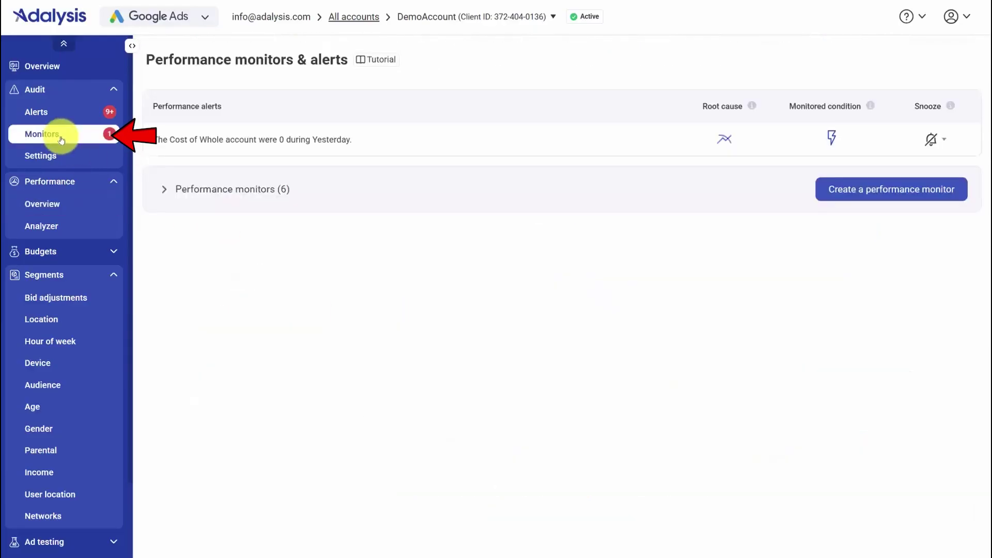
Step: Draft a monitor for Conversions down by 10% over Last 7 days, then cancel it
click(827, 189)
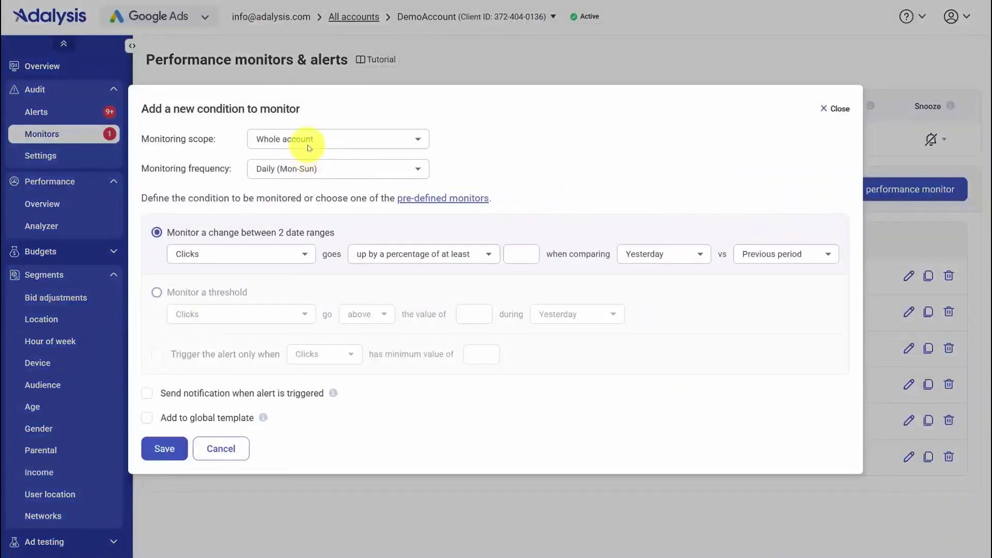
click(272, 254)
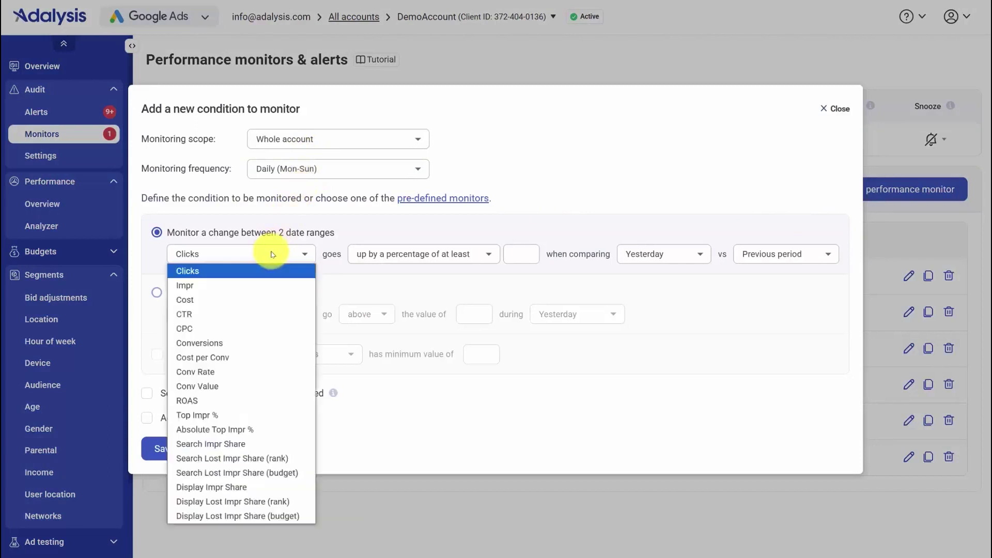
click(255, 340)
click(412, 258)
click(418, 299)
click(519, 254)
text(10)
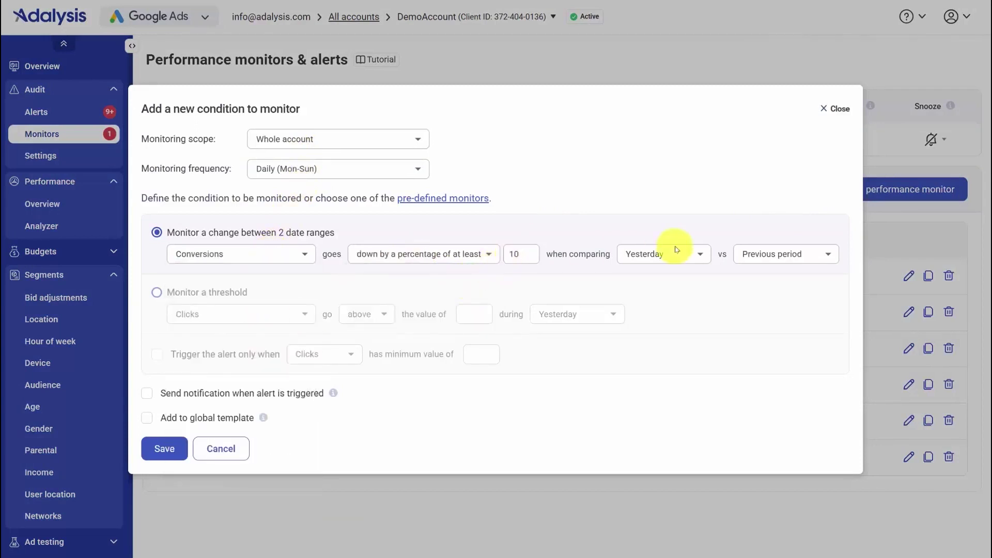
click(667, 254)
click(664, 287)
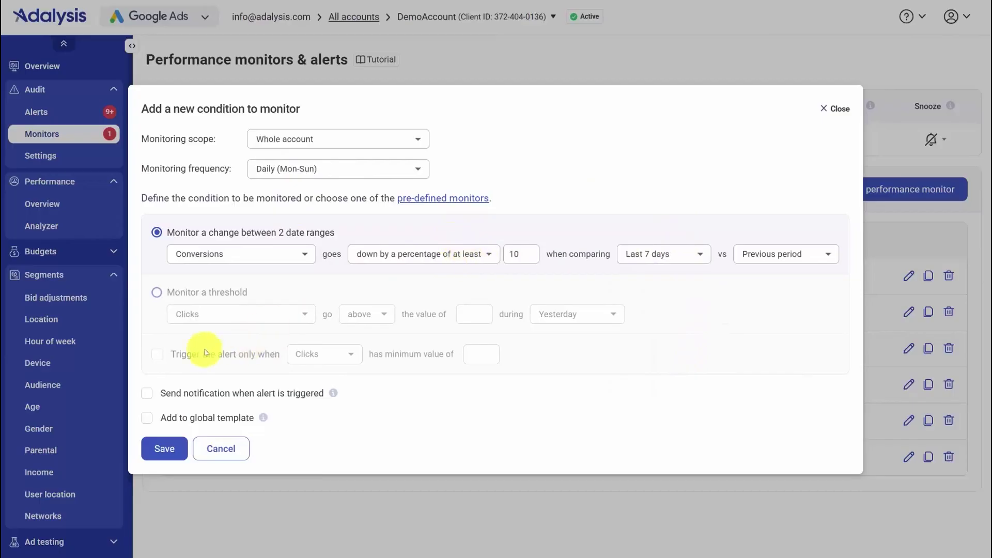
click(184, 356)
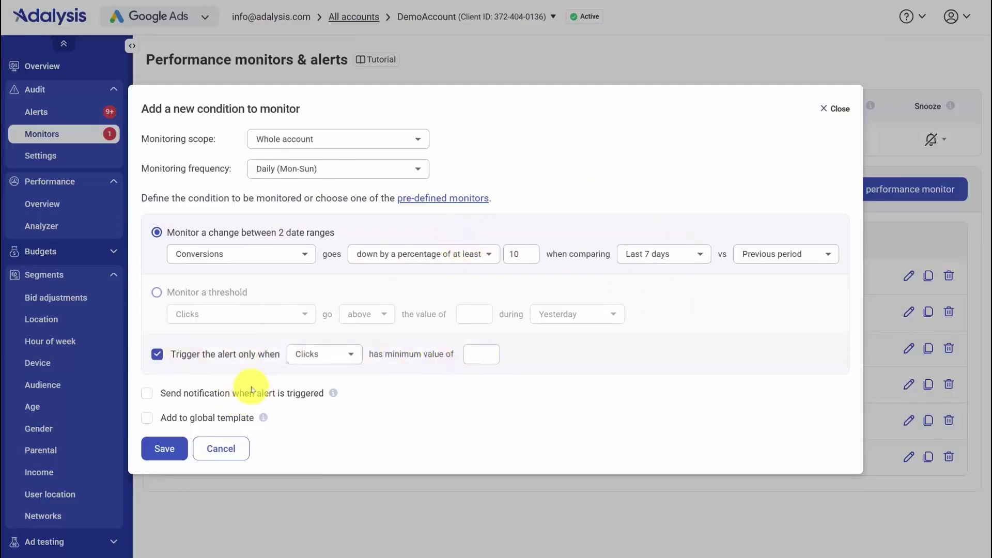
click(222, 449)
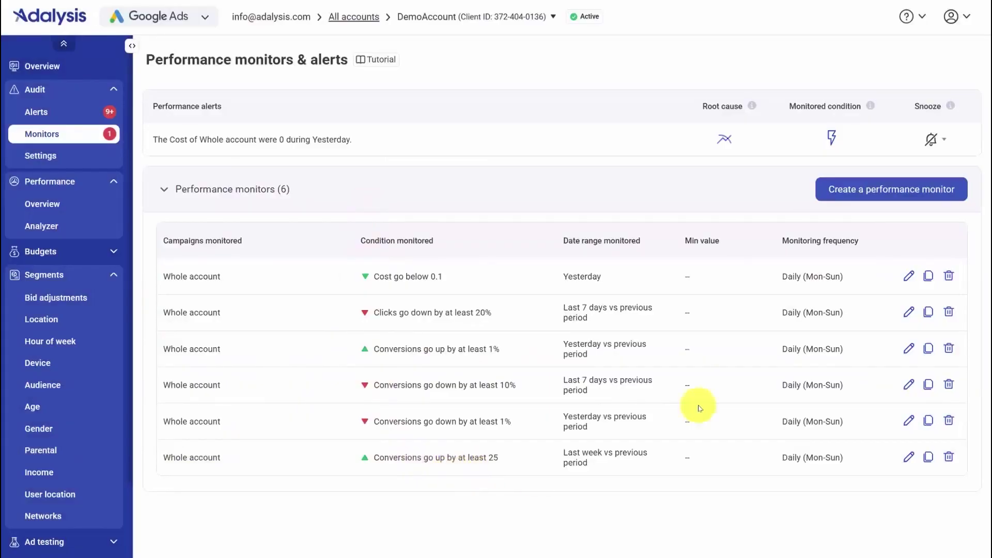
Step: Load the pre-defined Increase in spend monitor, discard it, and open the Performance analyzer
click(866, 192)
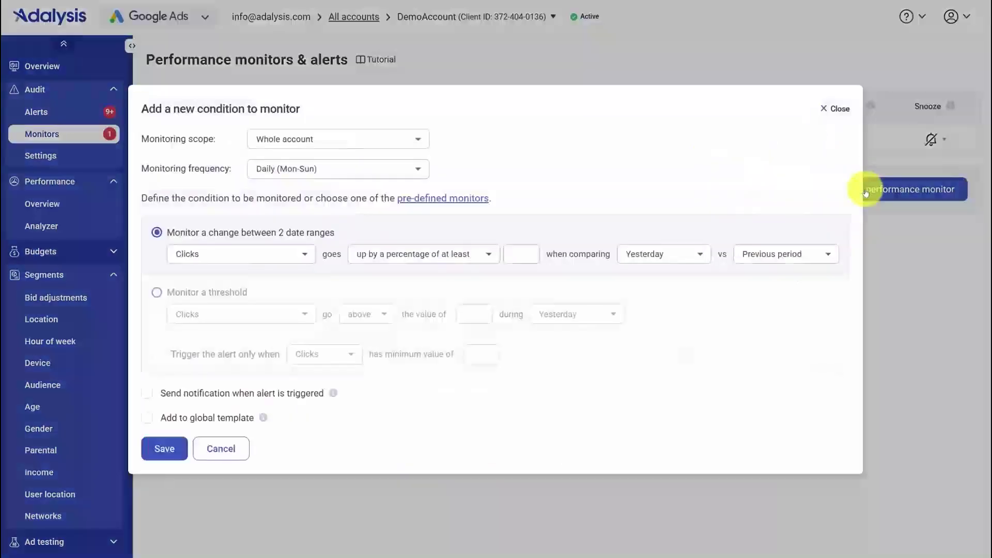
click(434, 199)
click(319, 187)
click(305, 445)
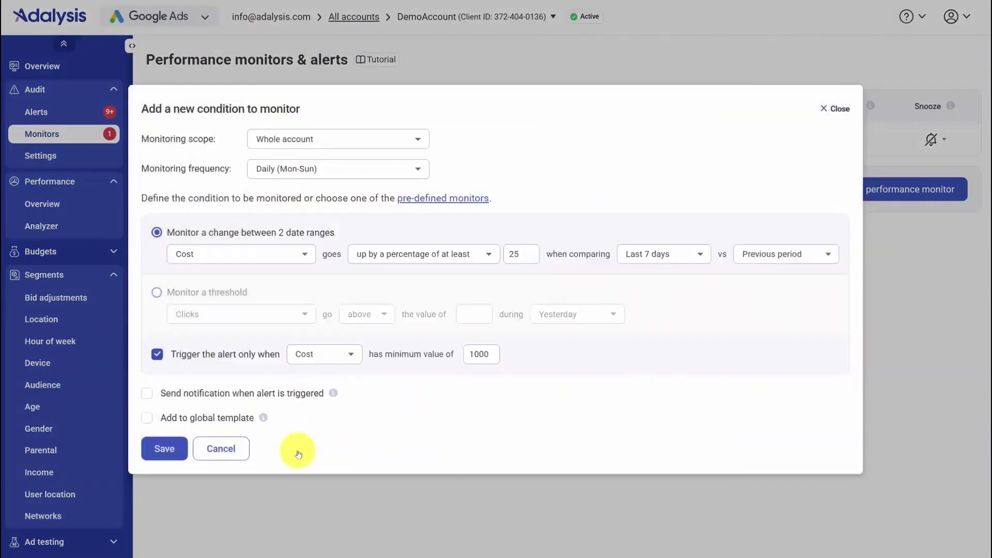
click(222, 449)
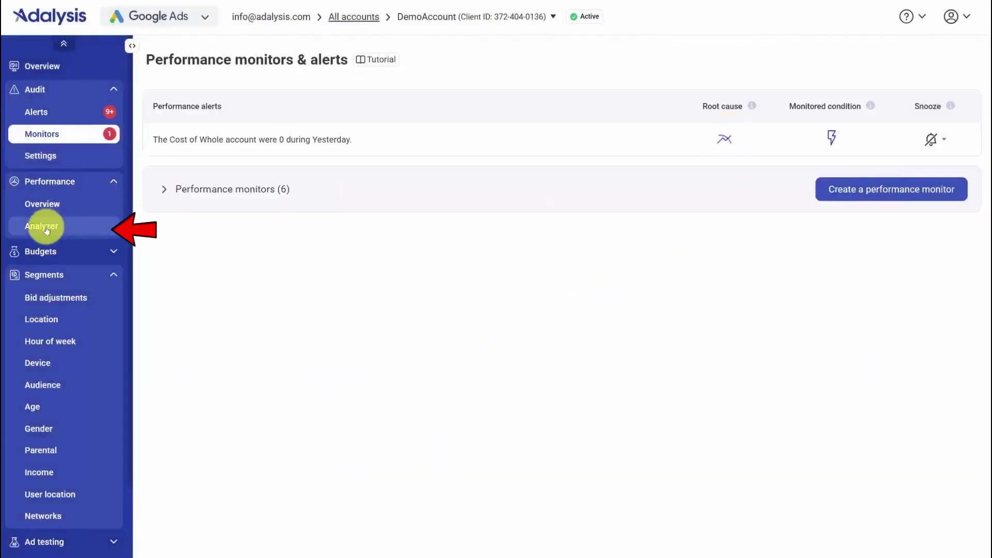
click(62, 226)
click(296, 279)
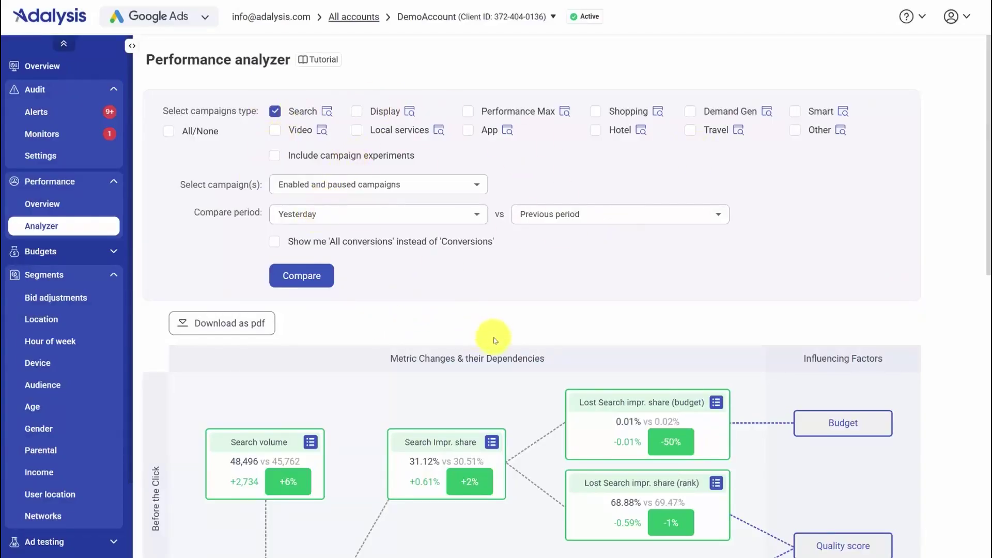
scroll(404, 298, down, 5)
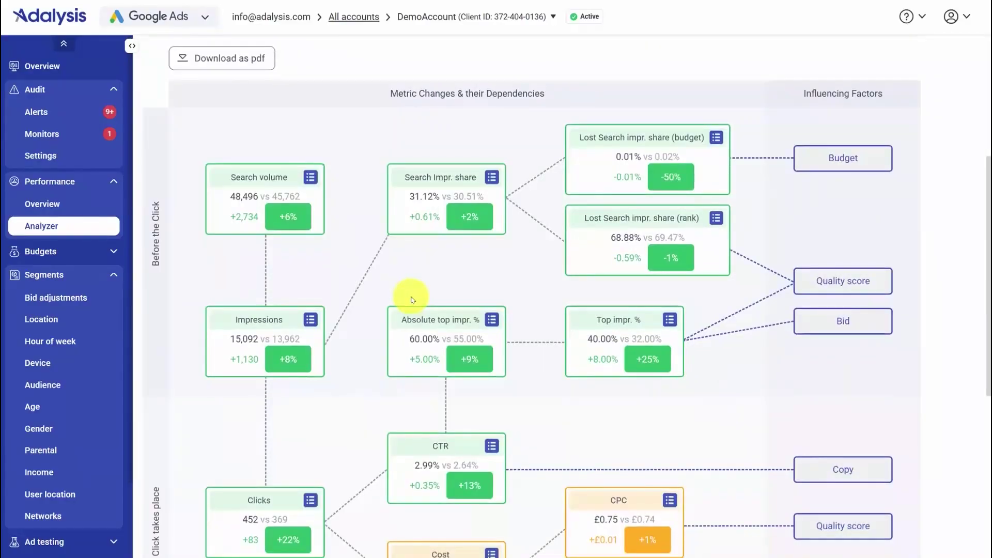
scroll(207, 269, down, 7)
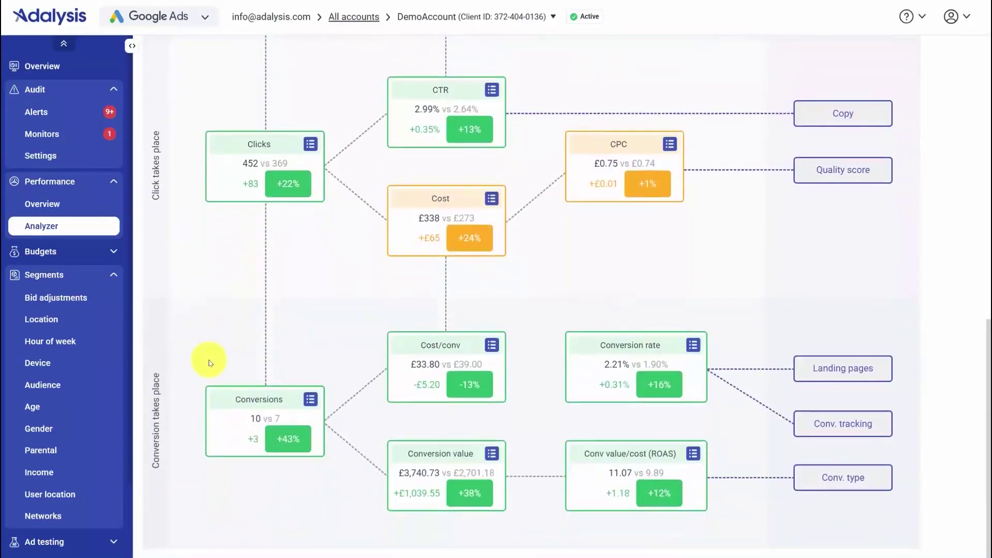
click(311, 399)
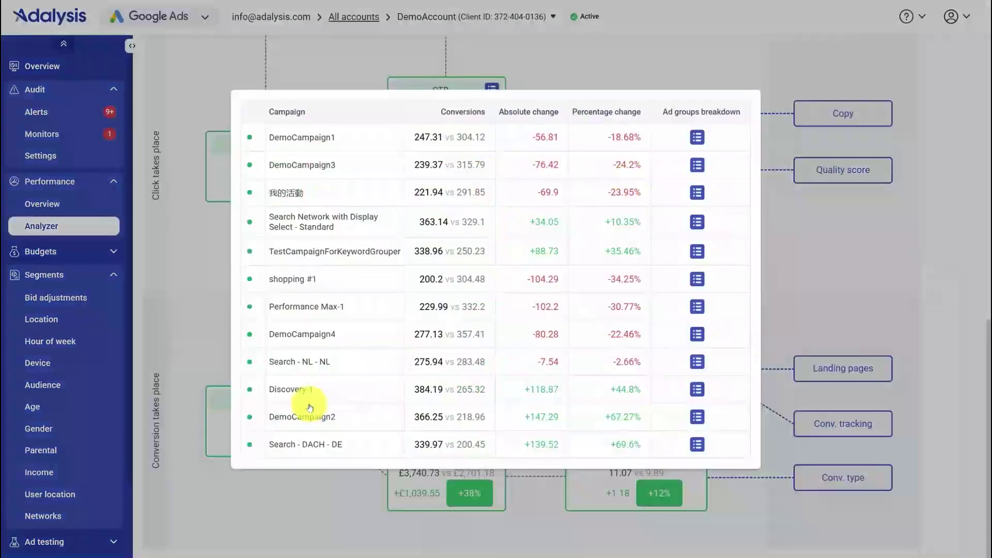
click(697, 138)
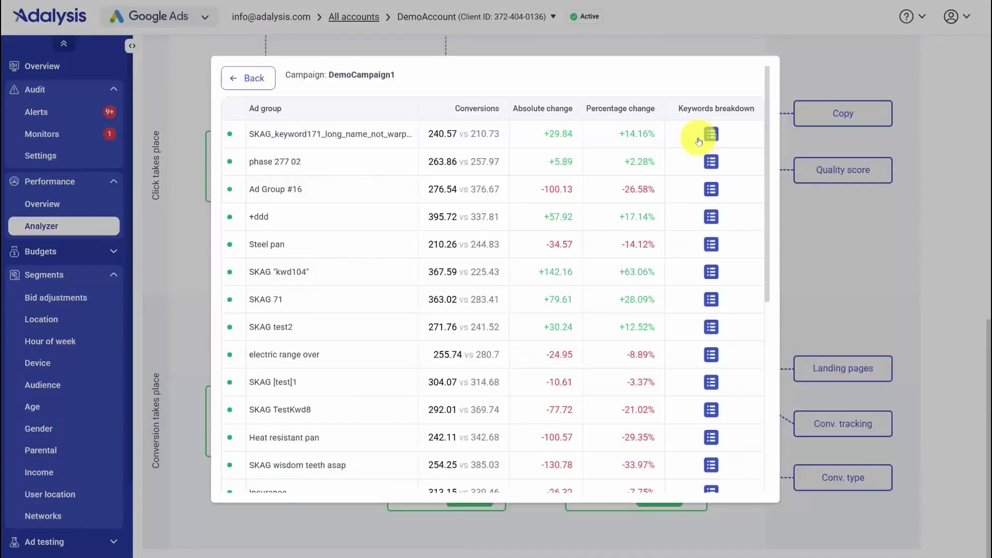
click(604, 115)
click(617, 114)
click(641, 46)
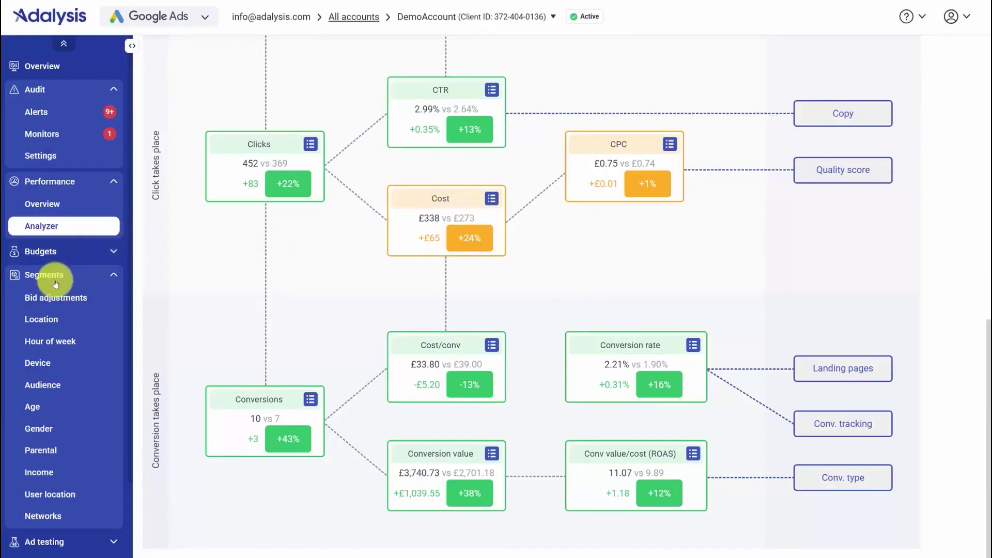
Step: View the hour-of-week heatmap and the aggregated age performance, then go to the Performance page
click(52, 341)
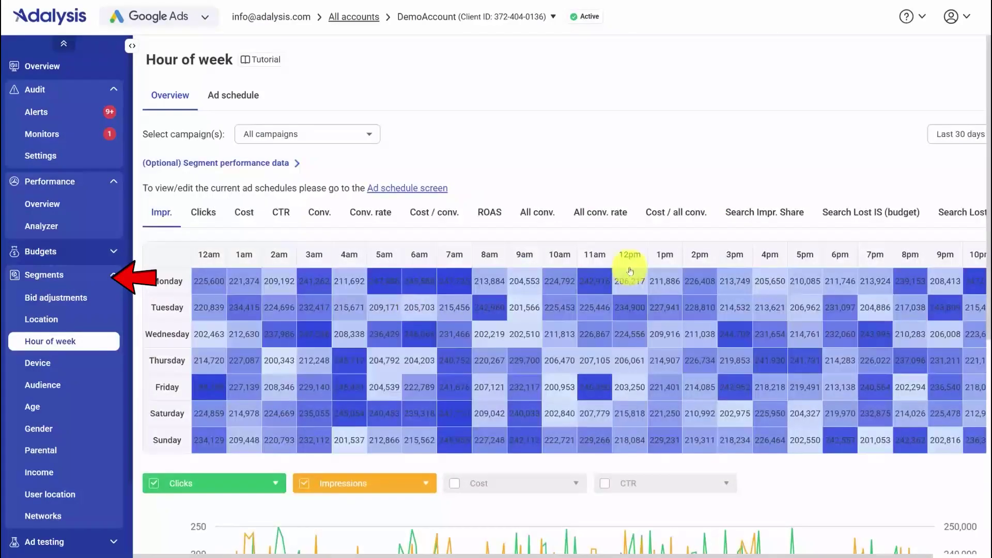
click(67, 403)
click(526, 101)
click(318, 236)
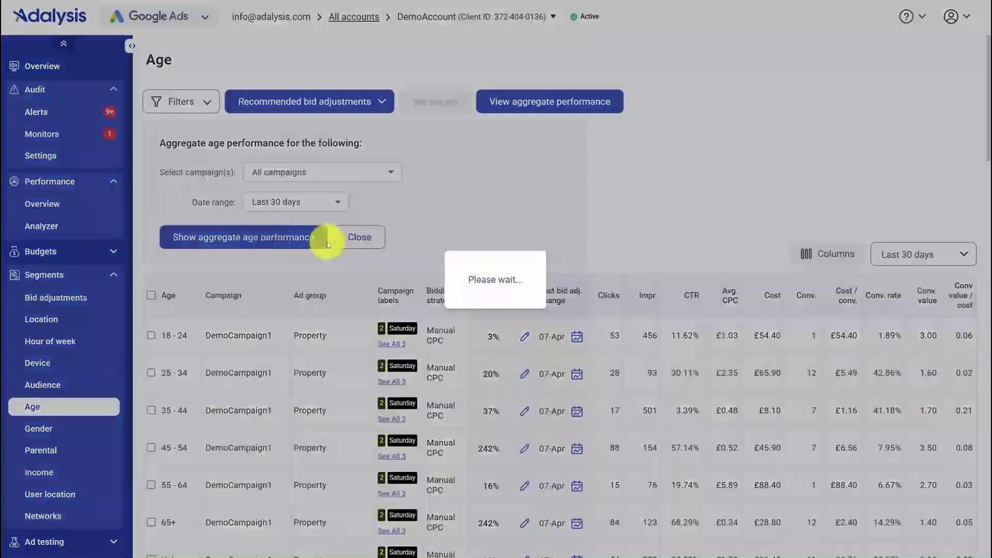
click(630, 36)
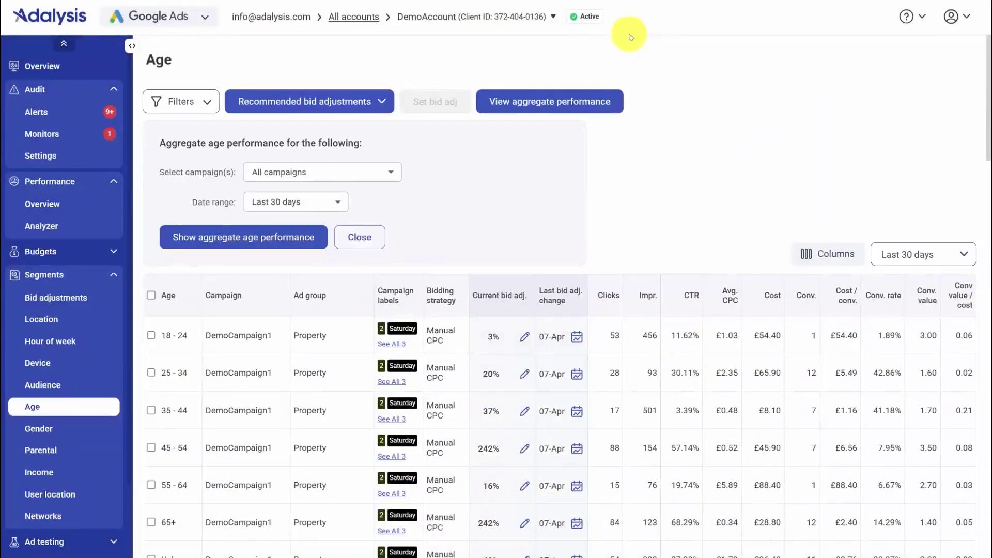
click(43, 203)
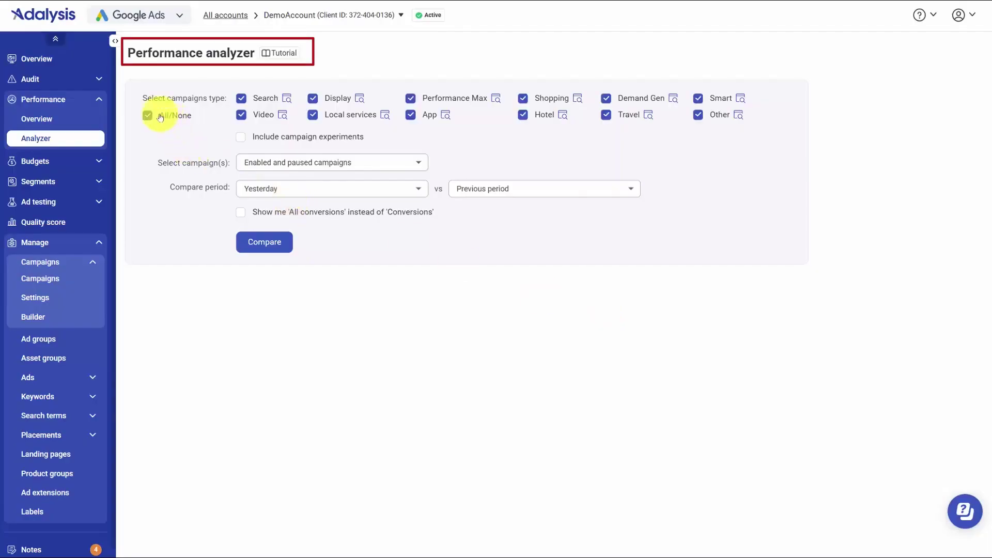
Step: Compare enabled and paused Search campaigns over the Last 90 days against the previous period
click(160, 117)
click(255, 98)
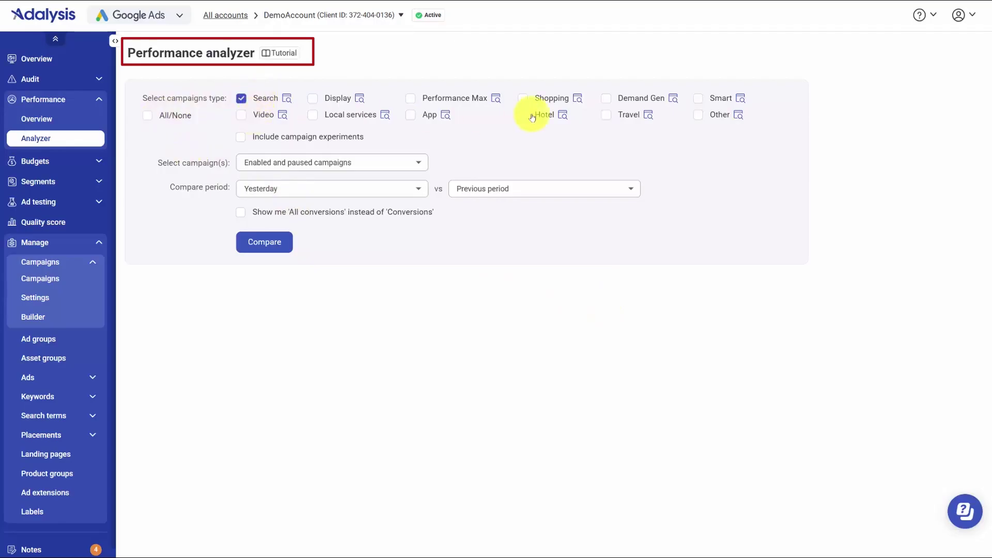
click(365, 165)
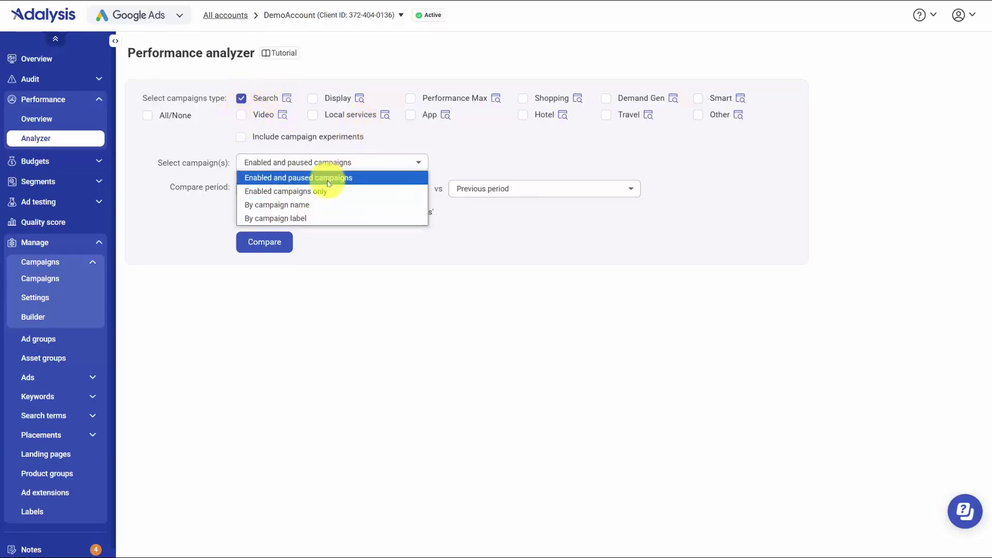
click(372, 326)
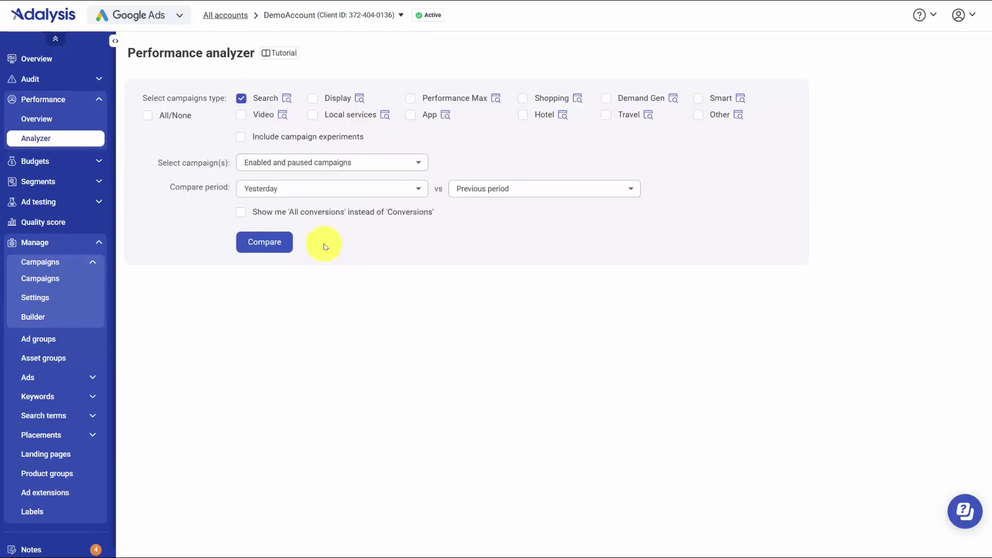
click(307, 193)
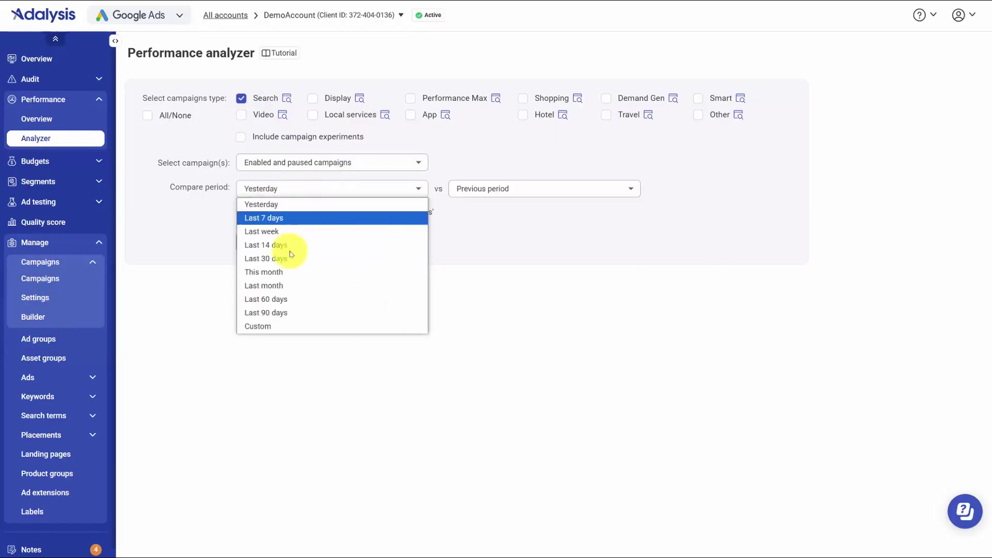
click(281, 313)
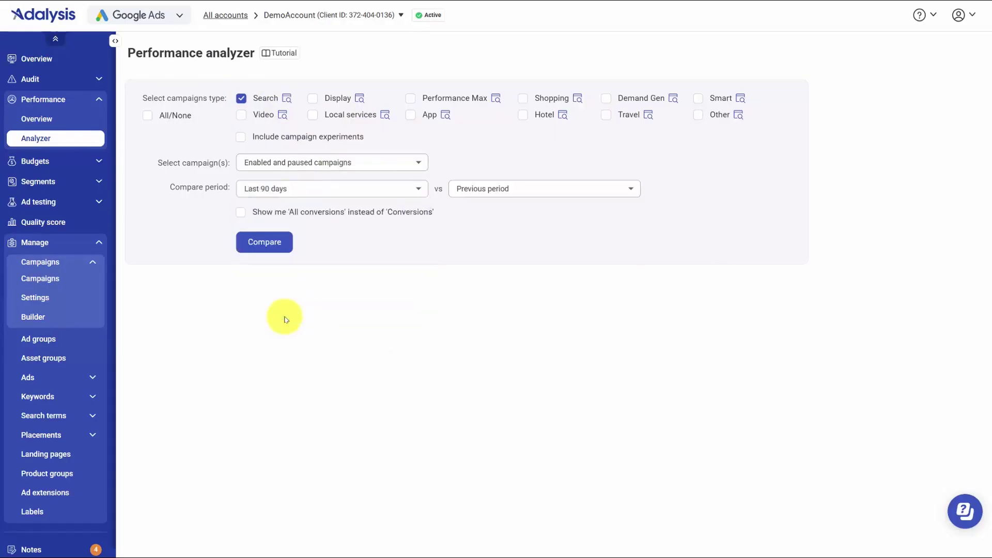
click(494, 193)
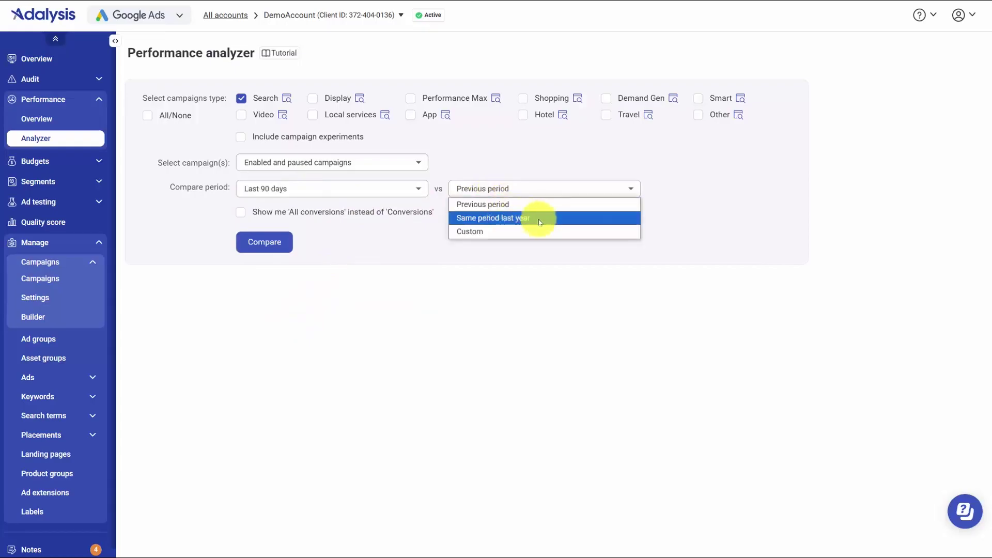
click(429, 306)
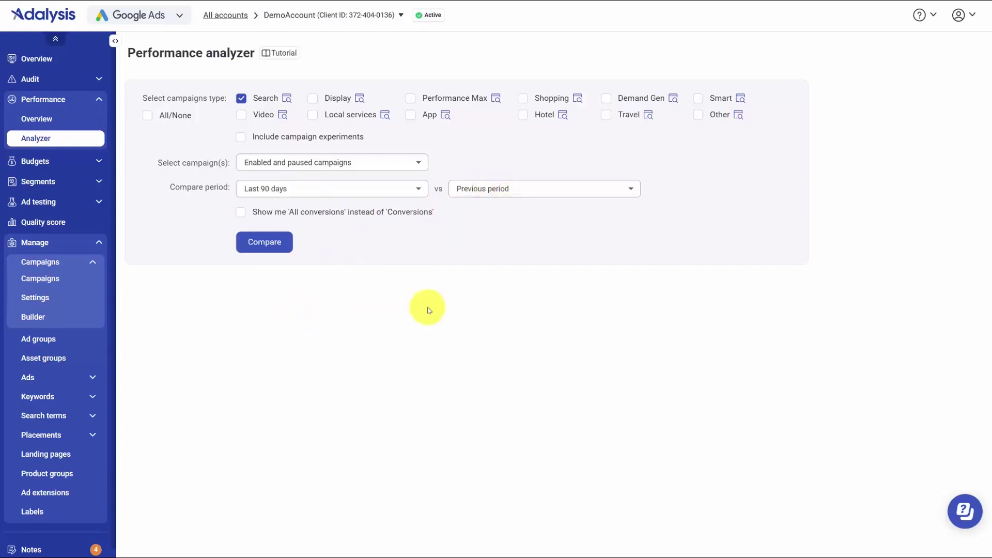
click(265, 242)
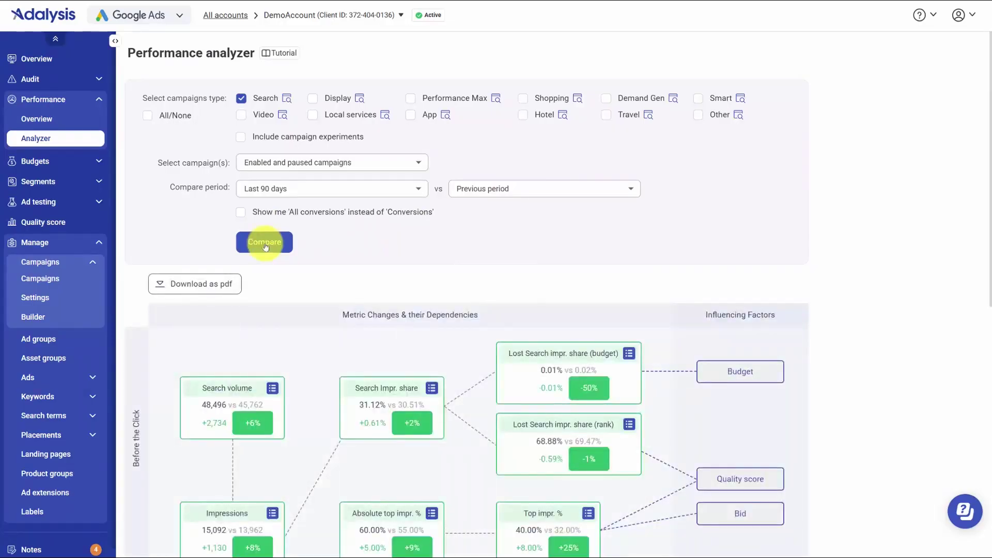
Step: Scroll the metric diagram and open the per-campaign Conversions breakdown, showing DemoCampaign1 at 297.95 vs 378.01
scroll(859, 328, down, 2)
scroll(870, 333, down, 3)
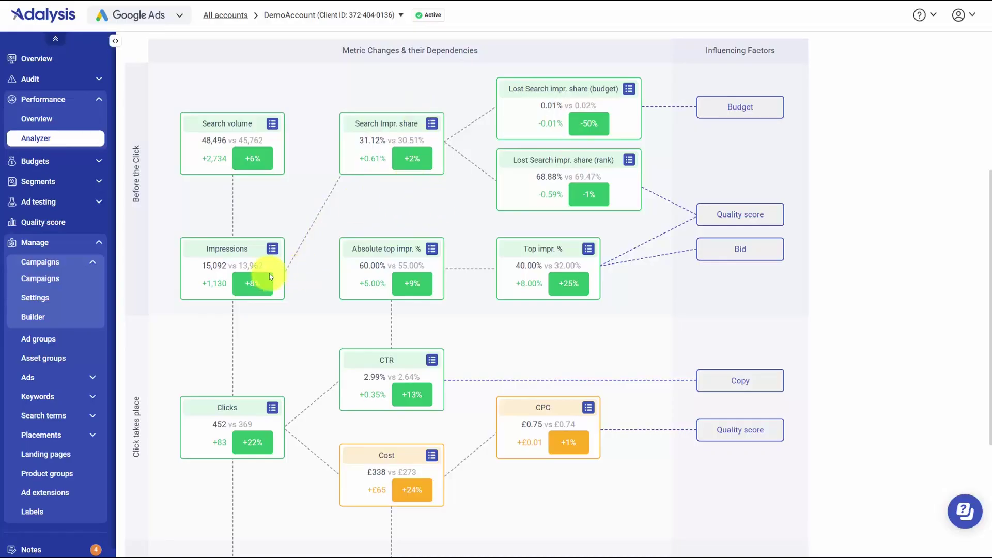
scroll(270, 277, down, 2)
scroll(297, 361, down, 2)
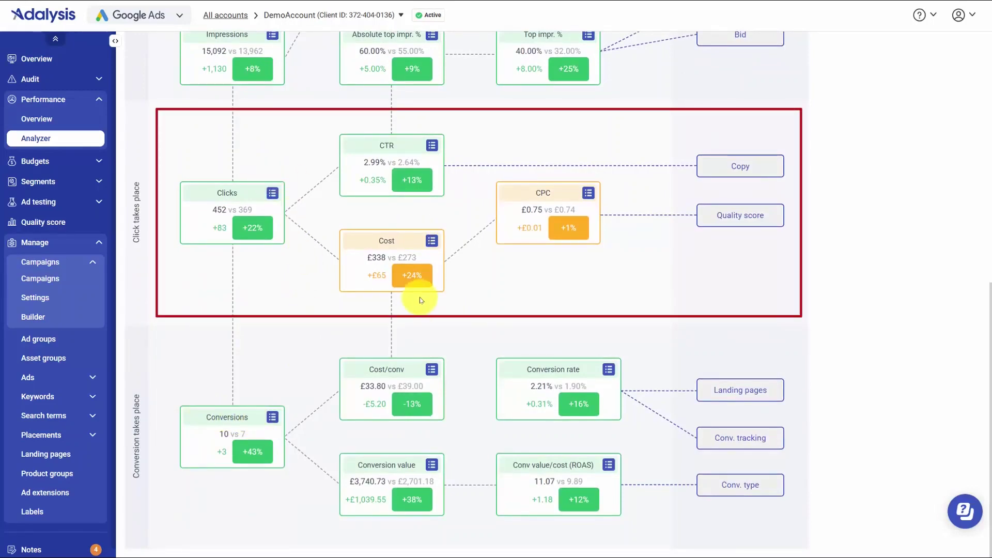
triple_click(412, 268)
click(413, 268)
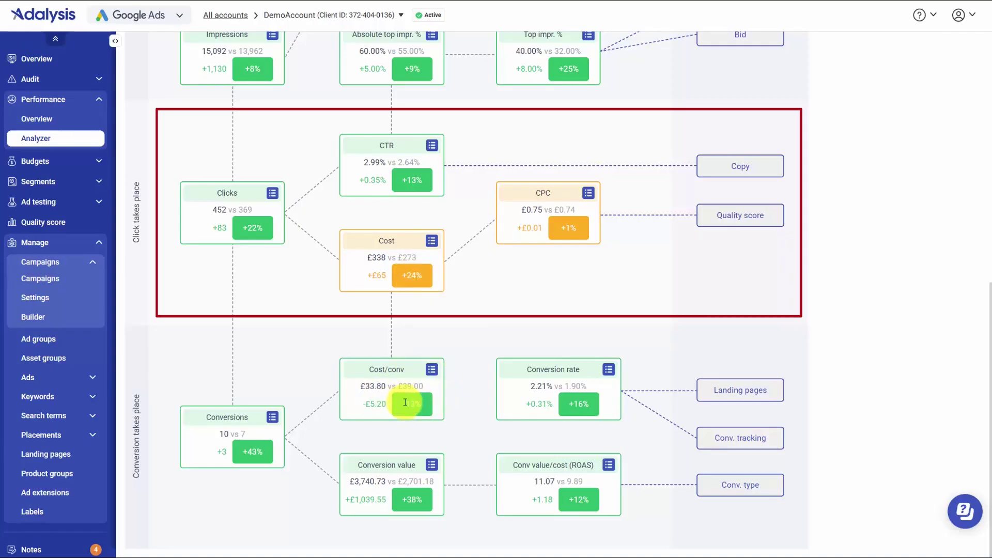
click(272, 420)
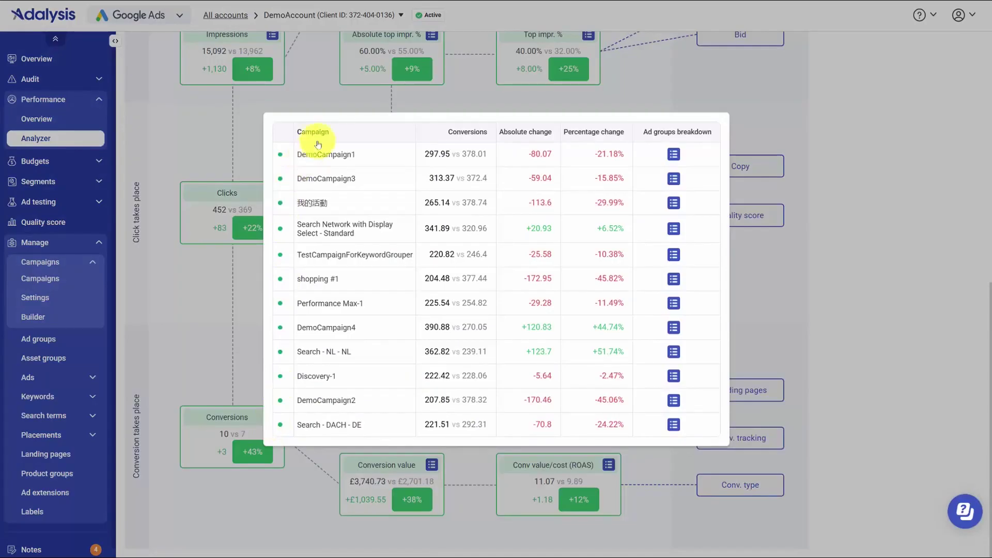
Step: Sort campaigns by Absolute change descending and review Search - NL - NL's ad-group conversions
click(516, 133)
click(517, 134)
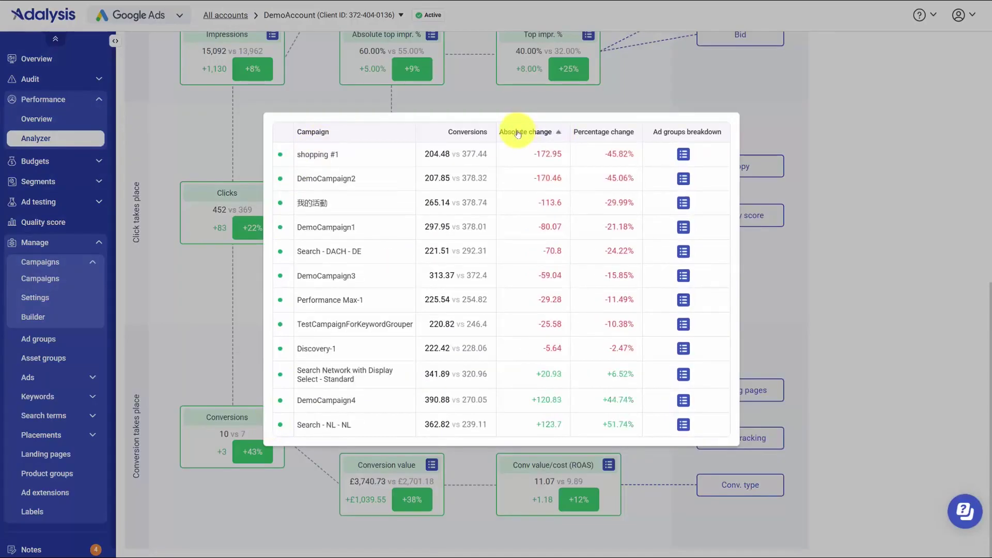
click(518, 134)
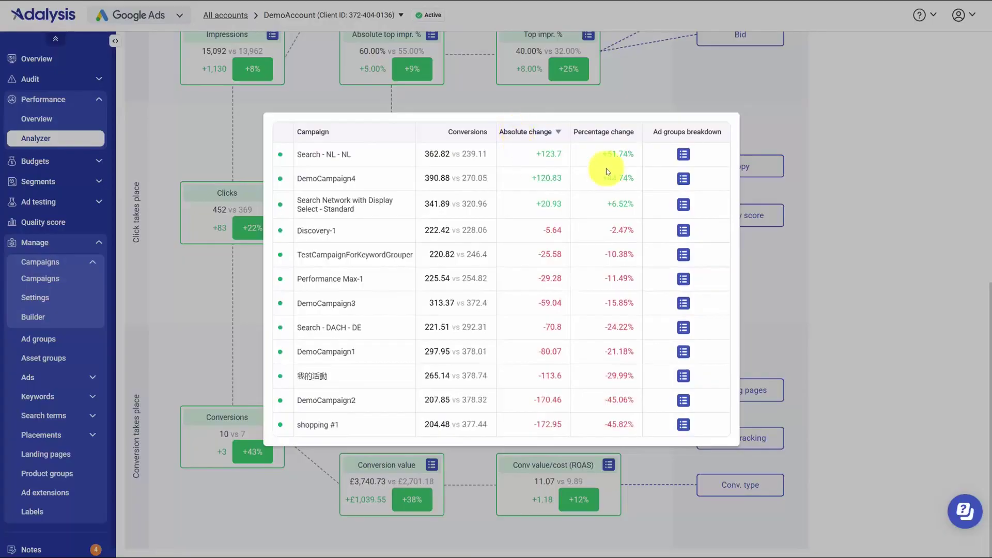
click(683, 154)
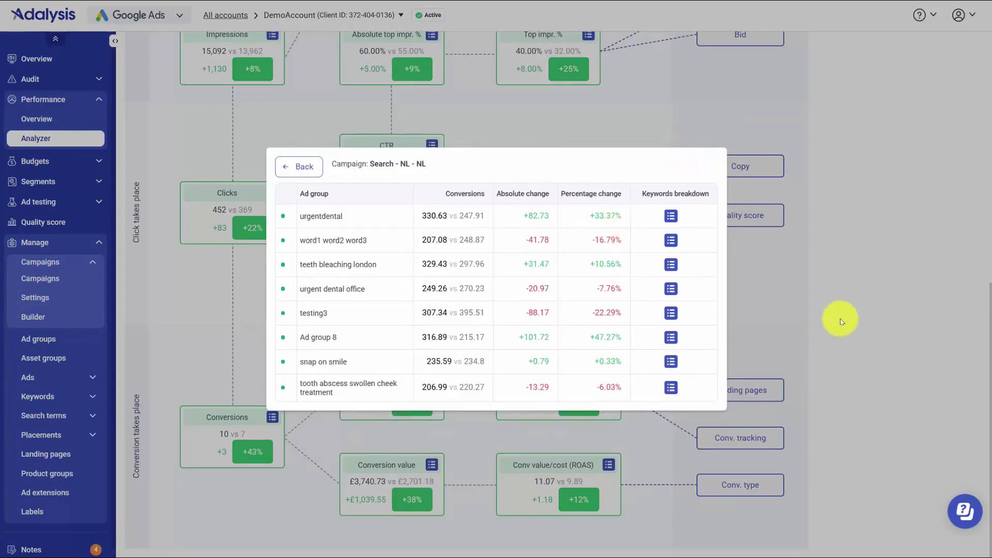
click(843, 337)
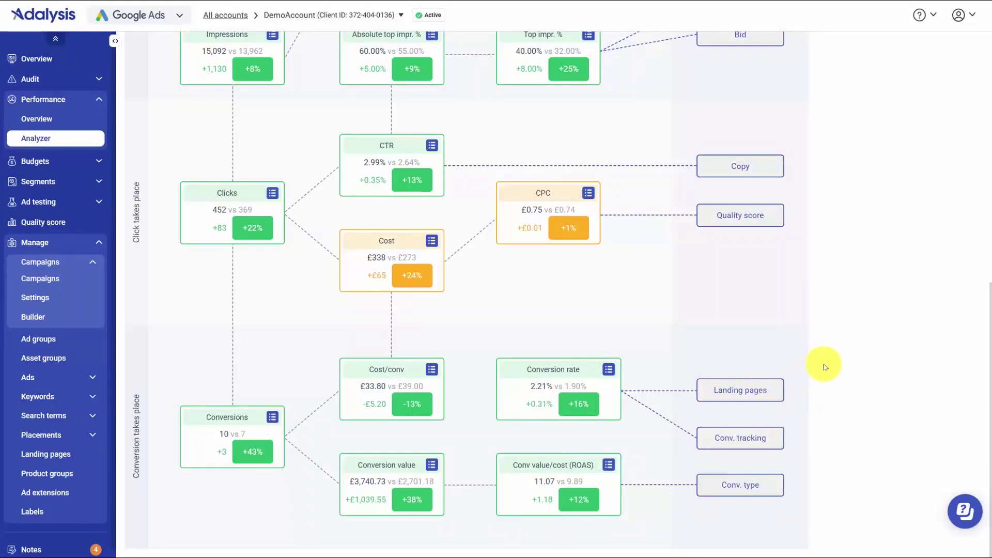
scroll(824, 363, up, 9)
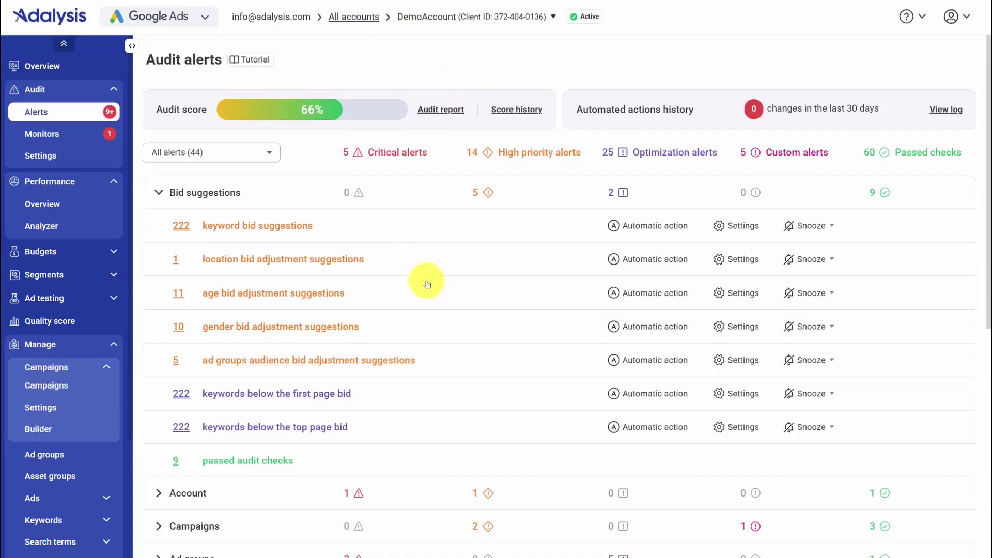
Step: Open the keyword bid suggestions alert, select every keyword's suggested bid, and close it
click(297, 226)
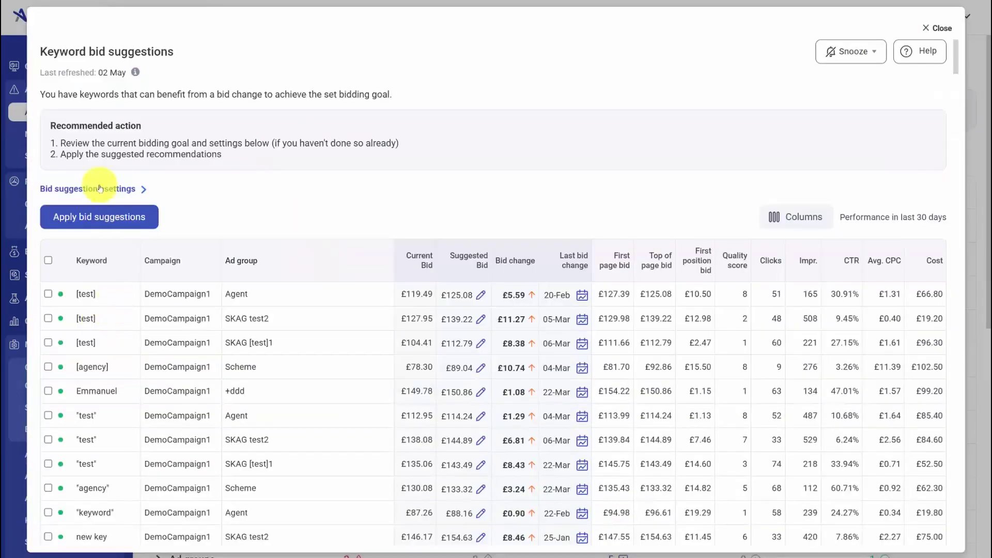
click(103, 187)
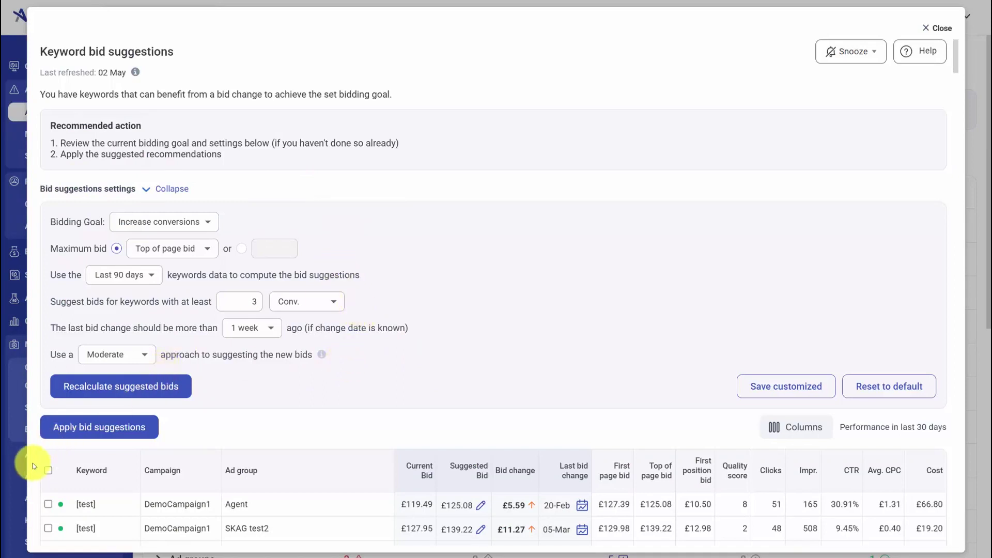
click(48, 470)
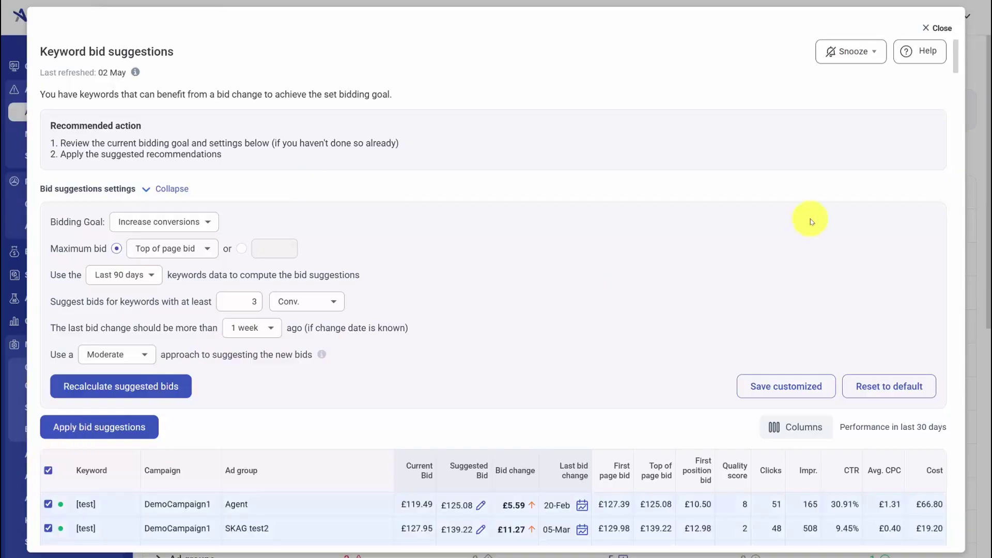
click(971, 168)
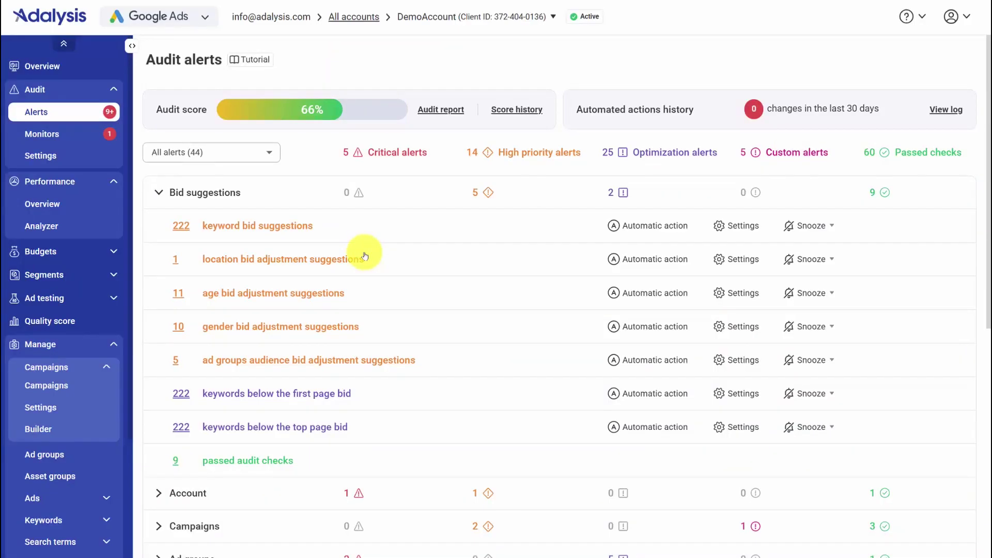
click(328, 294)
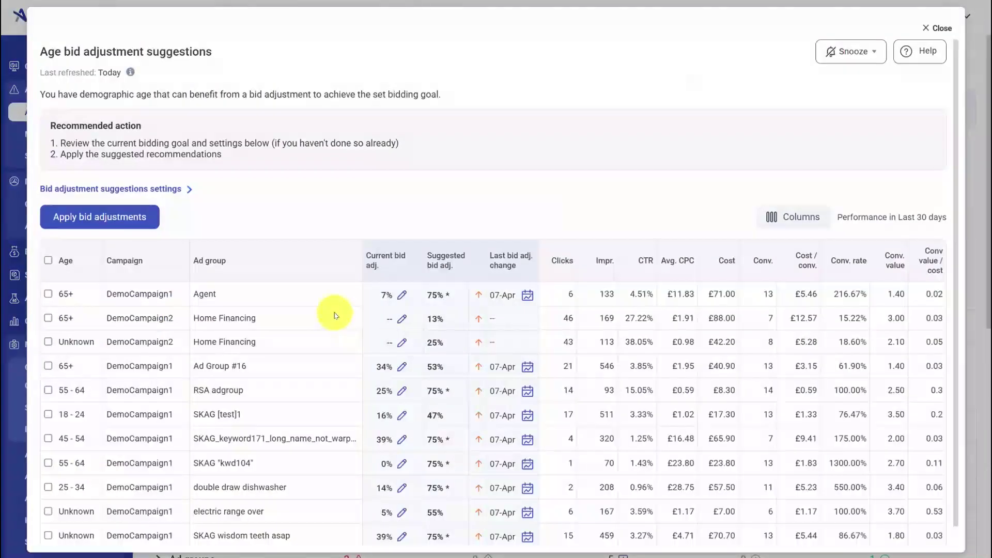
click(173, 188)
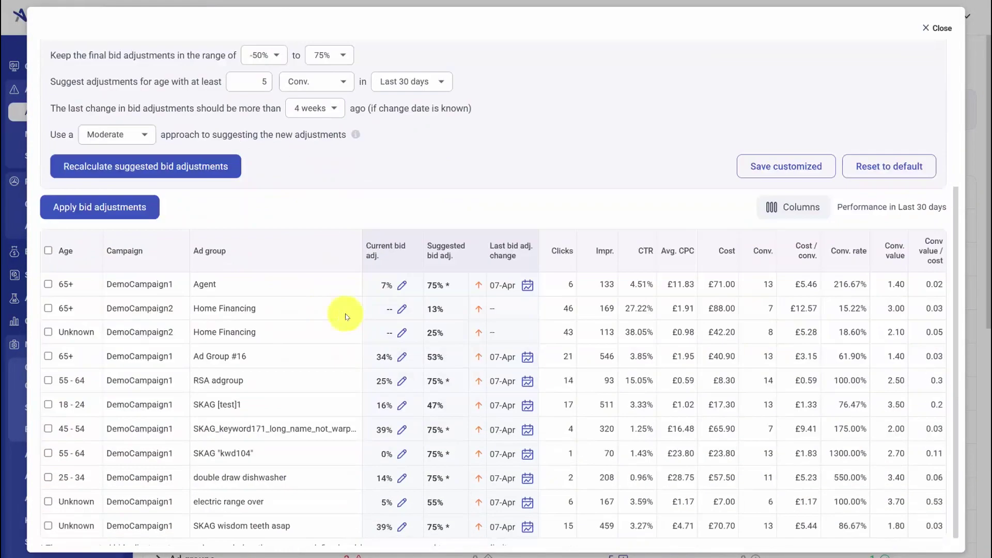
click(48, 250)
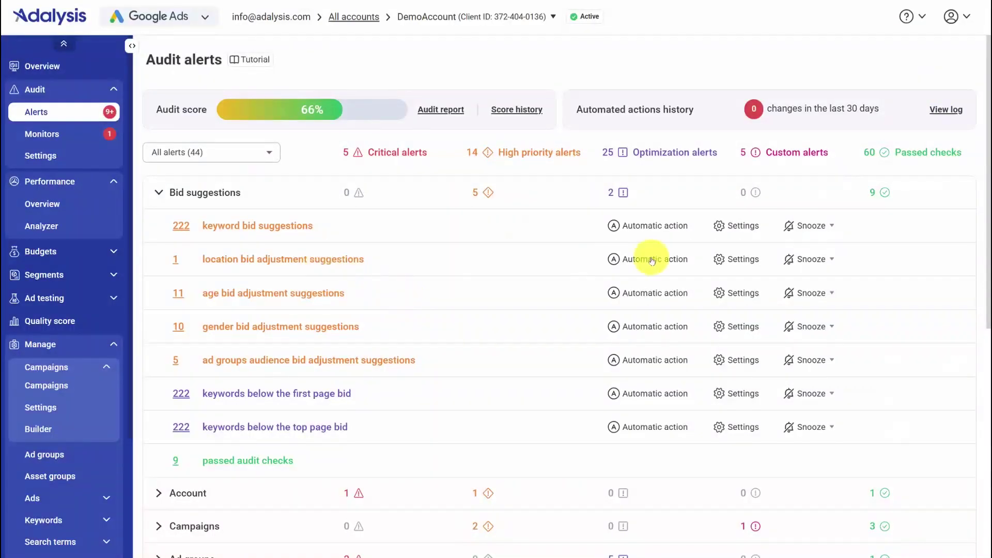
click(678, 260)
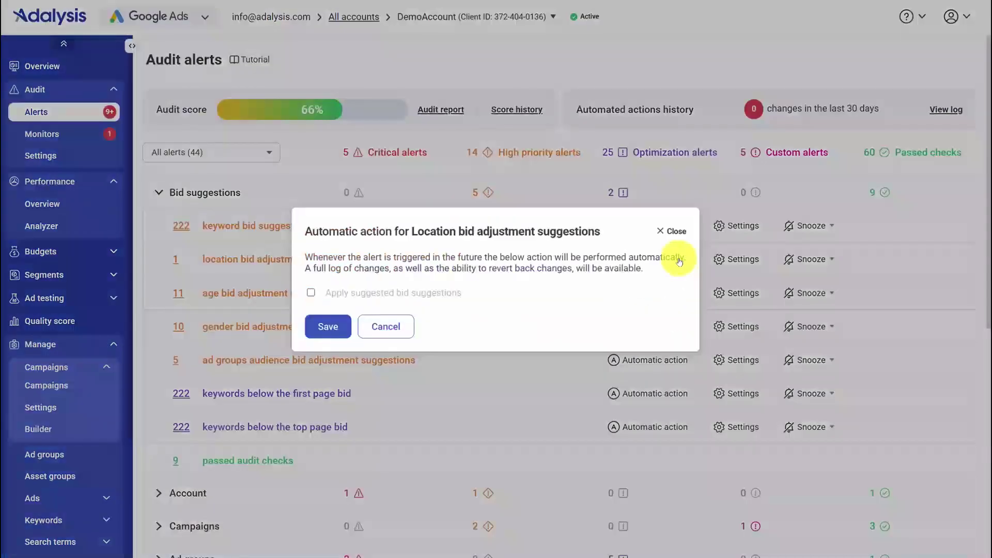
click(405, 326)
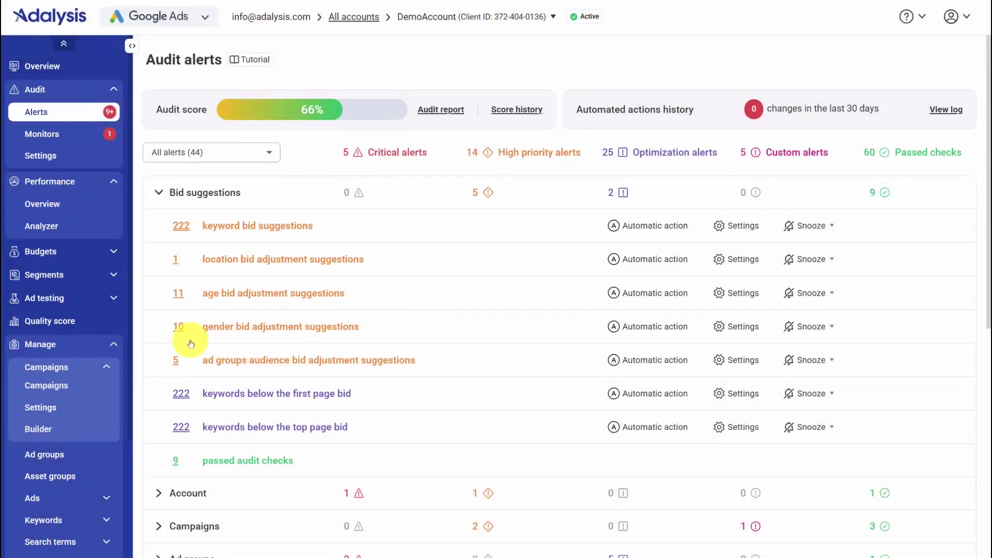
click(36, 406)
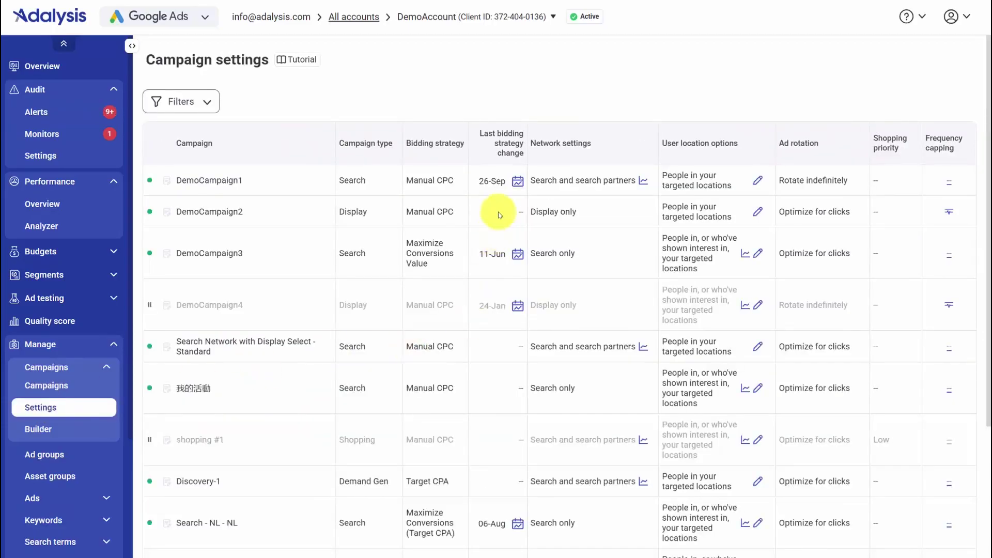
Step: Inspect the details of DemoCampaign1's bidding strategy change
click(518, 181)
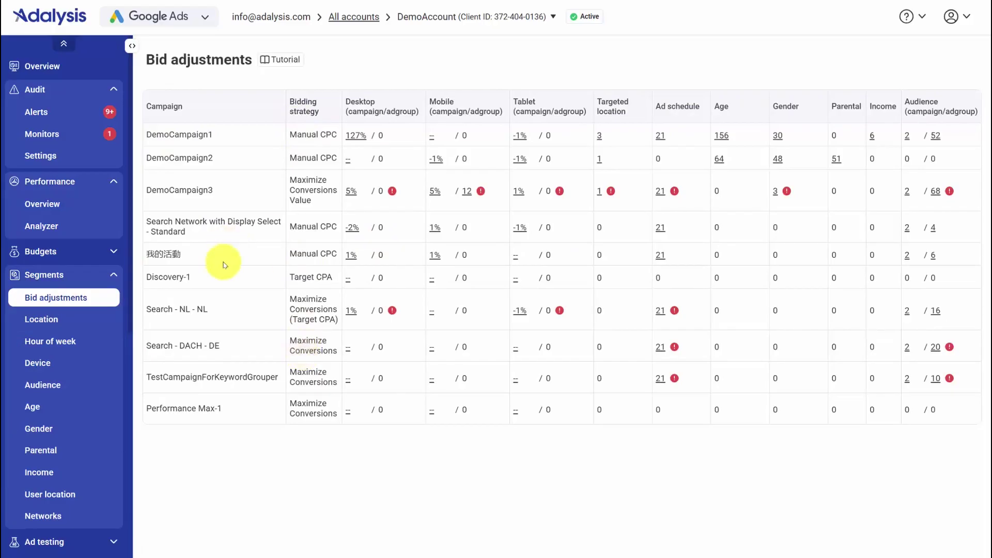
mouse_move(392, 194)
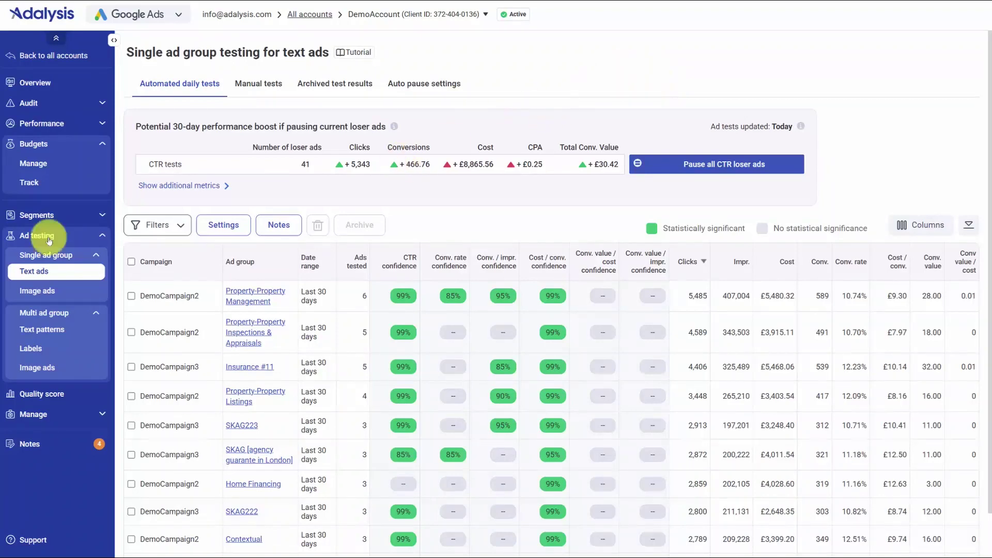
Step: Show potential gains for all test metrics, then review the SKAG223 ad group's three-ad test result
click(165, 186)
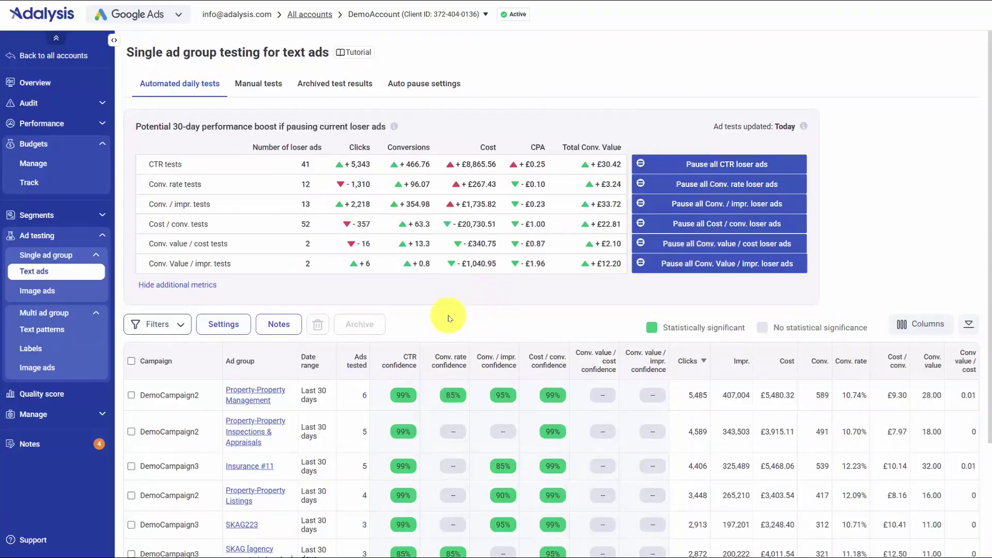
scroll(449, 318, down, 3)
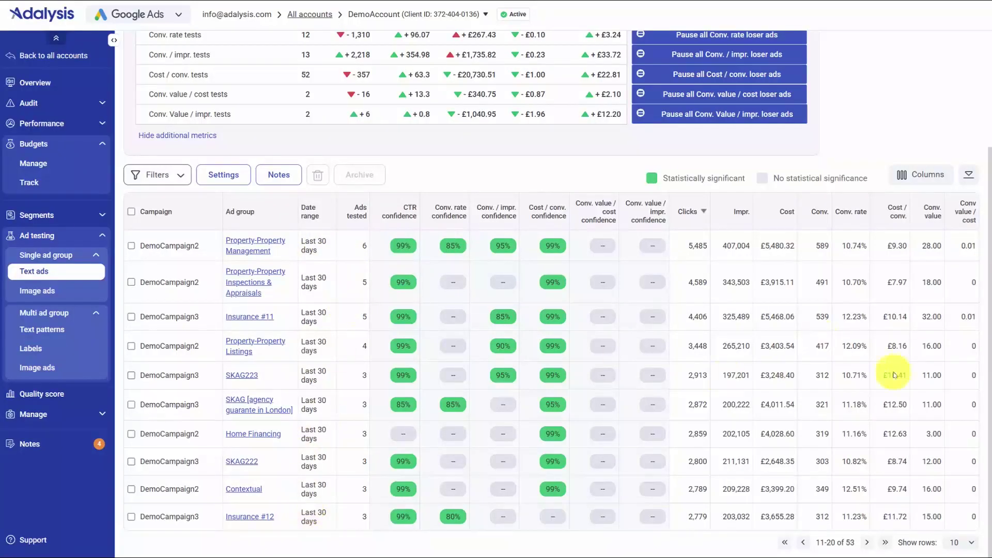
click(238, 375)
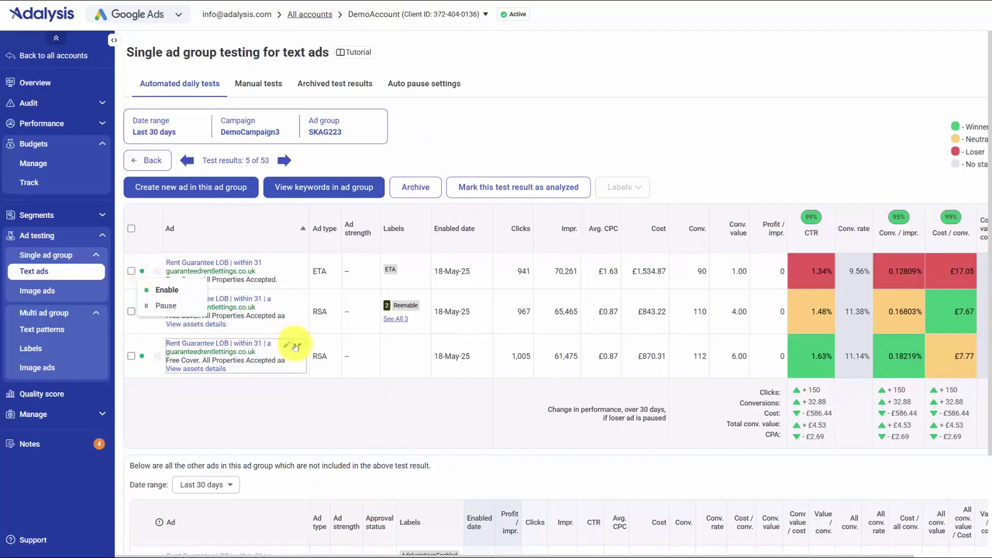
mouse_move(299, 301)
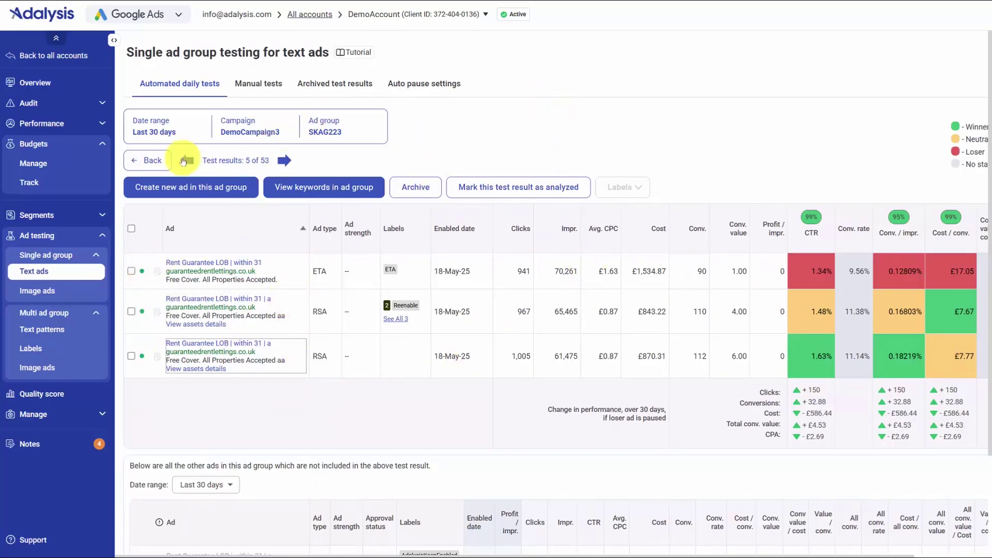
click(142, 161)
Step: Review the testing thresholds, archived test results, and loser-ad auto pause settings for +ddd
click(222, 324)
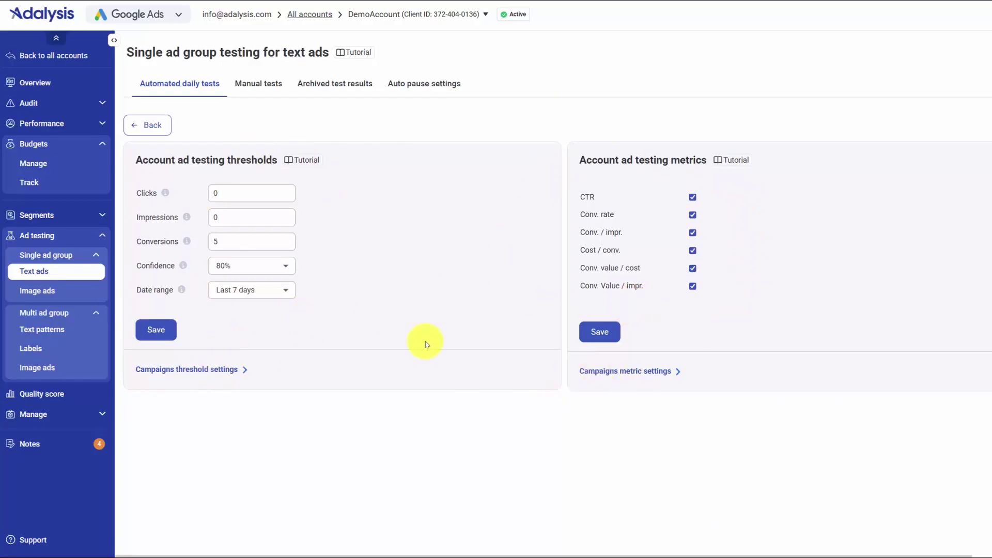
click(327, 87)
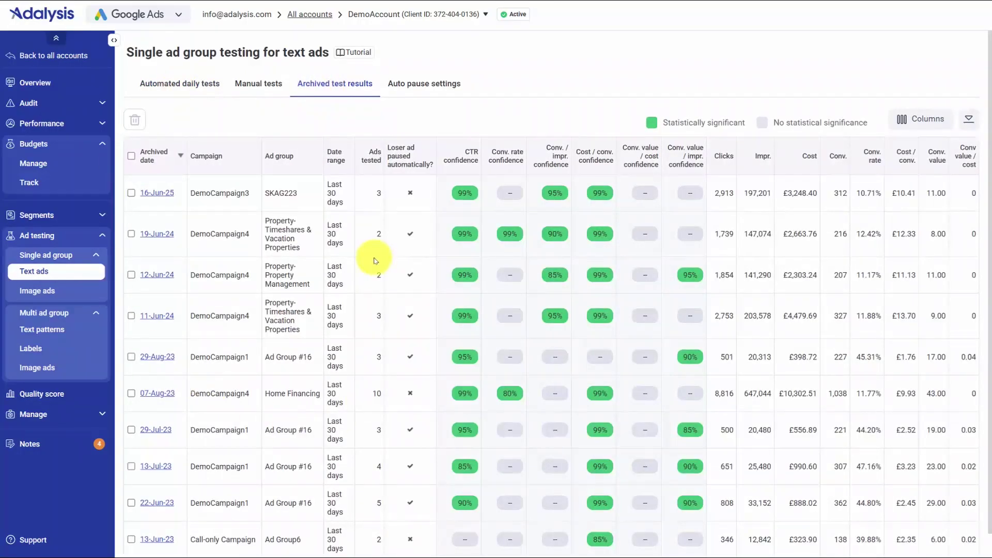
click(433, 84)
click(132, 177)
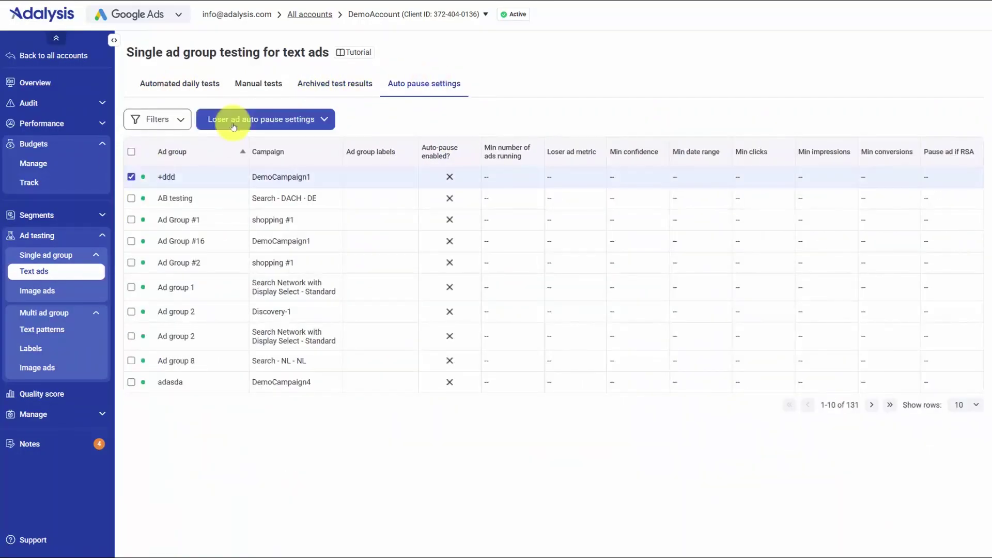
click(230, 119)
click(437, 272)
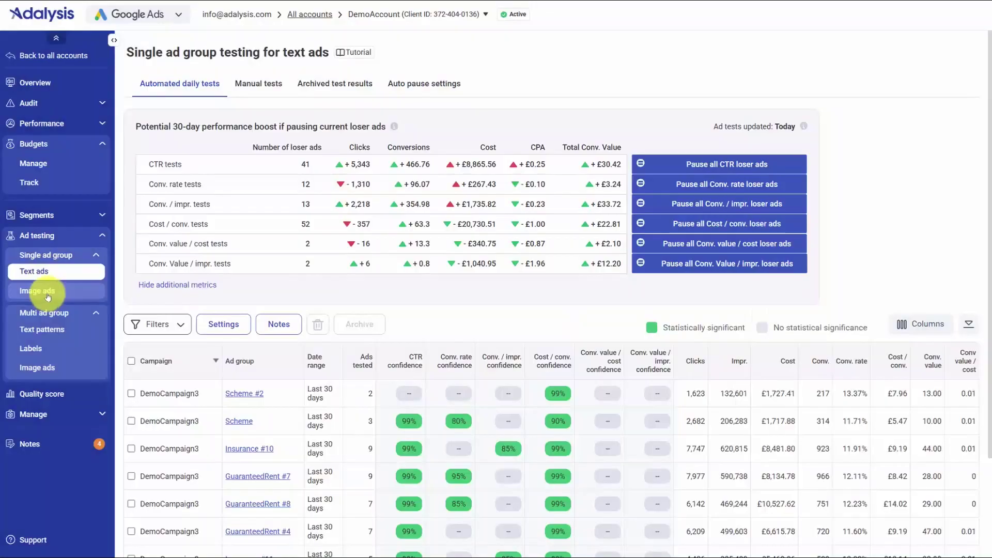
Step: Start a label-based winner ad test including all campaigns
click(58, 346)
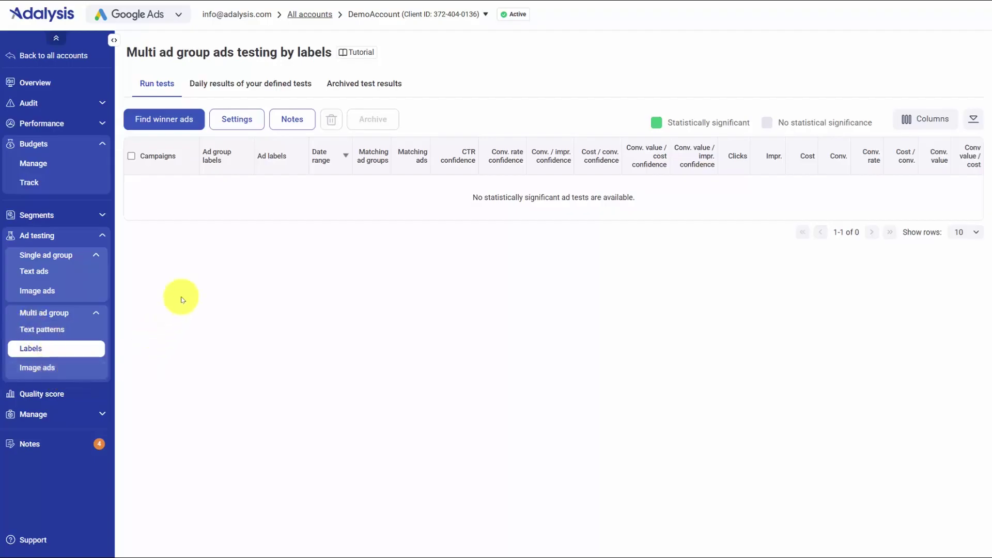
click(162, 121)
click(207, 173)
click(196, 208)
click(434, 252)
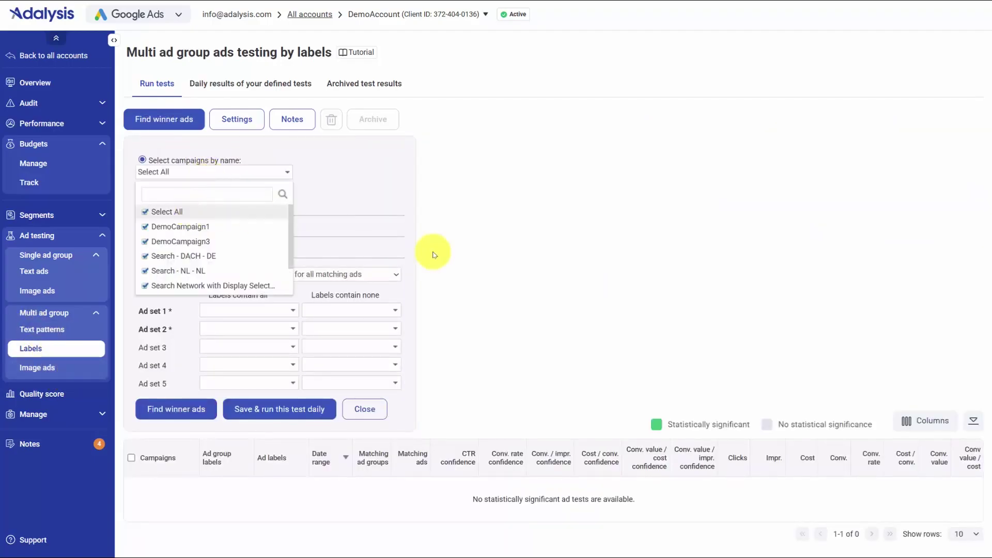
Step: Test label Ad - 1 against Ad - 2 and review the detailed winner result
click(214, 309)
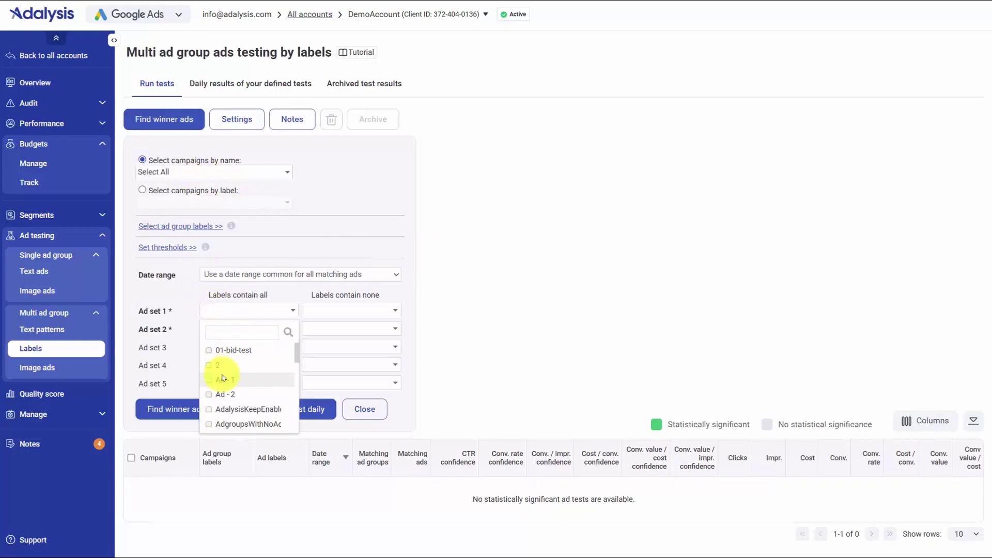
click(250, 379)
click(267, 330)
click(226, 412)
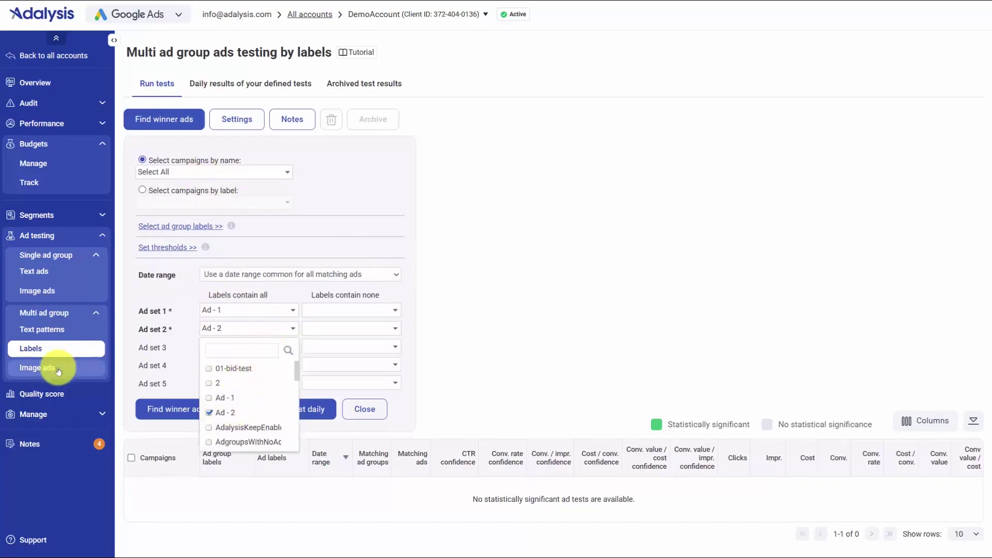
click(428, 343)
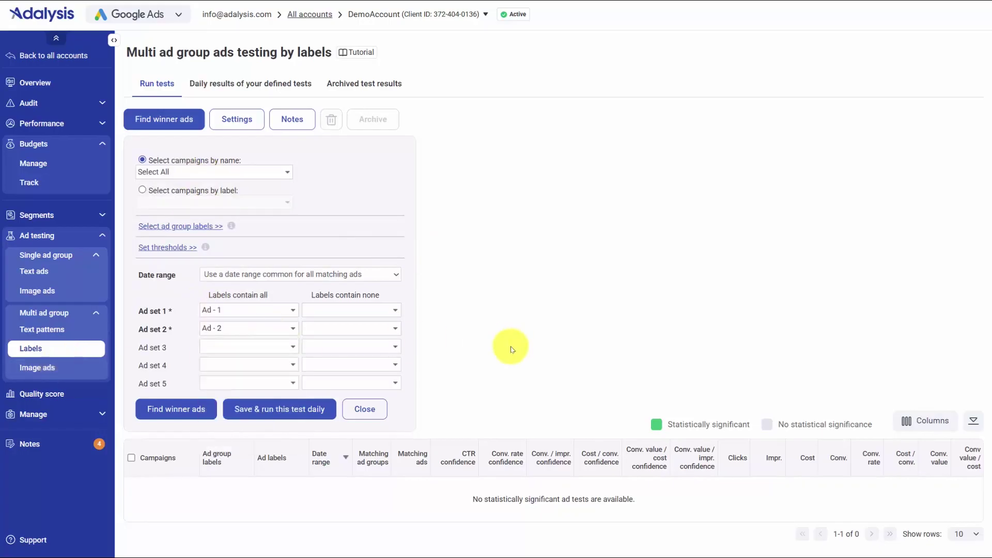
click(195, 408)
click(287, 494)
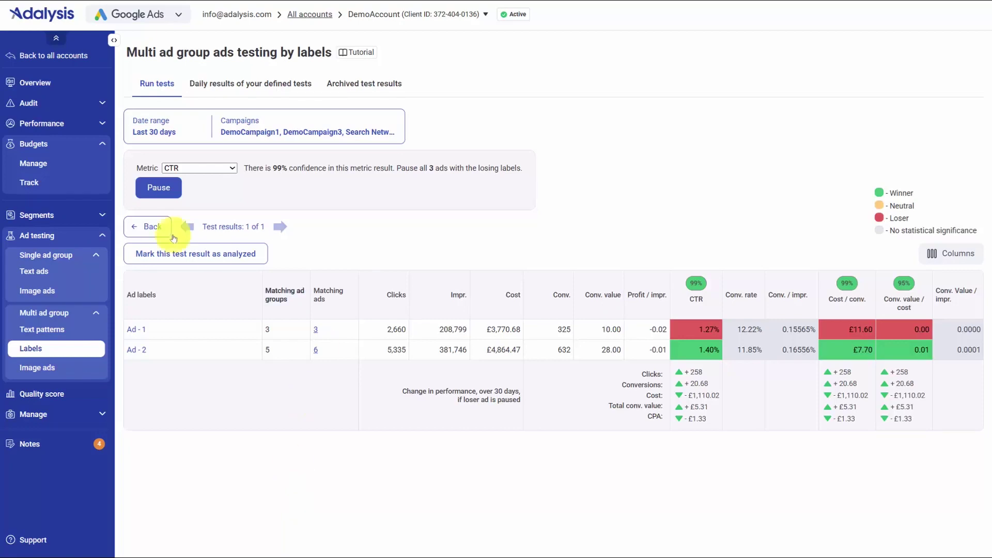
click(26, 271)
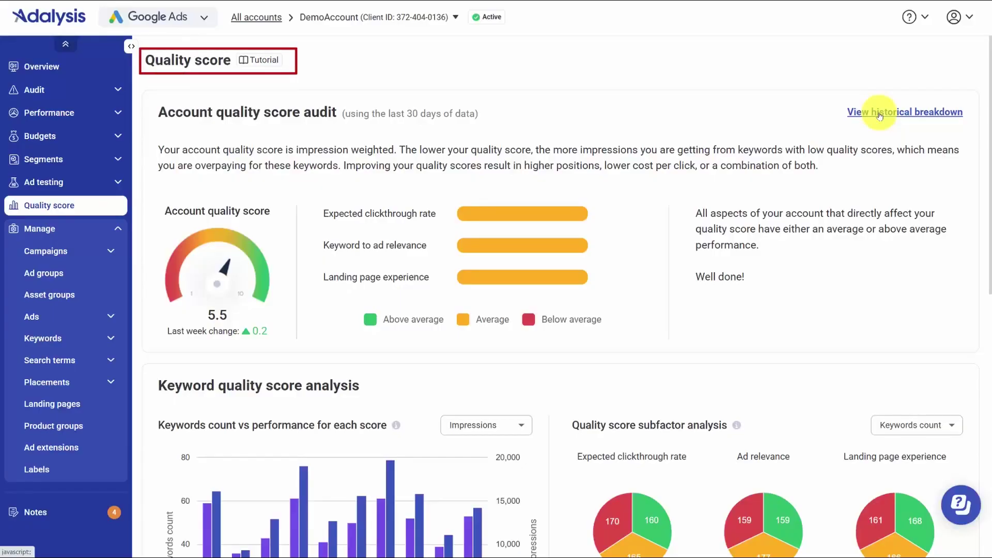
Step: Compare keyword counts by Conversions and switch the subfactor pie charts to Impressions, then Cost
scroll(693, 255, down, 5)
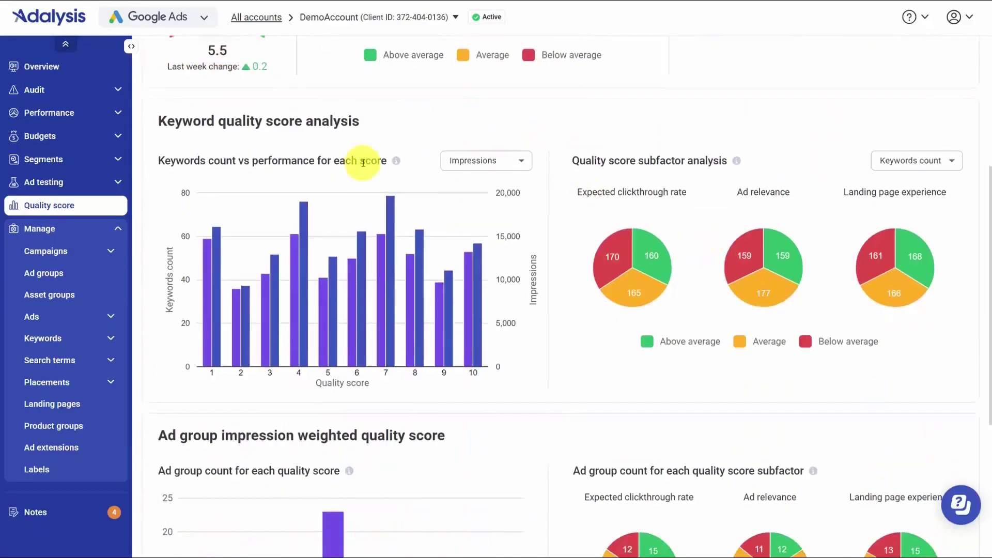
click(480, 160)
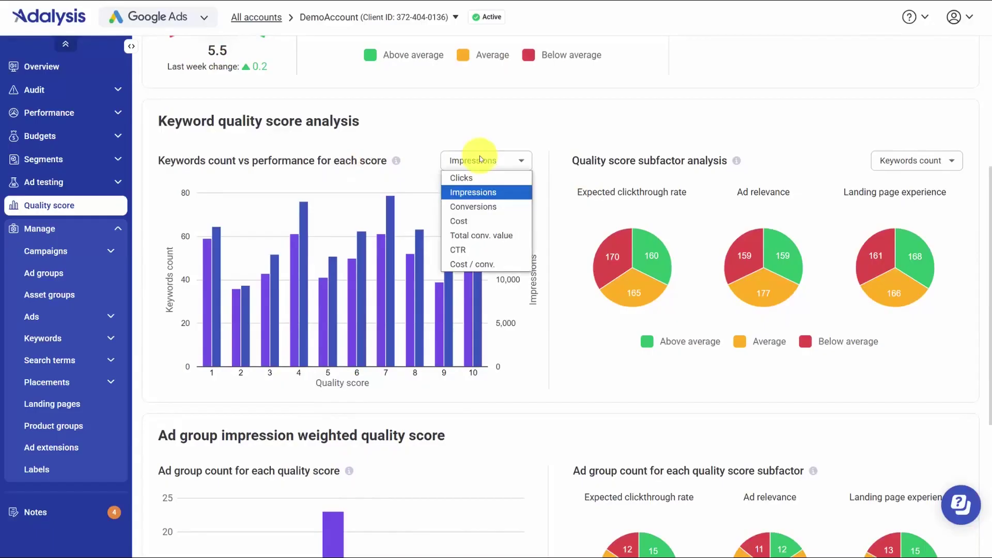
click(482, 208)
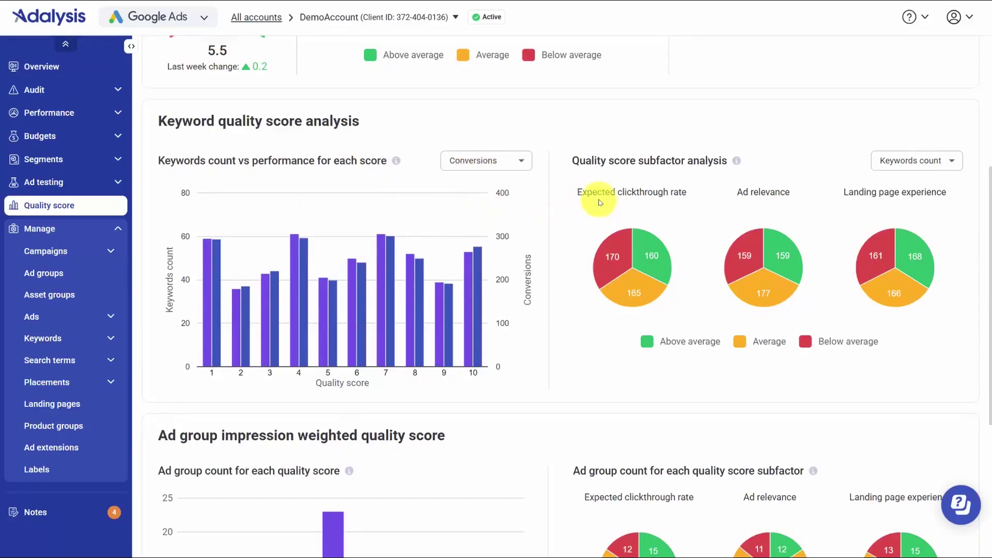
click(951, 161)
click(913, 206)
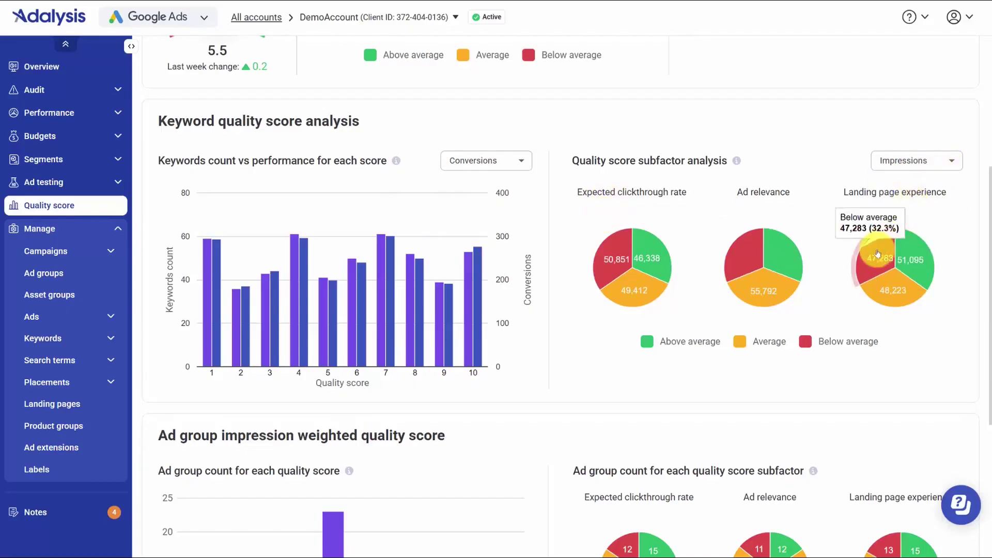
click(890, 161)
click(902, 235)
click(910, 161)
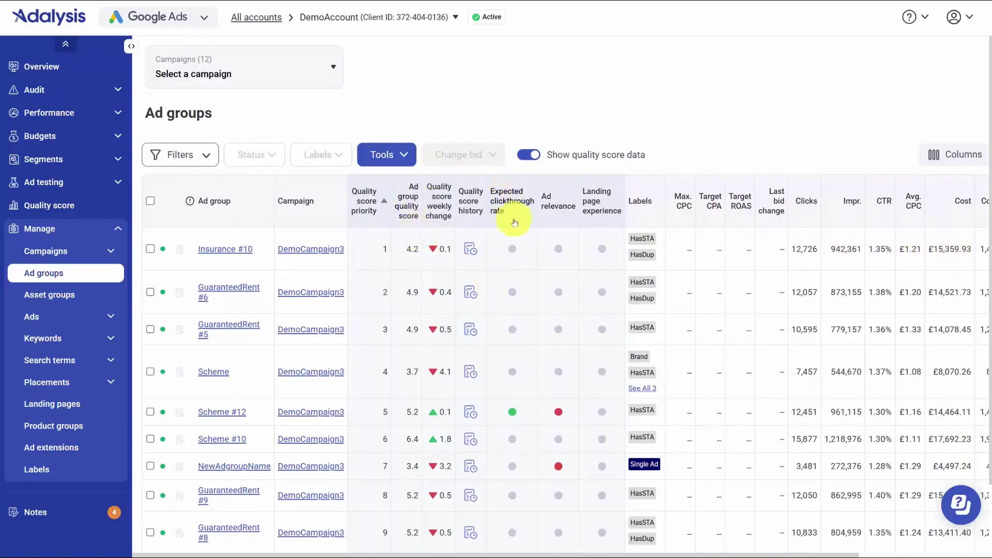
Step: Toggle the quality score columns off and on, and start an Ad relevance filter
click(526, 157)
click(526, 157)
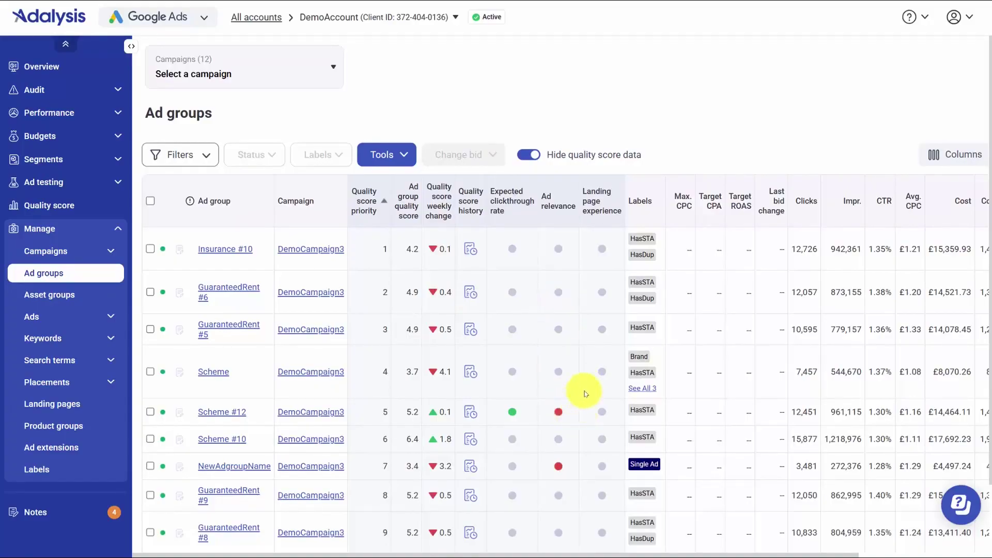
click(200, 156)
click(183, 182)
click(178, 222)
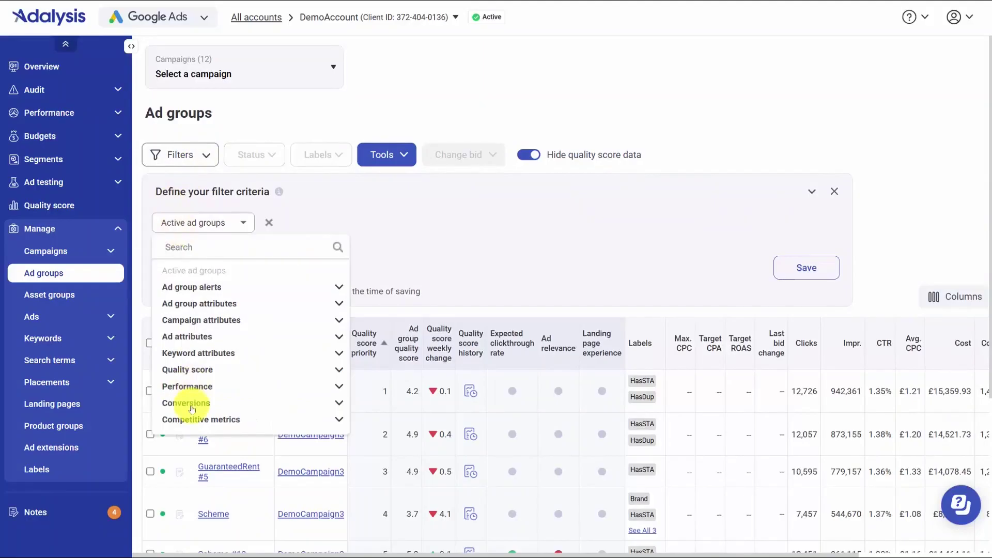
click(219, 370)
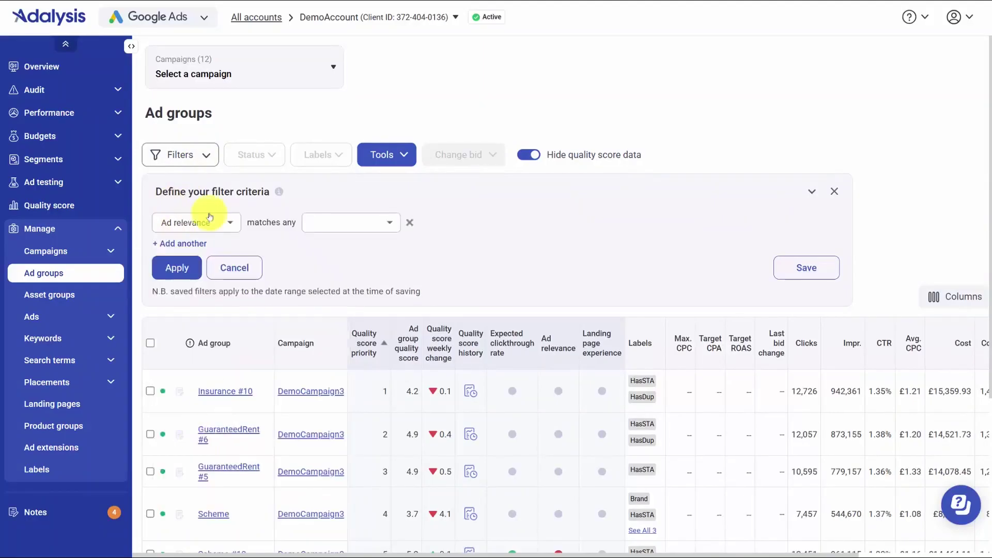
Step: Try Above average, then Below average ad relevance, and go to the audit alerts
click(362, 223)
click(358, 279)
click(501, 274)
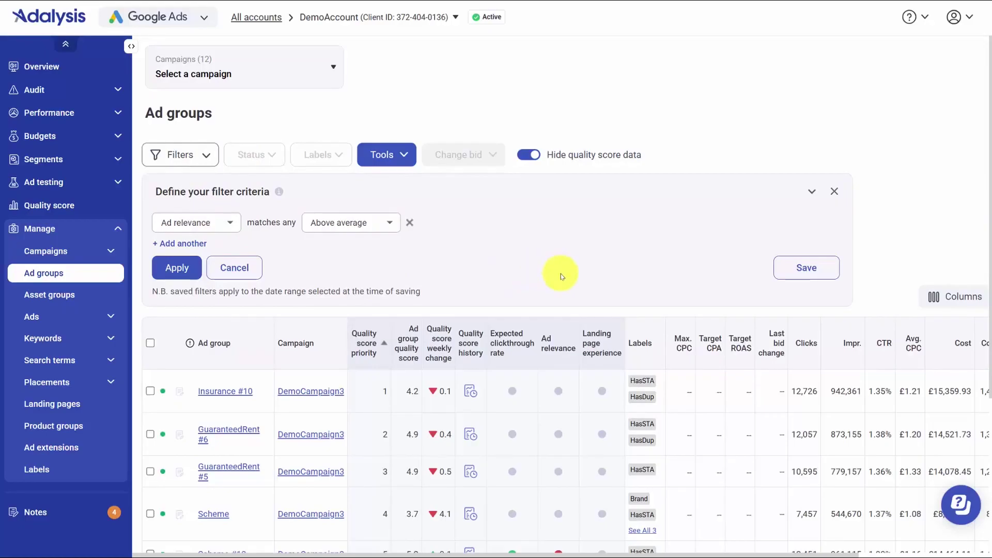
click(355, 223)
click(332, 249)
click(55, 92)
click(49, 109)
Step: From the poor keyword-to-ad relevance alert, open the flagged SKAG wisdom teeth asap ad group
click(210, 261)
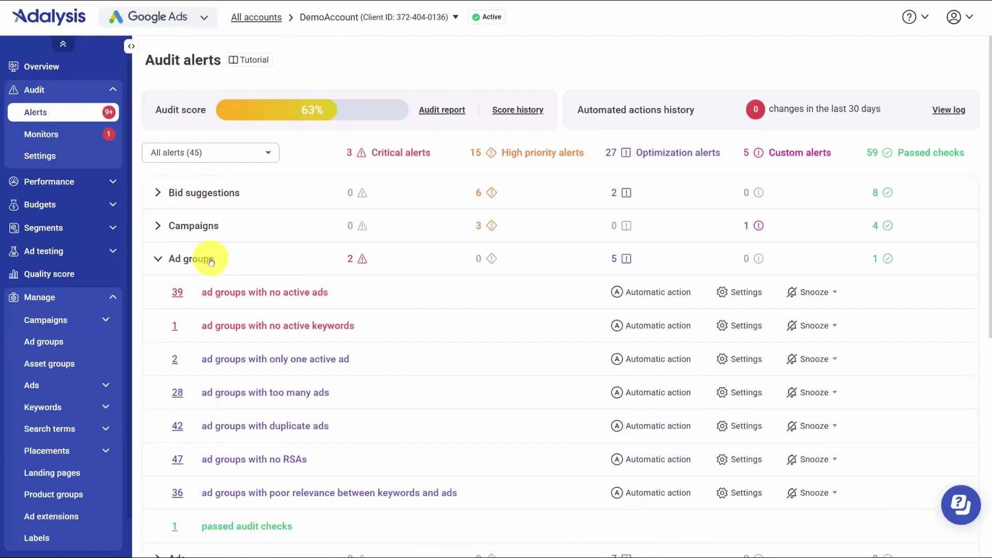
scroll(412, 357, down, 1)
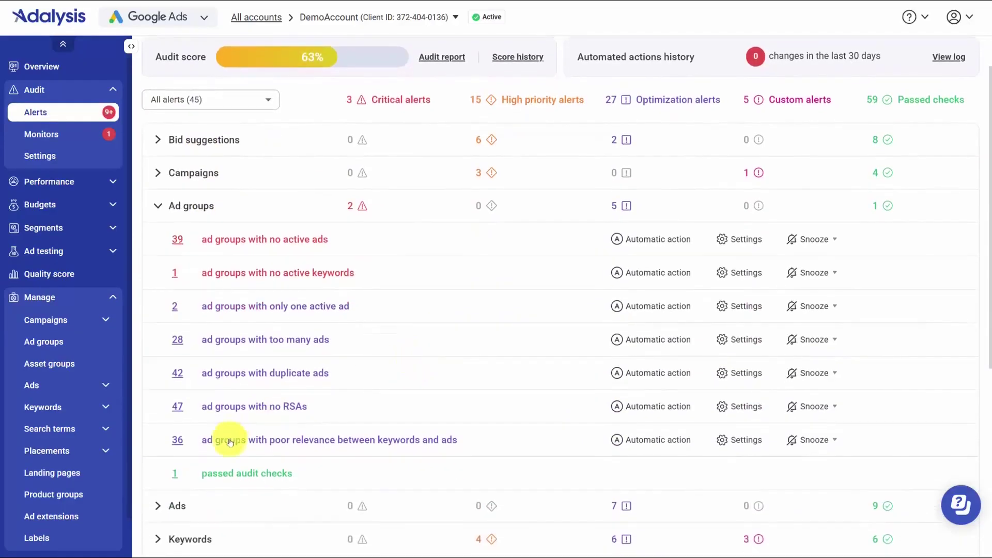
click(316, 443)
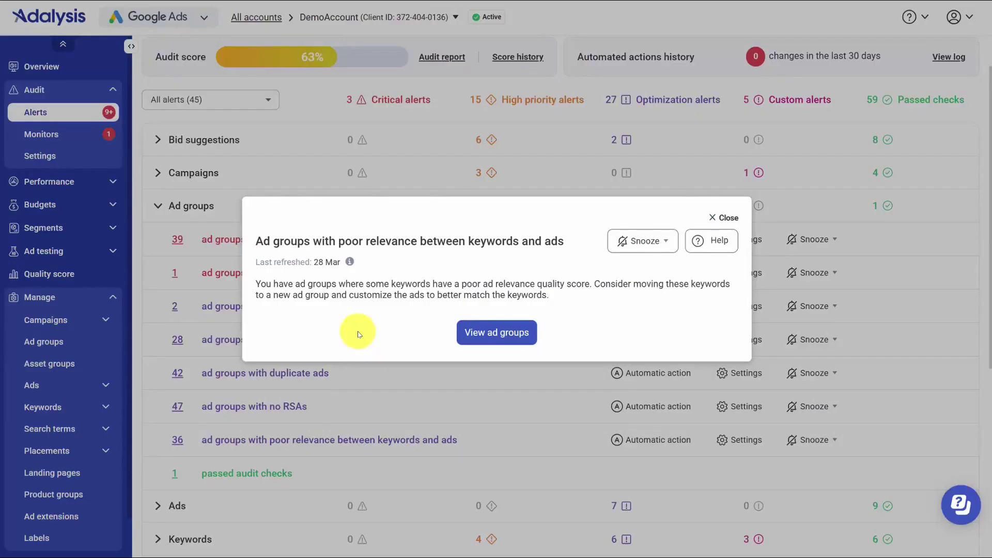
click(477, 333)
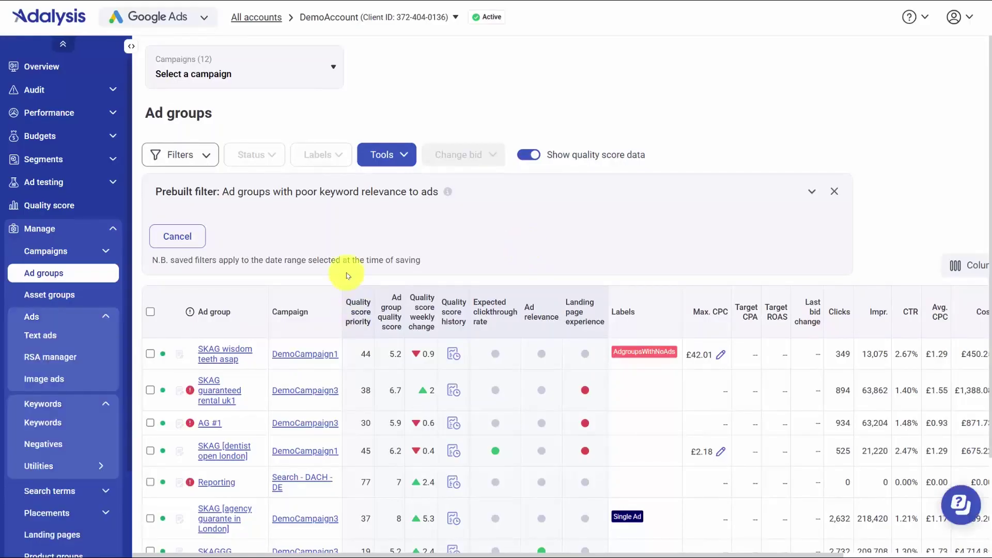
click(227, 353)
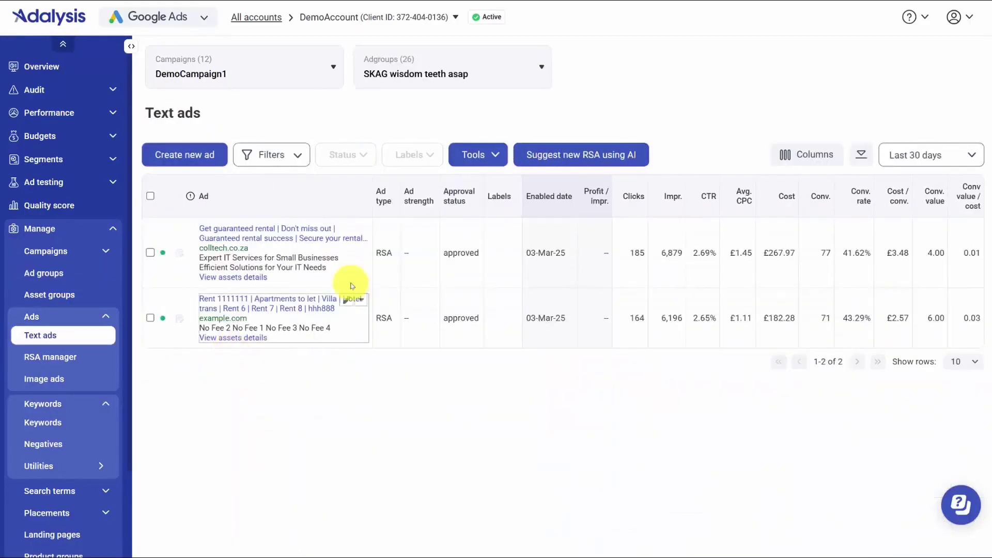
Step: Show keyword quality score data and select the guaranteed house rental for years and wisdom teeth asap keywords
click(49, 419)
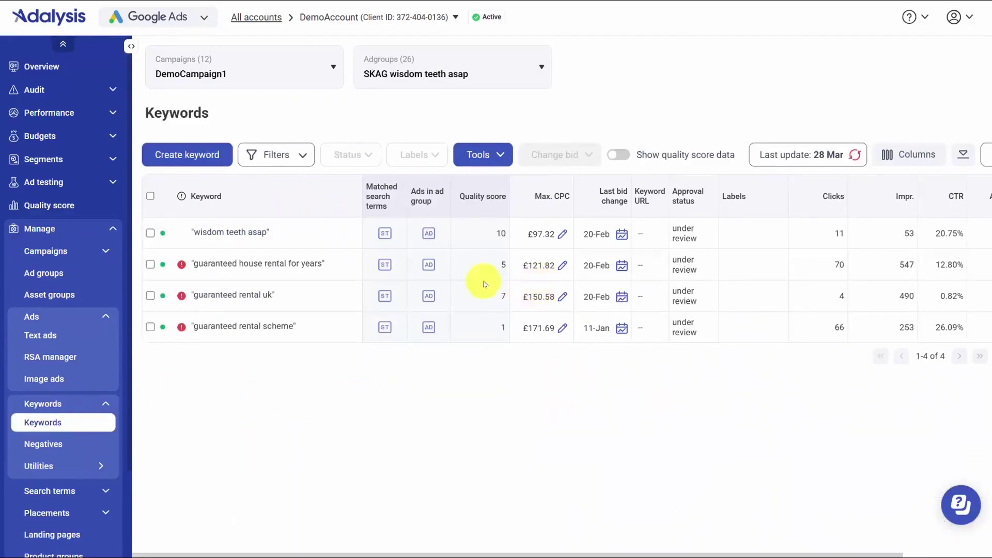
mouse_move(351, 273)
click(619, 154)
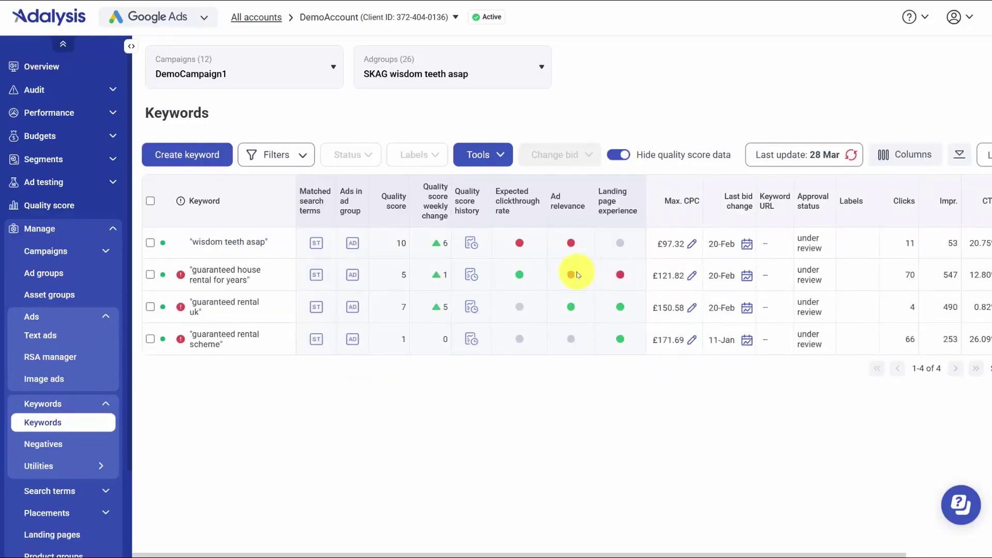
click(151, 274)
click(150, 243)
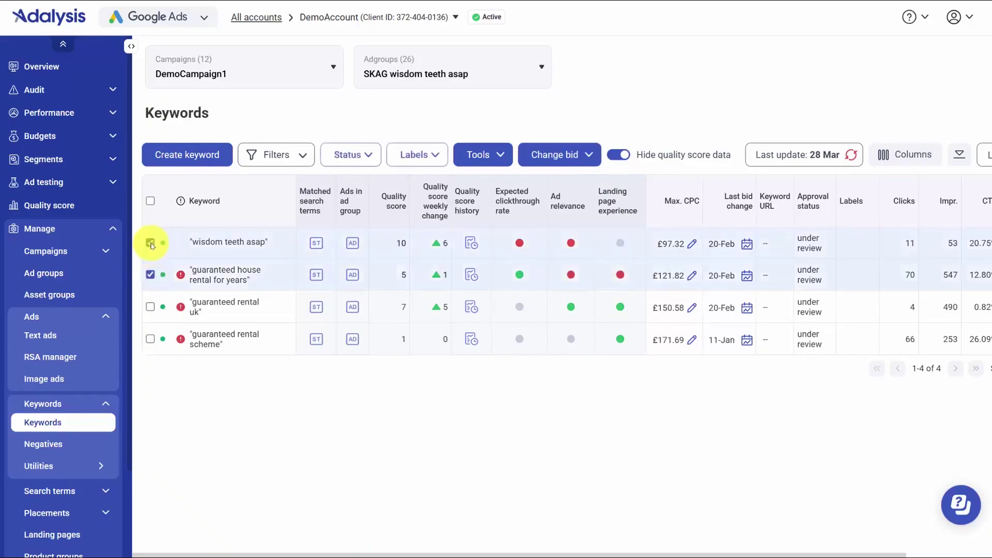
Step: Start moving the two selected keywords to a new ad group and review the form
click(465, 155)
mouse_move(497, 182)
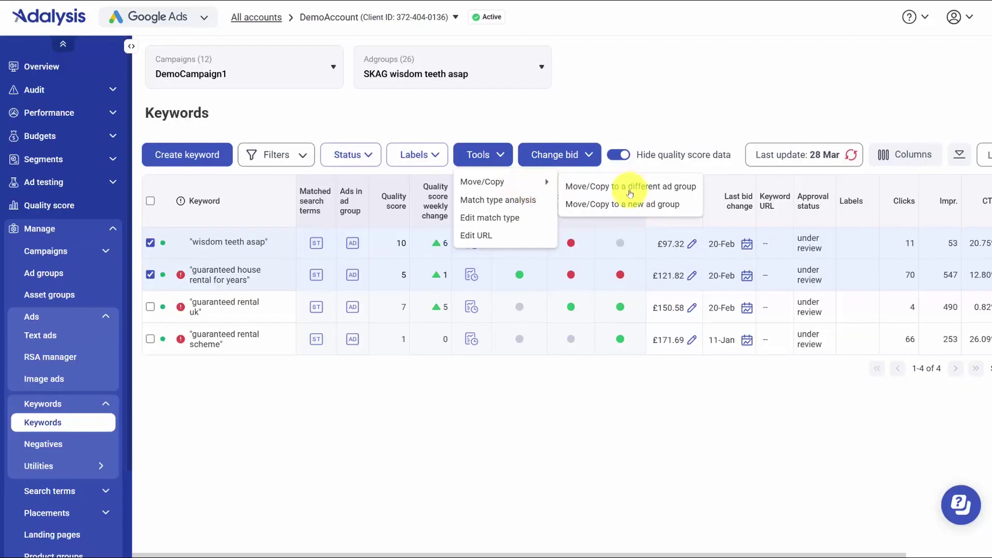
click(624, 205)
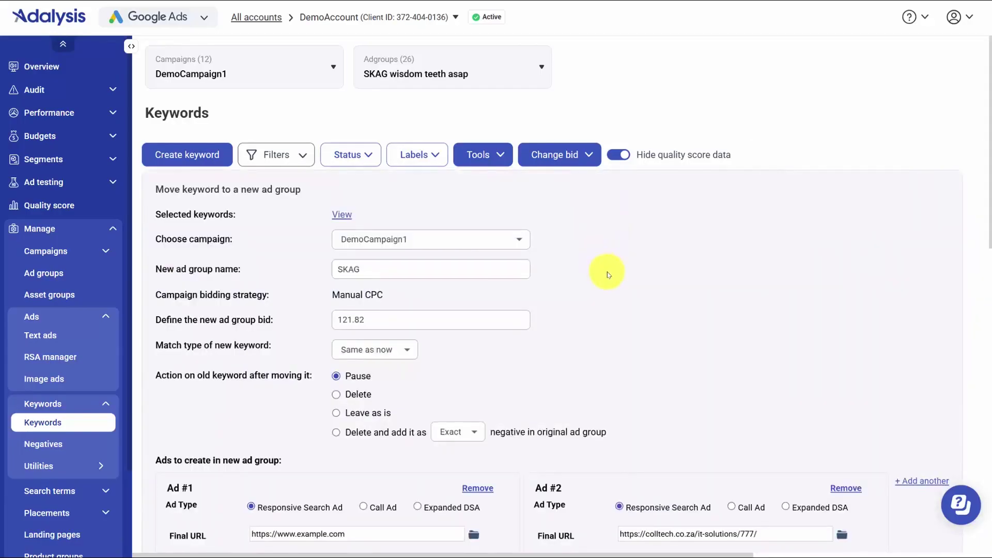
scroll(611, 275, down, 6)
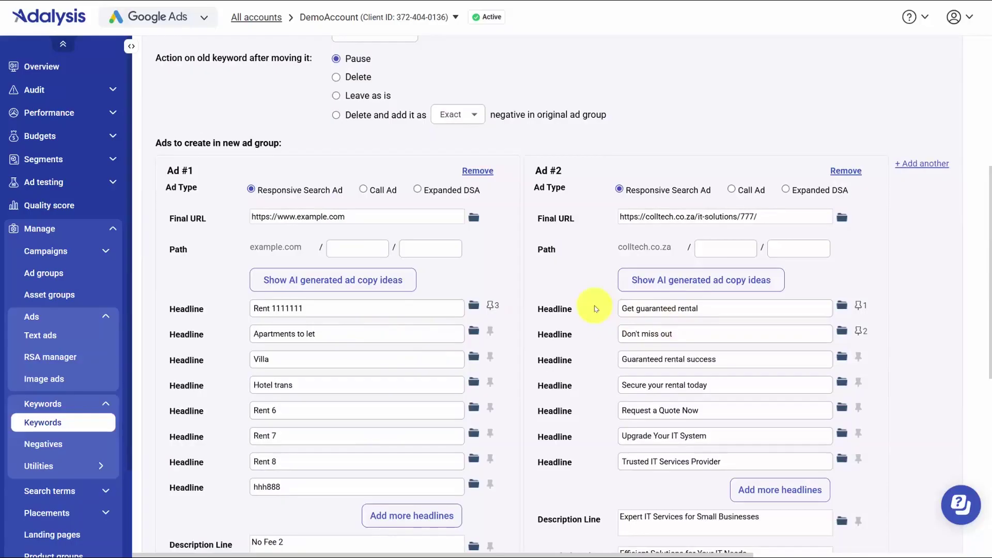
scroll(595, 308, up, 4)
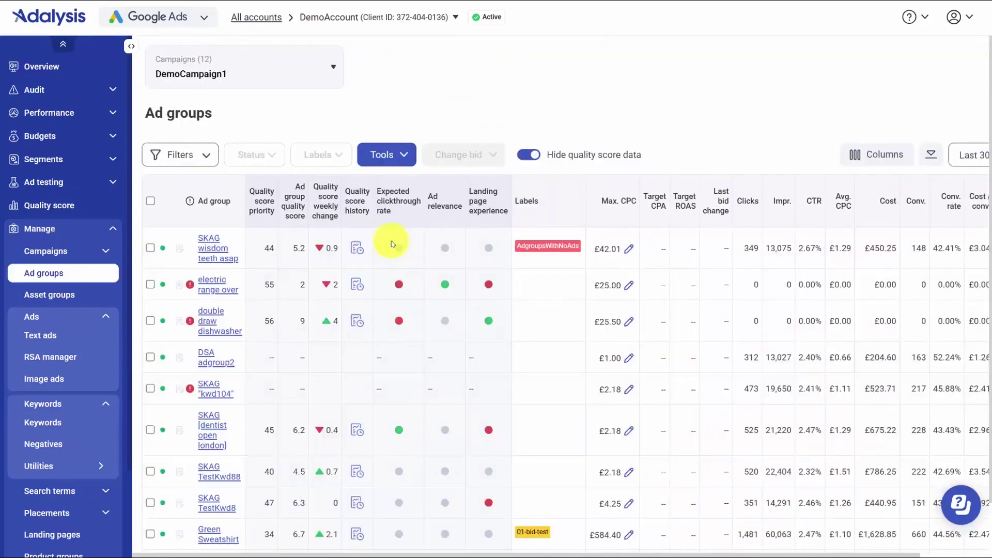
Step: Sort the Landing pages report by keywords with below-average LP experience and check cnn.com's weak keywords
mouse_move(391, 207)
click(77, 534)
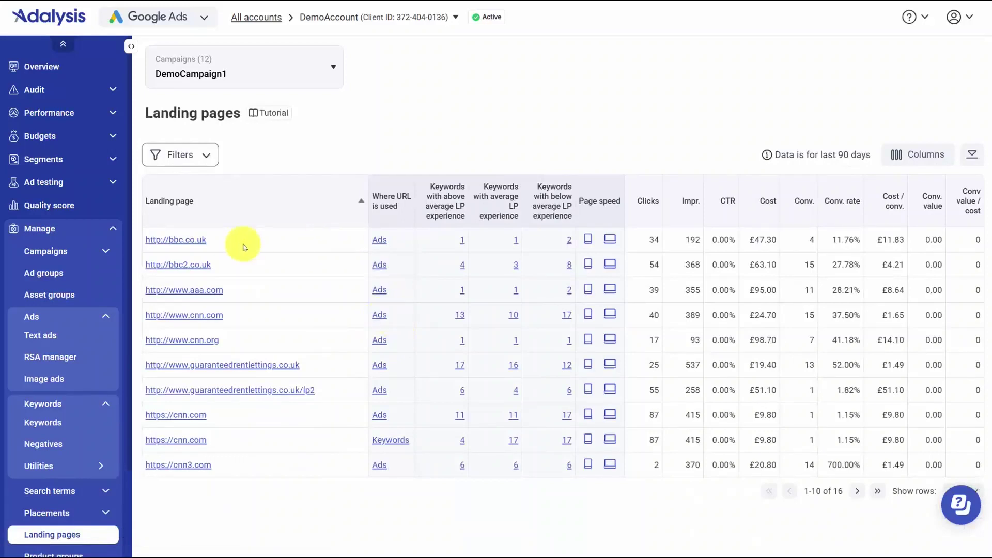
click(542, 202)
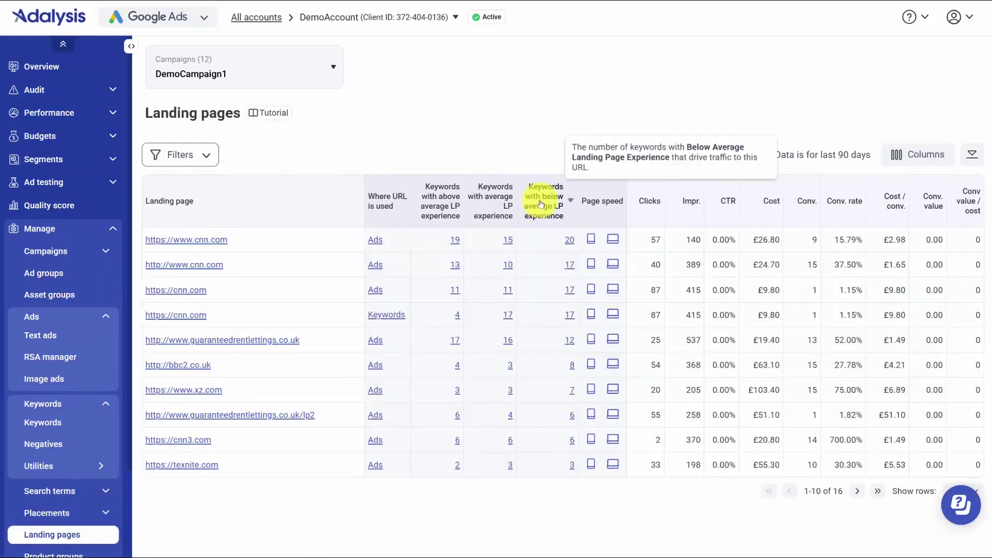
click(572, 240)
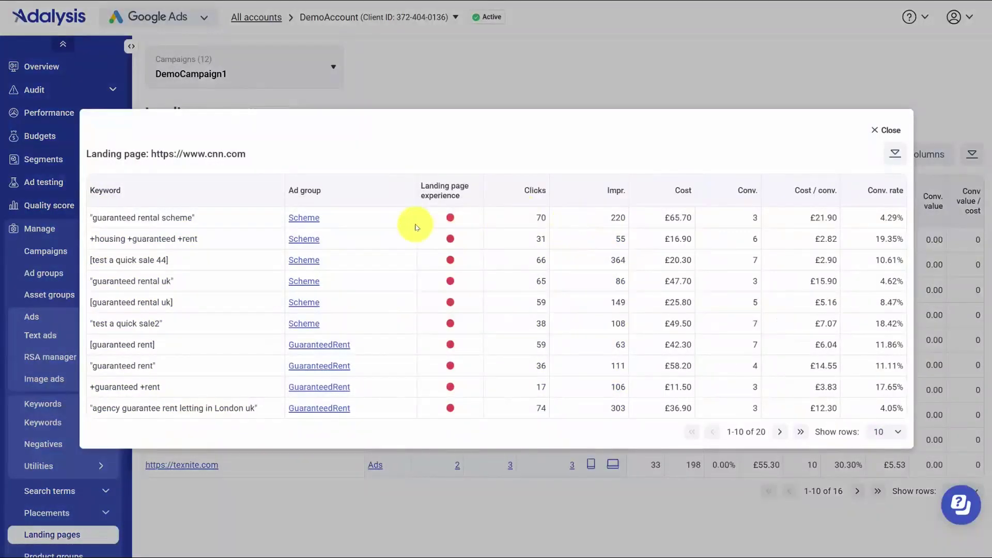
click(235, 465)
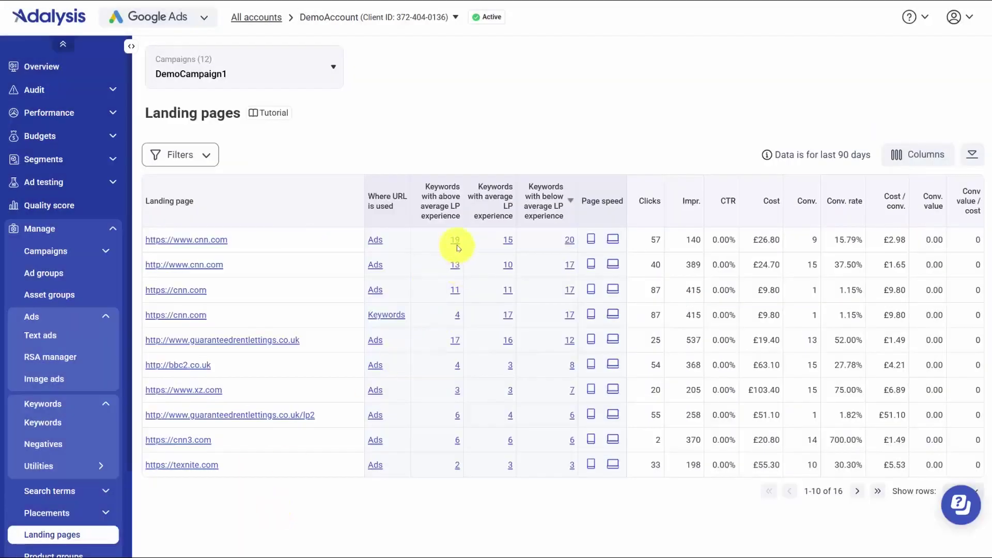
click(568, 241)
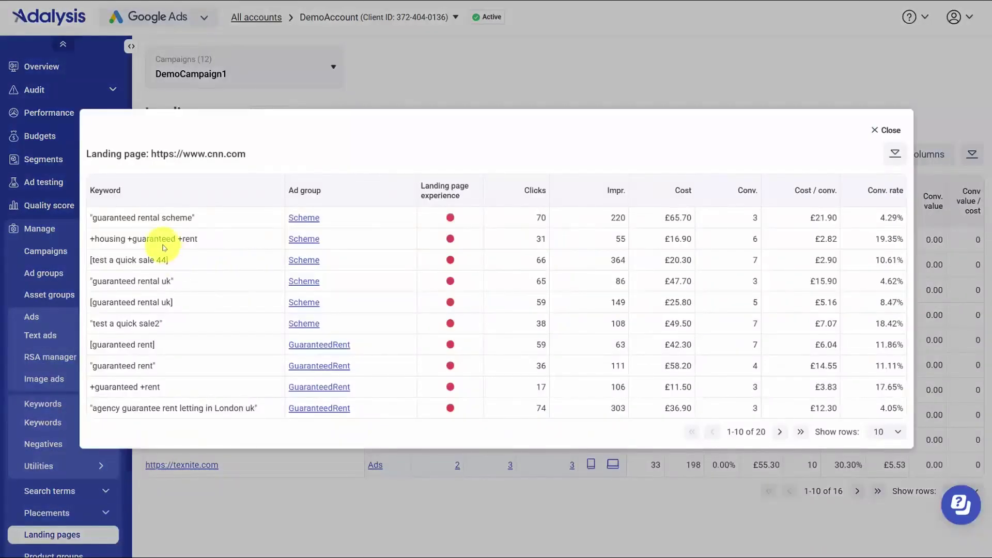
click(235, 496)
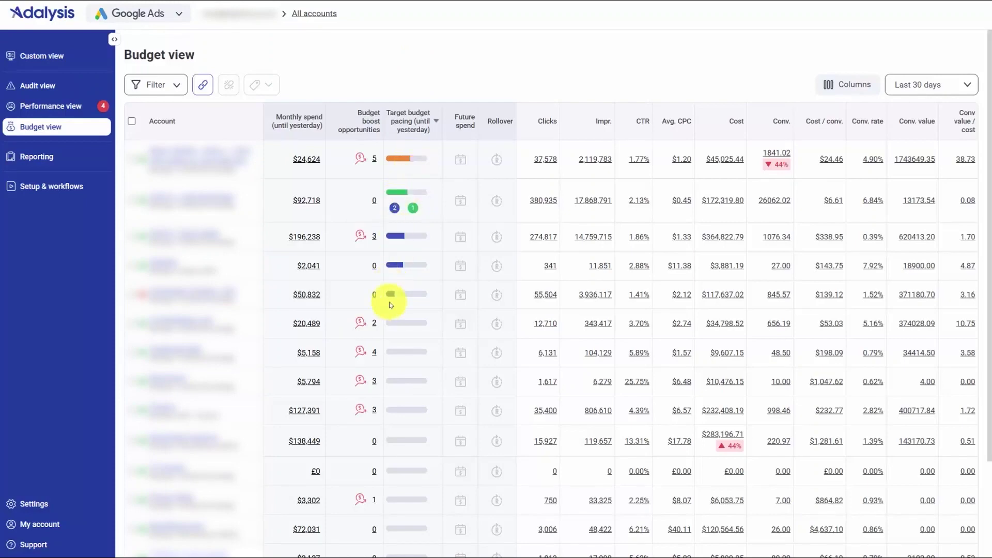
Step: Inspect the account's monthly target budget details in the pacing bar modal, then close it
click(395, 208)
click(166, 152)
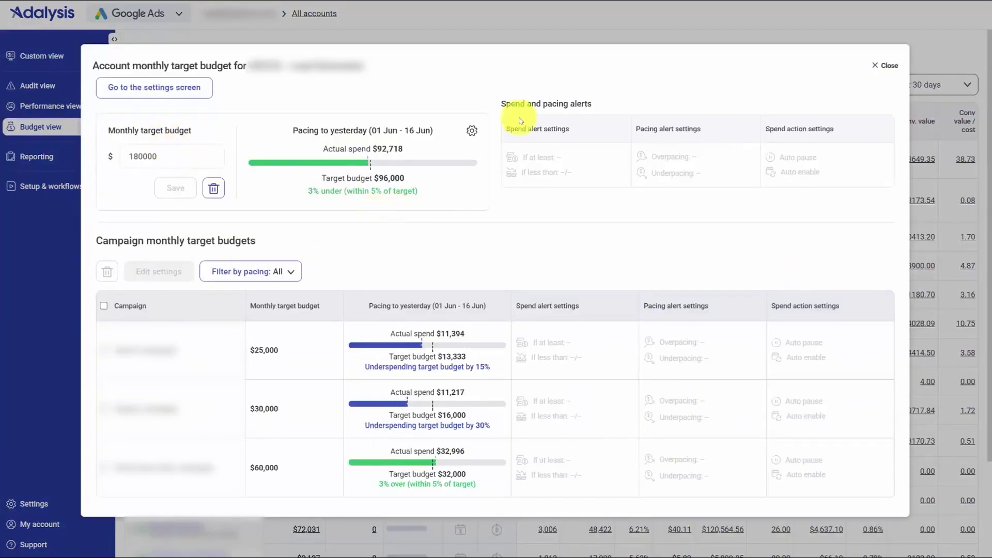
click(555, 37)
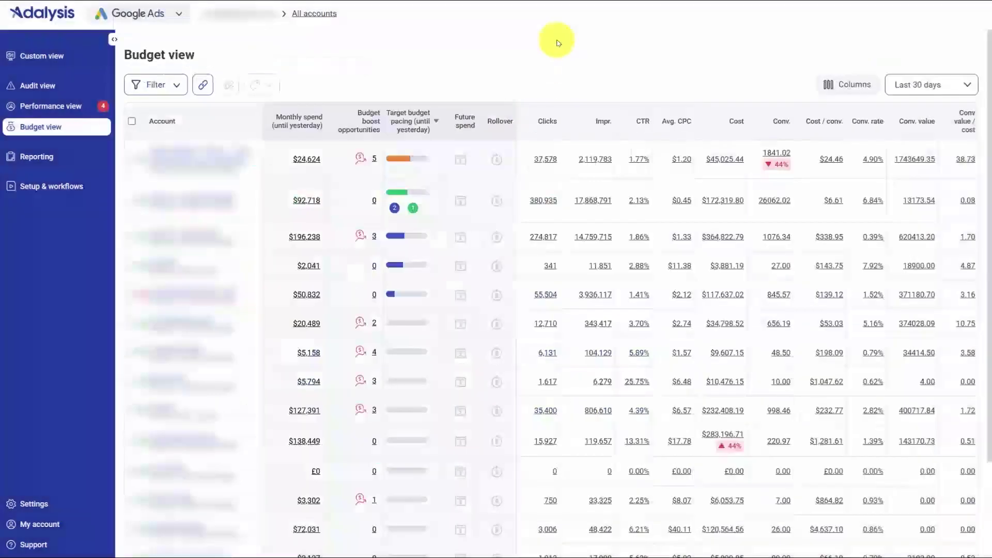
Step: Review budget-limited campaigns and their performance boost chart, then go to the account's target budget pacing
click(375, 158)
click(528, 268)
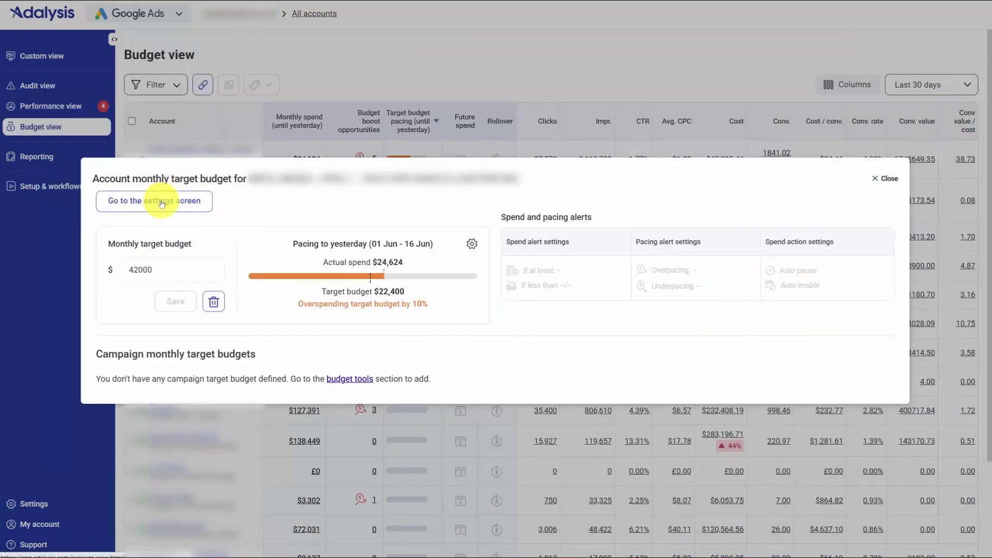
click(162, 204)
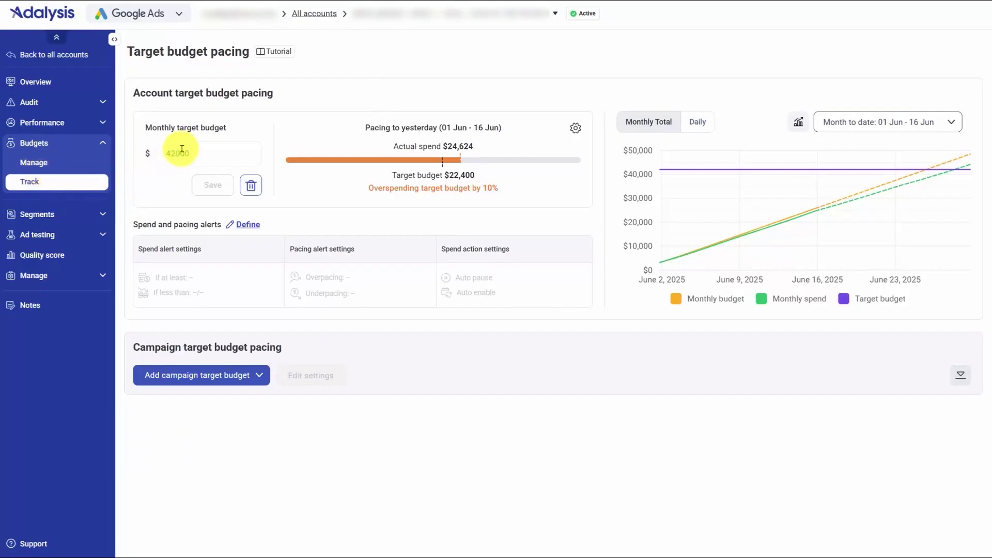
Step: Look over the spend and pacing alert settings and close them without saving
click(248, 225)
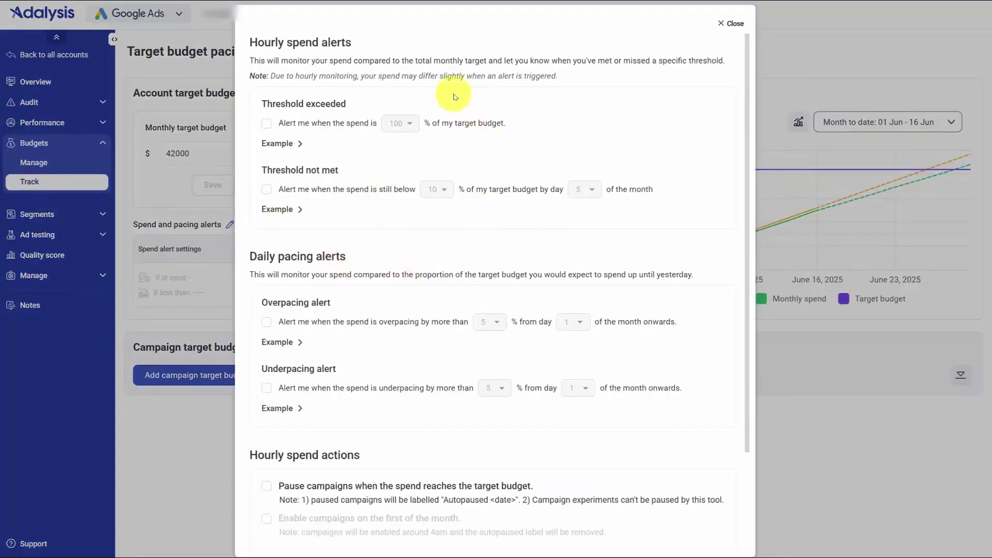
scroll(341, 267, down, 3)
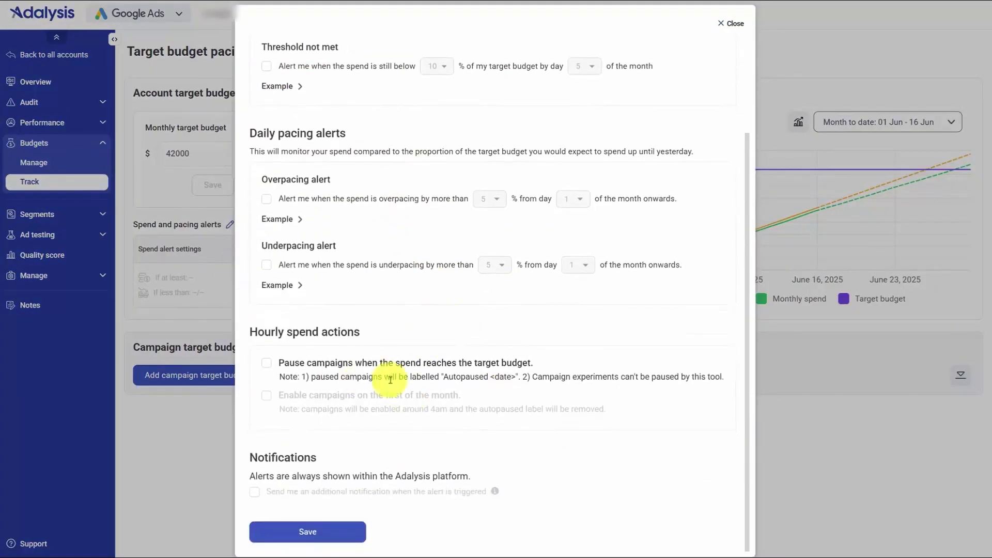
click(802, 447)
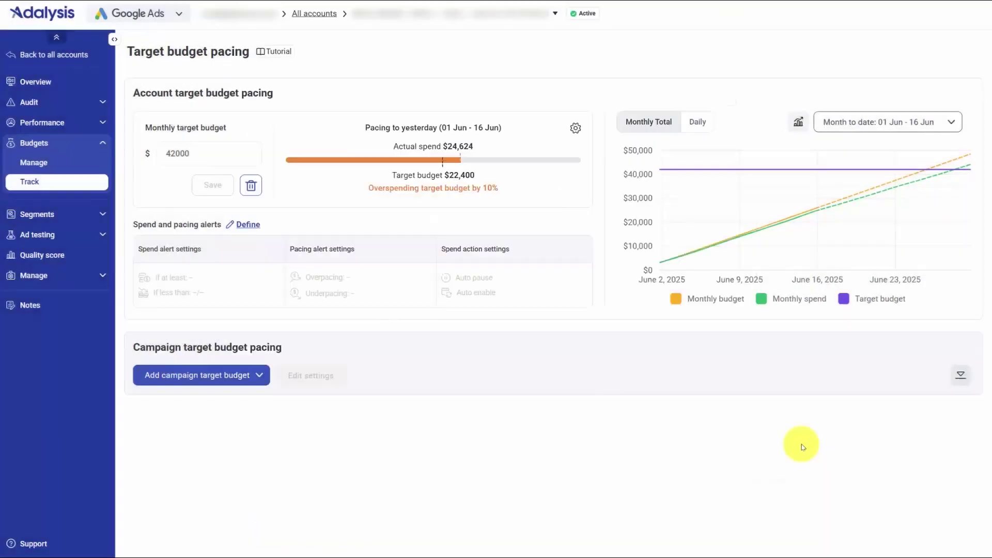
Step: Start defining a campaign target budget and view the list of campaigns
click(229, 385)
click(218, 399)
click(435, 76)
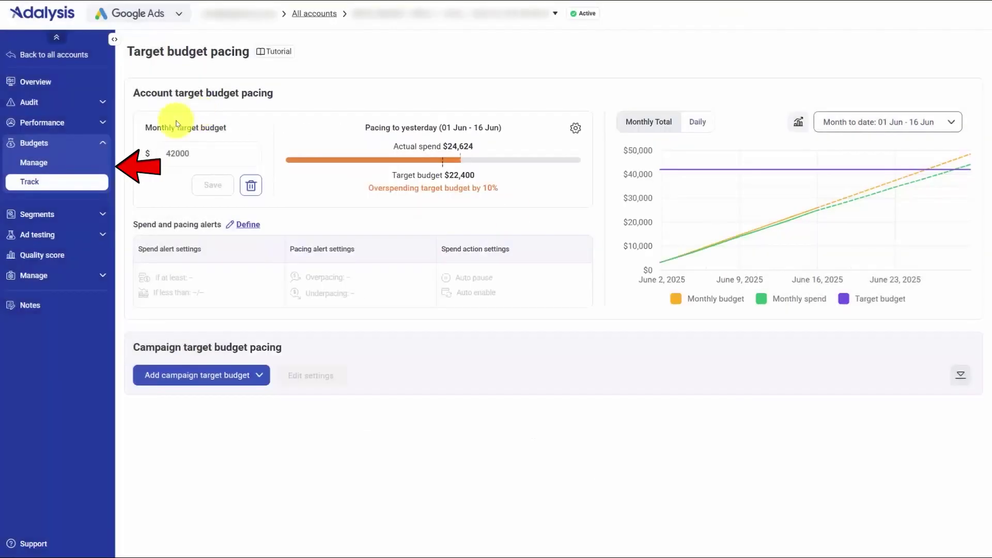
Step: Set a 10000 monthly spend goal split Proportionally and apply the suggested daily budgets
click(41, 163)
click(169, 239)
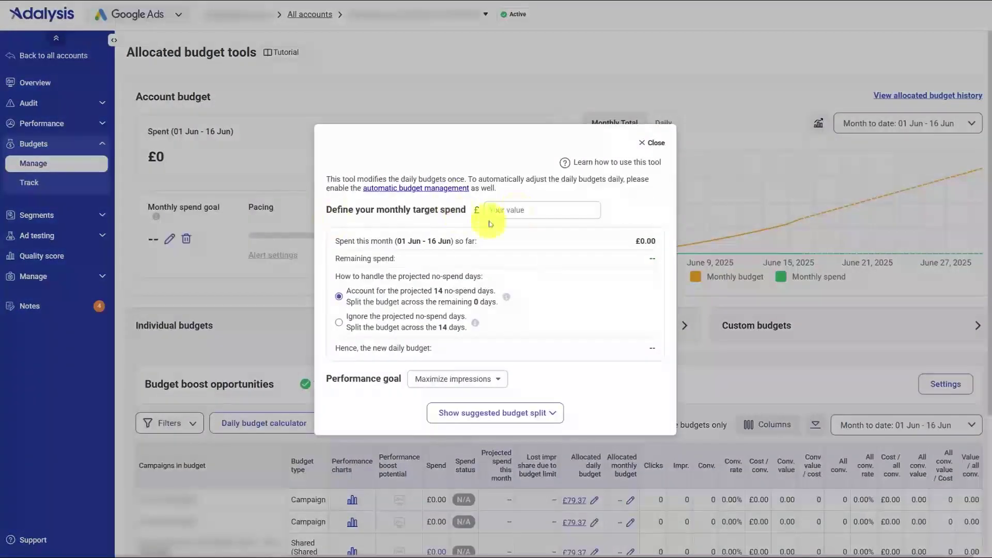
click(514, 209)
text(10000)
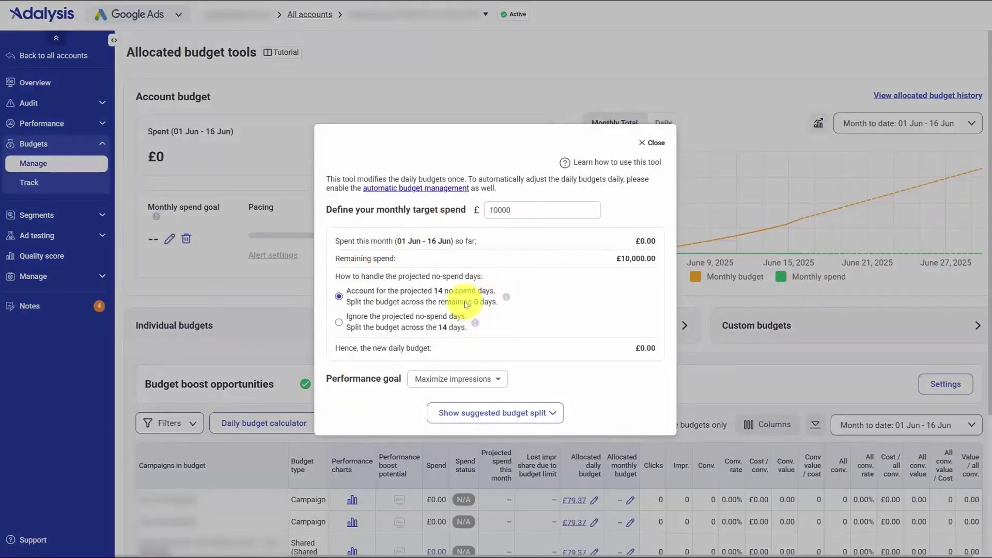
click(449, 379)
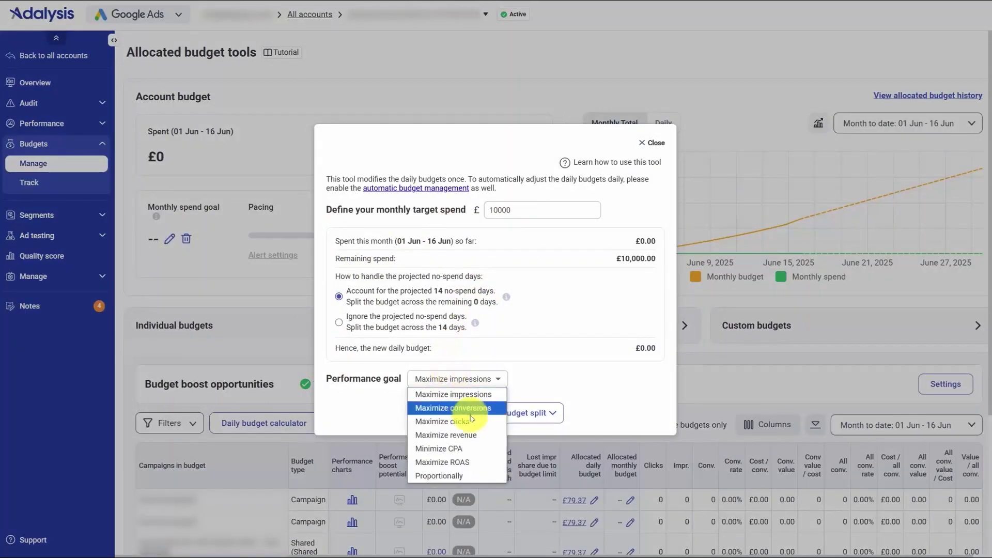
click(455, 474)
click(495, 413)
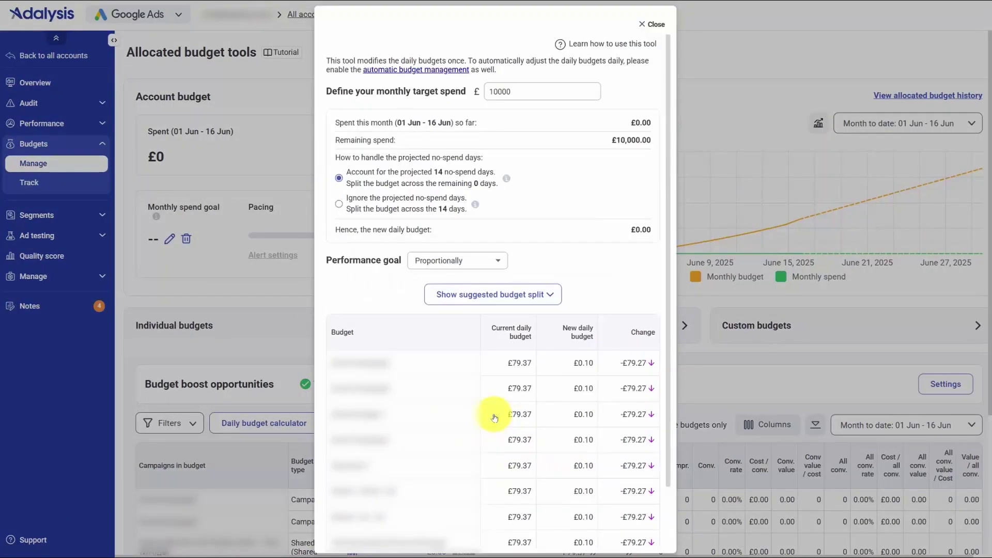
scroll(495, 416, down, 2)
click(345, 528)
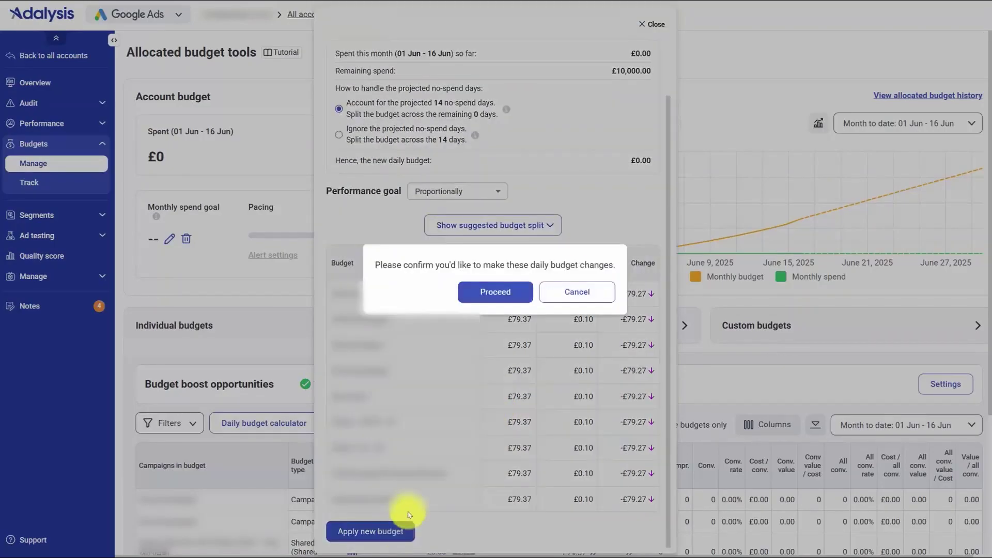
click(480, 291)
Step: Enable automatic budget management and save it
click(410, 242)
click(230, 230)
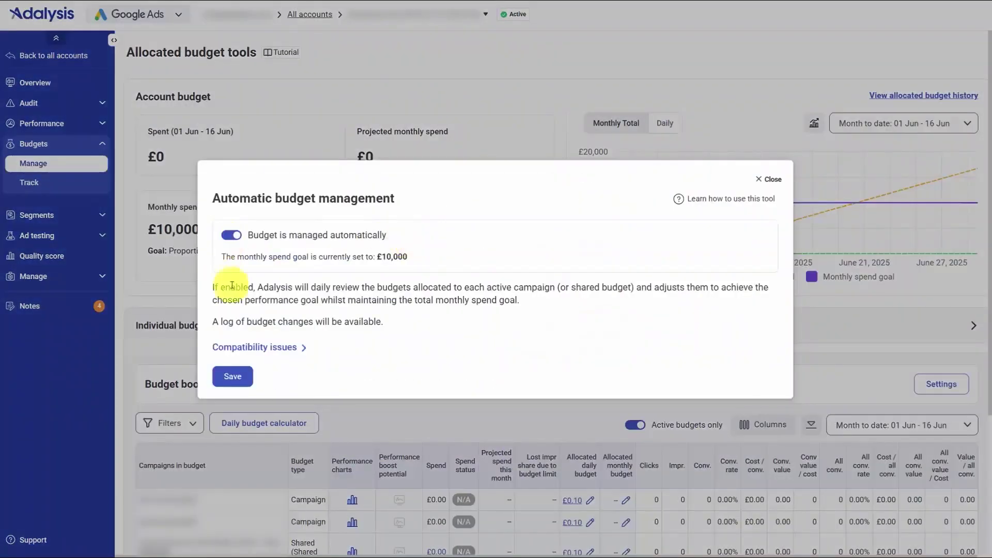
click(228, 375)
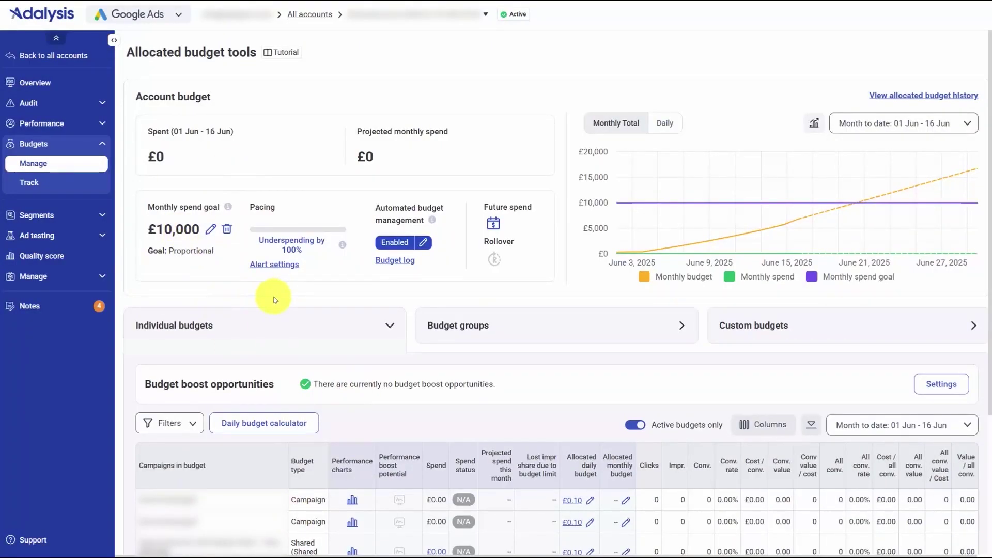
Step: Preview the future monthly spend goals and rollover settings, closing both without changes
click(494, 224)
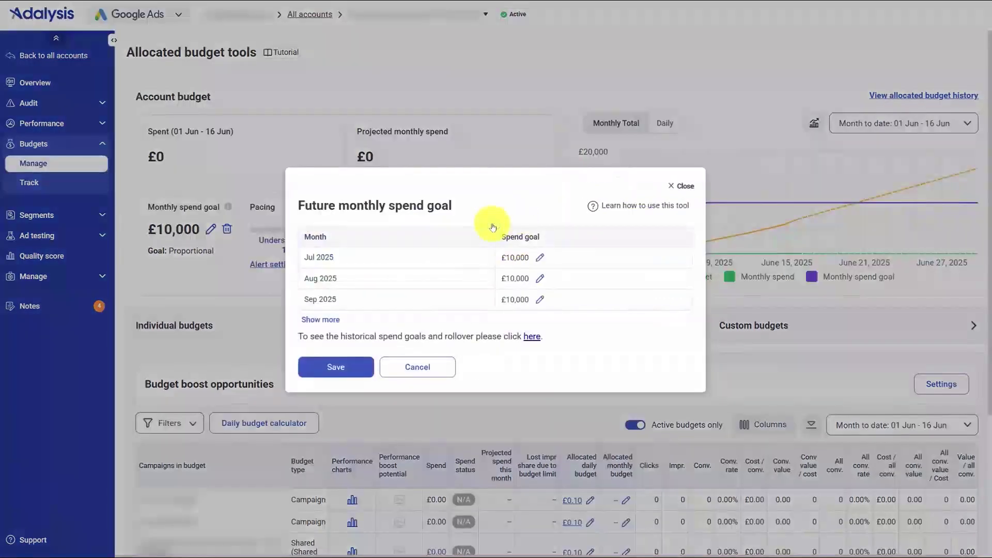
click(508, 139)
click(498, 263)
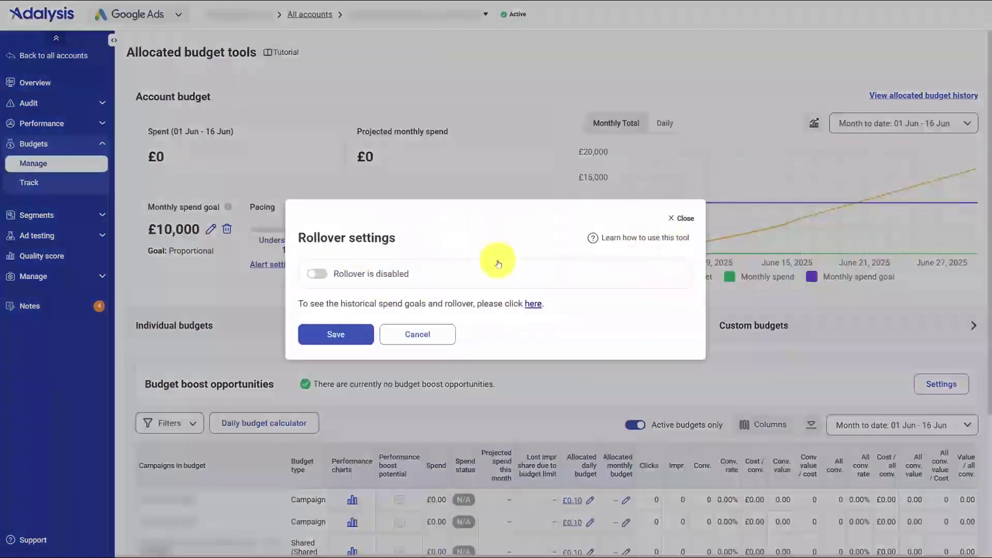
click(317, 274)
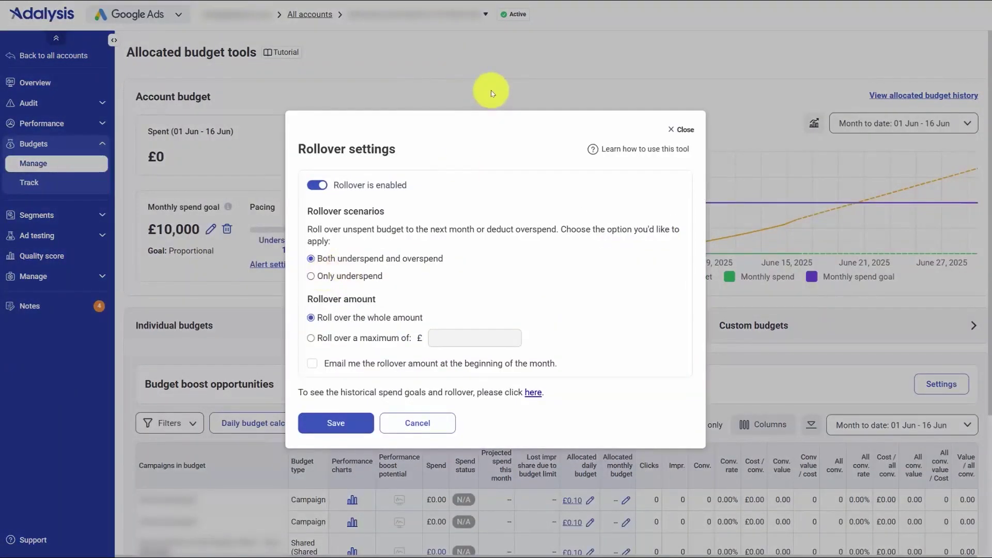
click(492, 93)
Step: Expand Budget groups, begin a new budget group, and cancel it
scroll(465, 151, down, 2)
click(455, 219)
scroll(478, 235, up, 2)
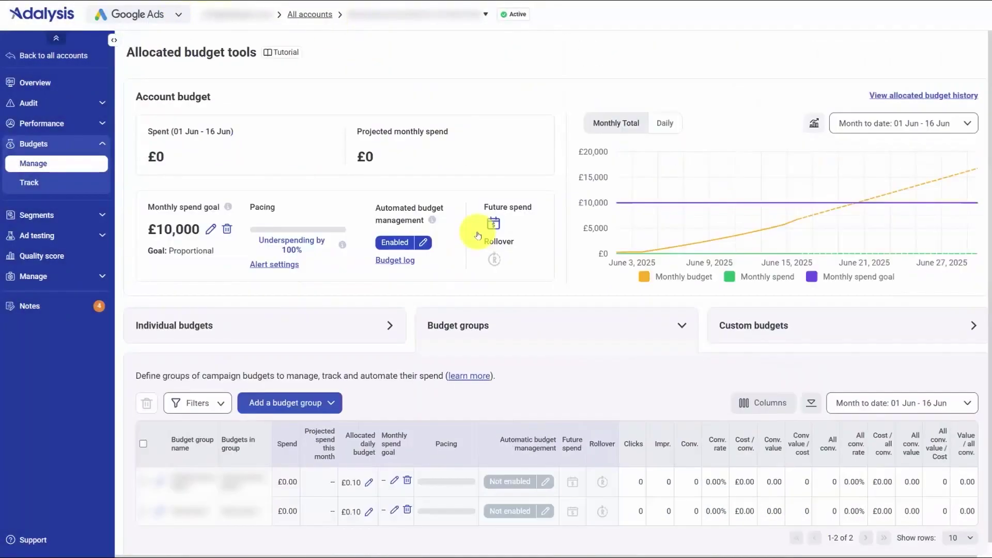
click(282, 409)
click(271, 425)
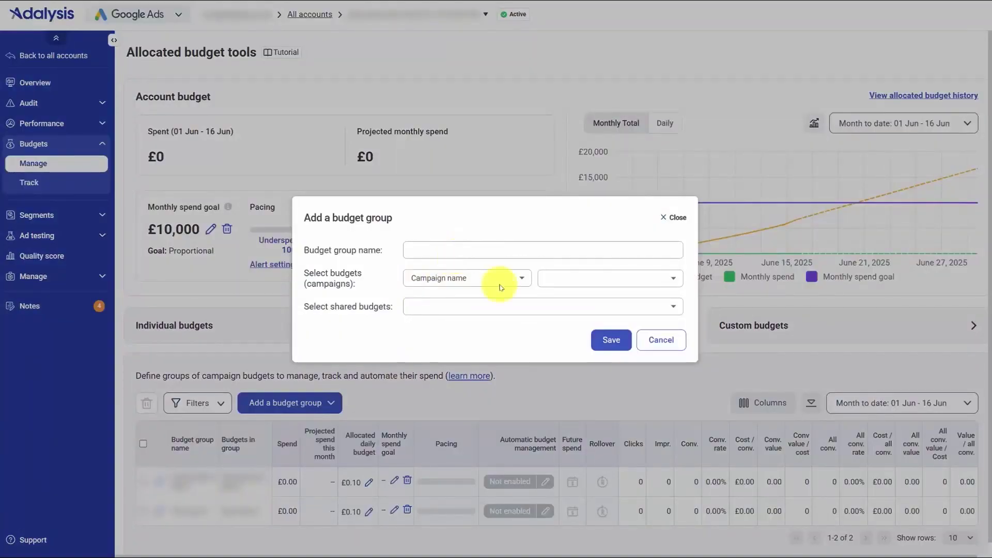
click(663, 340)
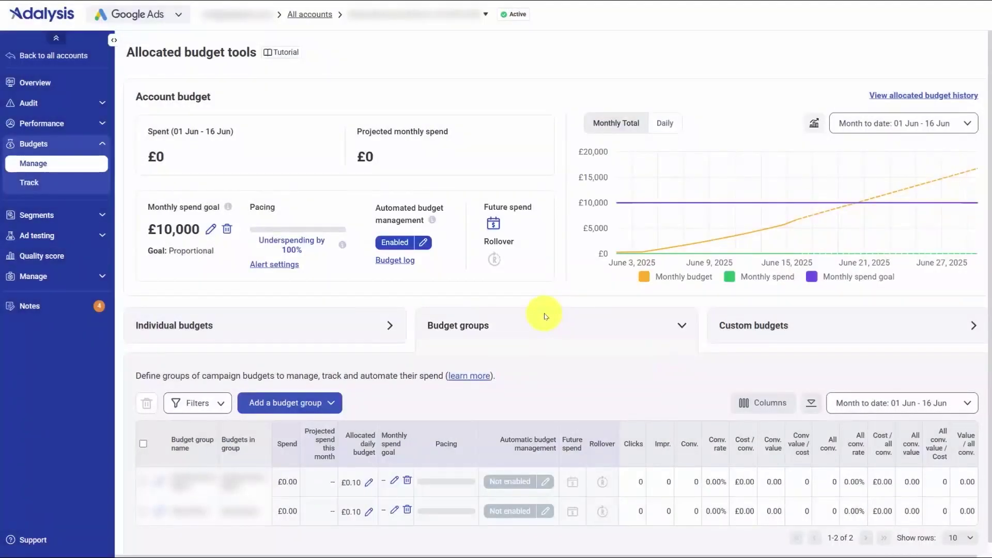
Step: Draft a custom budget scheduled 24-Jun-25 to 25-Jun-25, then discard it
click(731, 325)
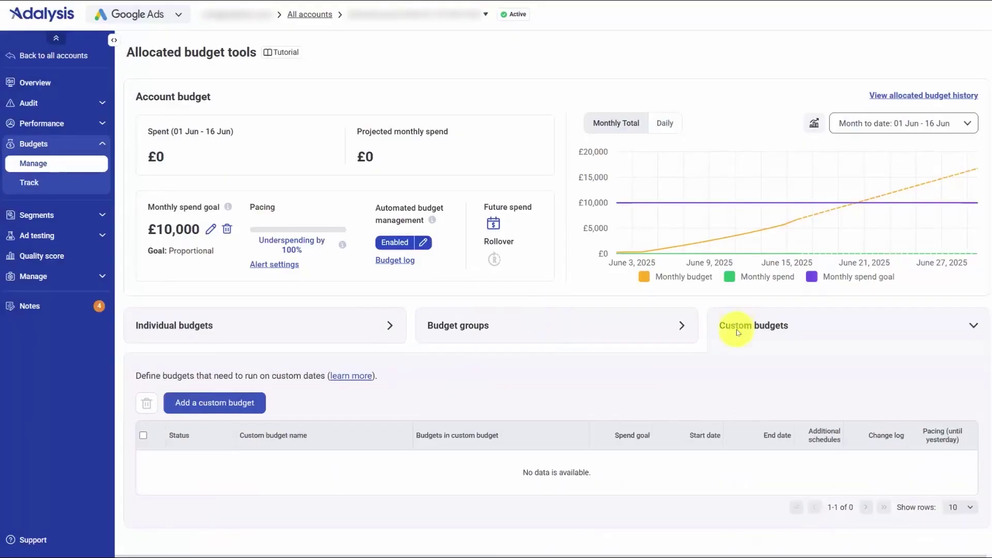
click(195, 403)
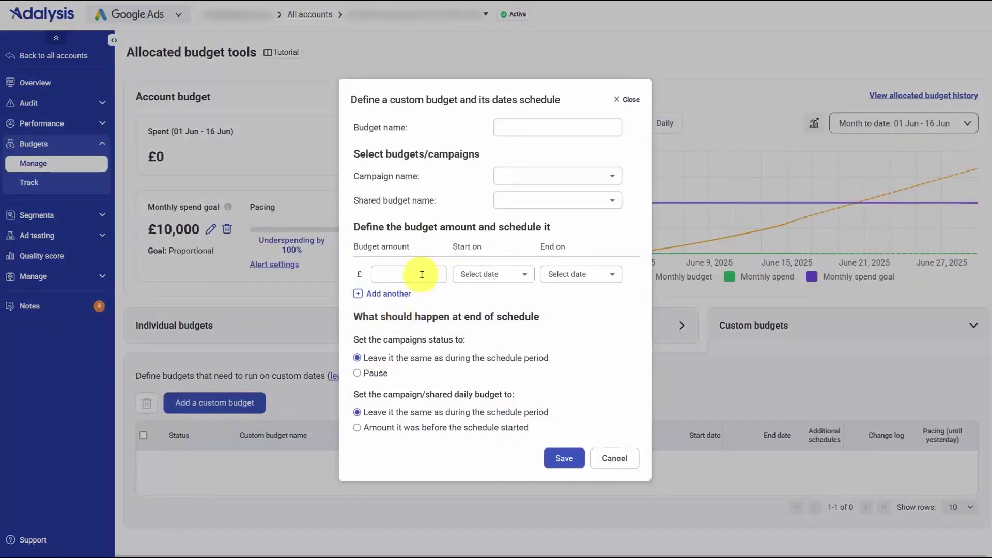
click(486, 275)
click(492, 374)
click(573, 283)
click(597, 371)
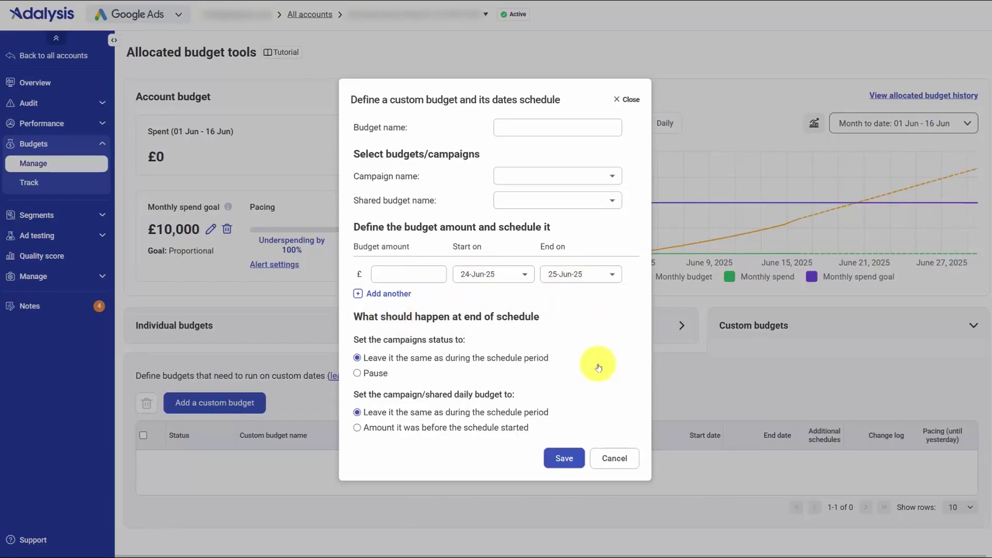
click(615, 458)
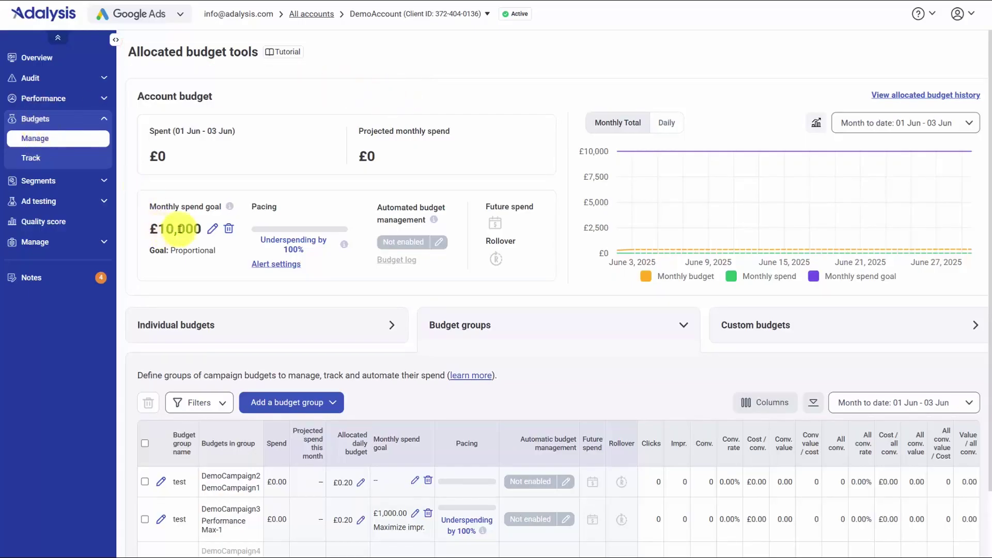
Step: Reopen the £10,000 spend goal, keep Proportionally, review the suggested budget split, and close it
click(213, 229)
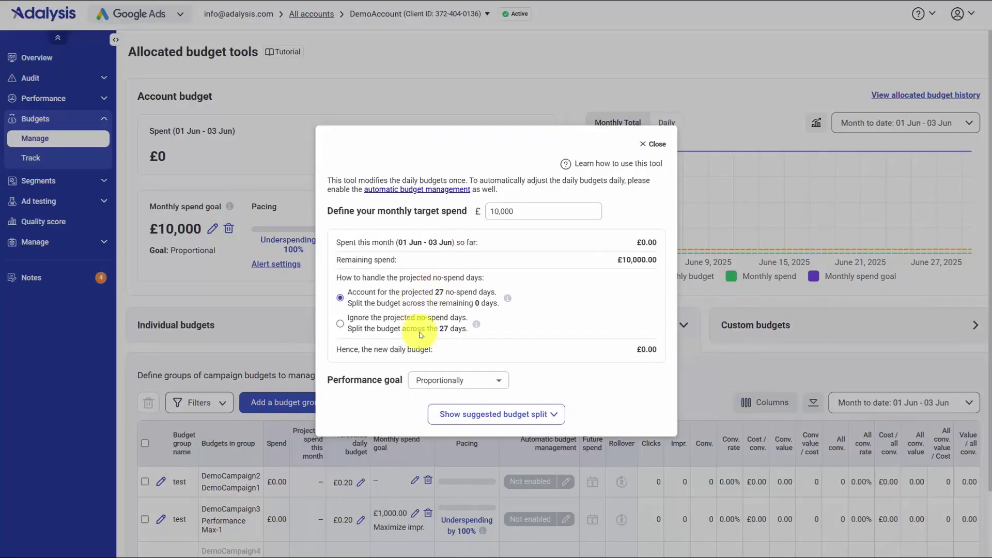
click(442, 382)
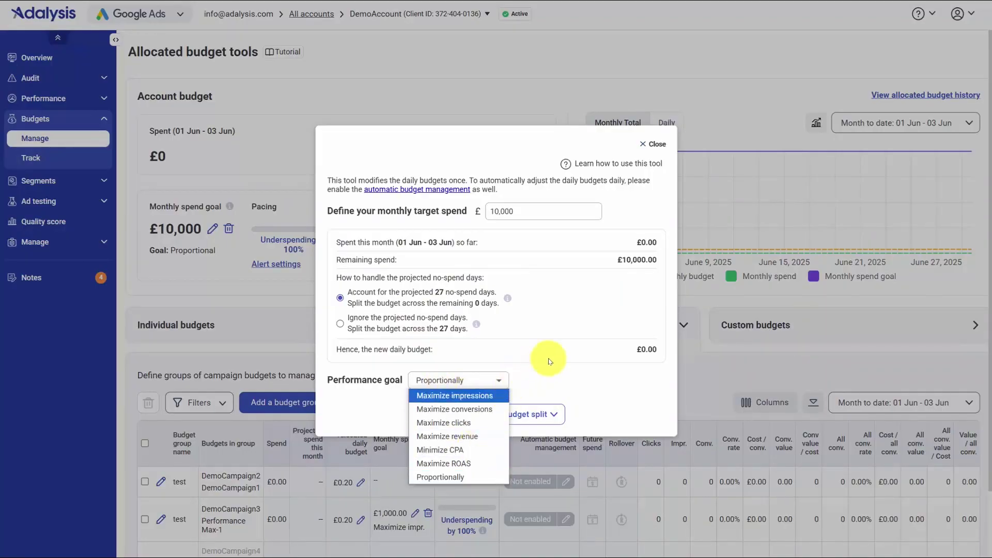
click(522, 357)
click(504, 413)
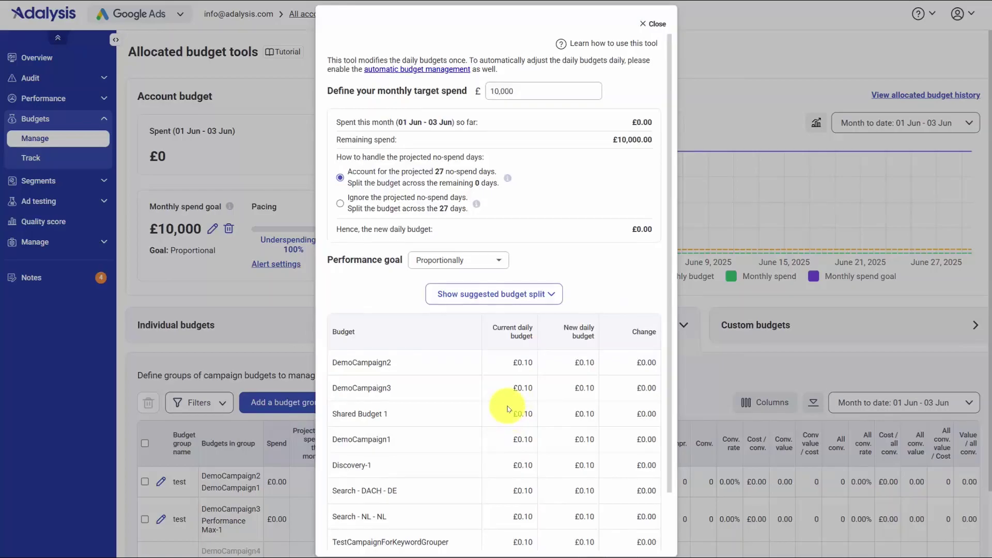
scroll(508, 407, down, 1)
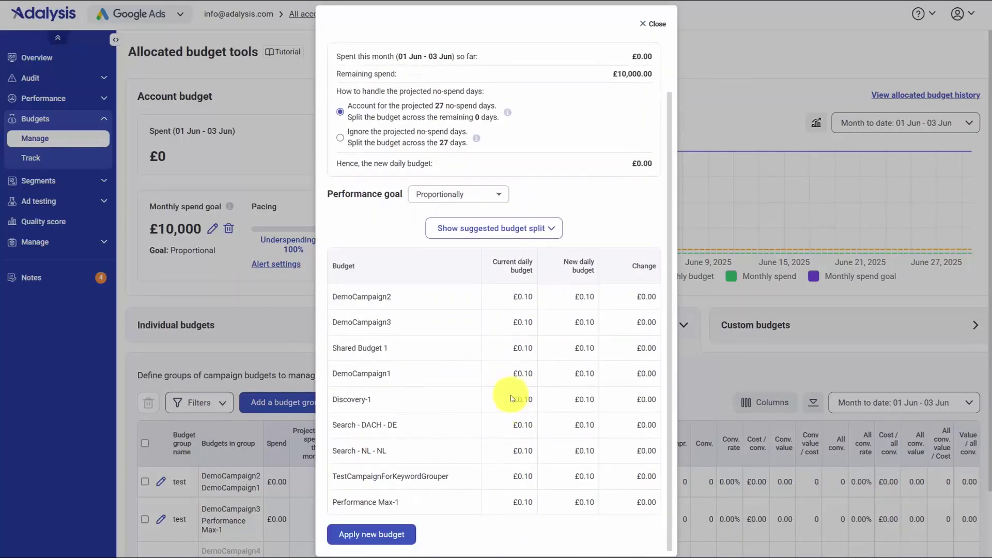
click(447, 199)
click(365, 217)
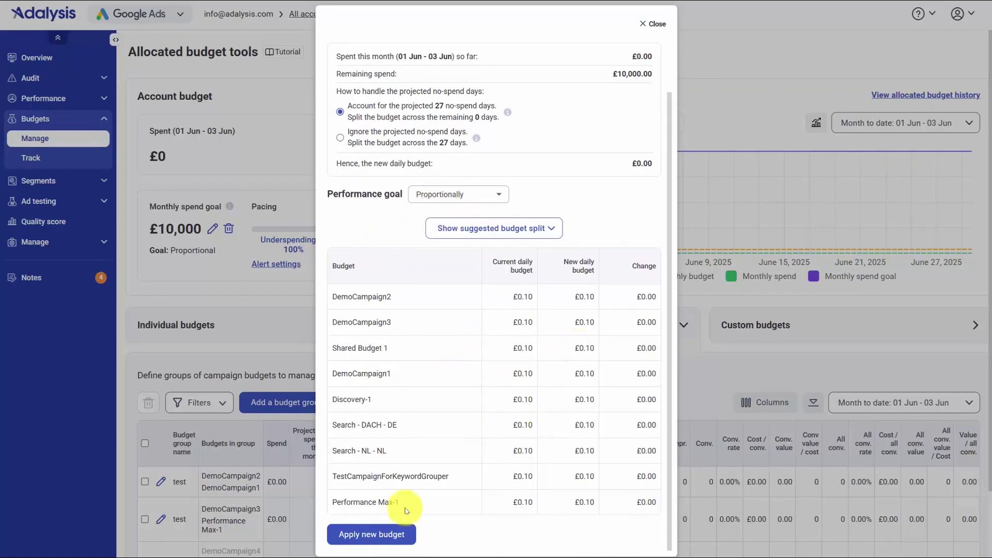
click(372, 535)
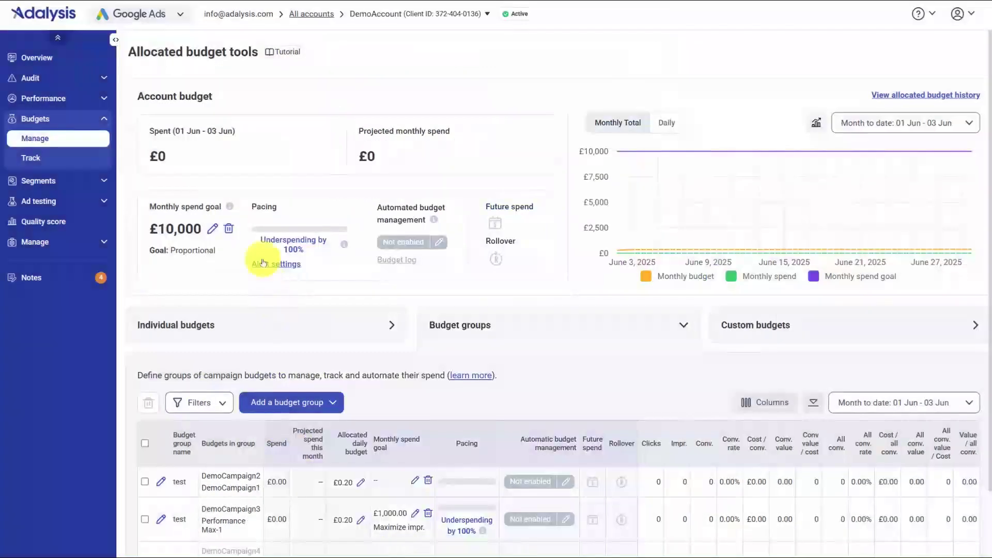
Step: Turn automatic budget management on and save it
click(399, 245)
click(230, 235)
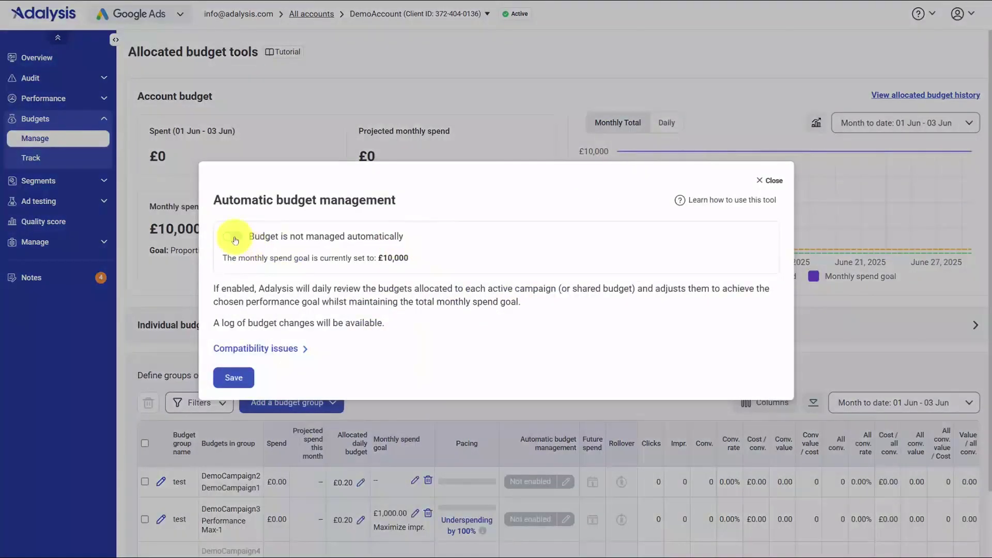
click(235, 376)
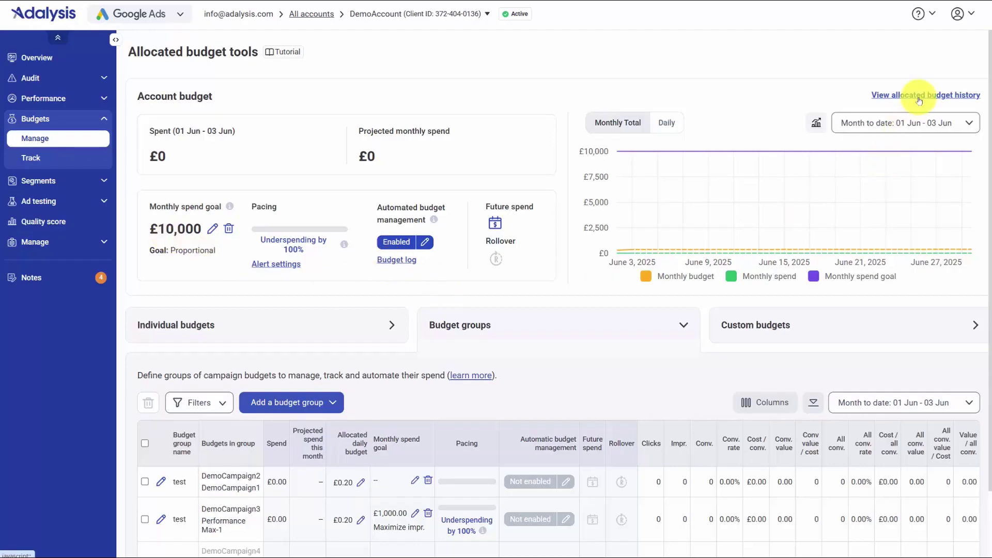
Step: Enter future spend goals of 125000 for Aug 2025 and 500 for Sep 2025, then cancel the planner
click(495, 223)
click(541, 280)
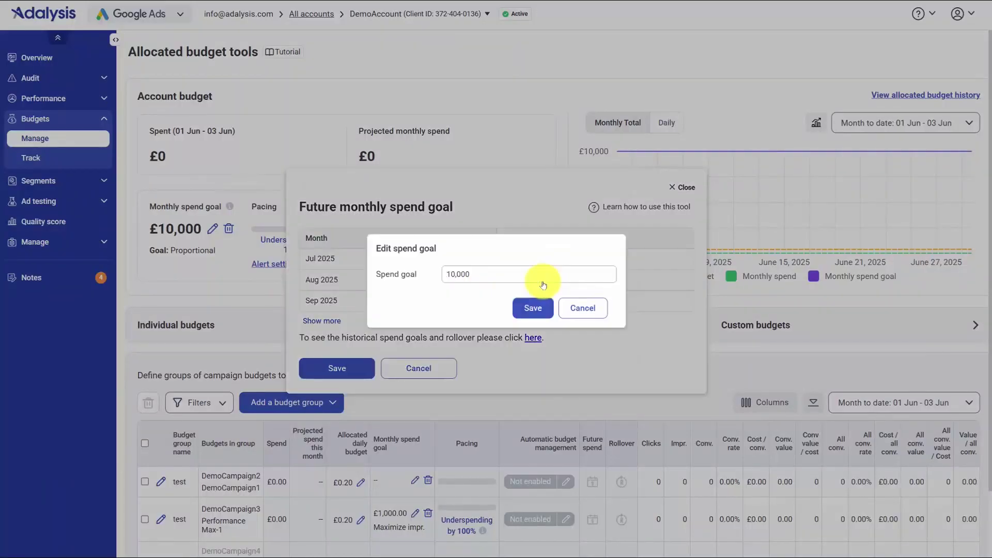
text(125000)
click(522, 309)
click(541, 300)
double_click(541, 270)
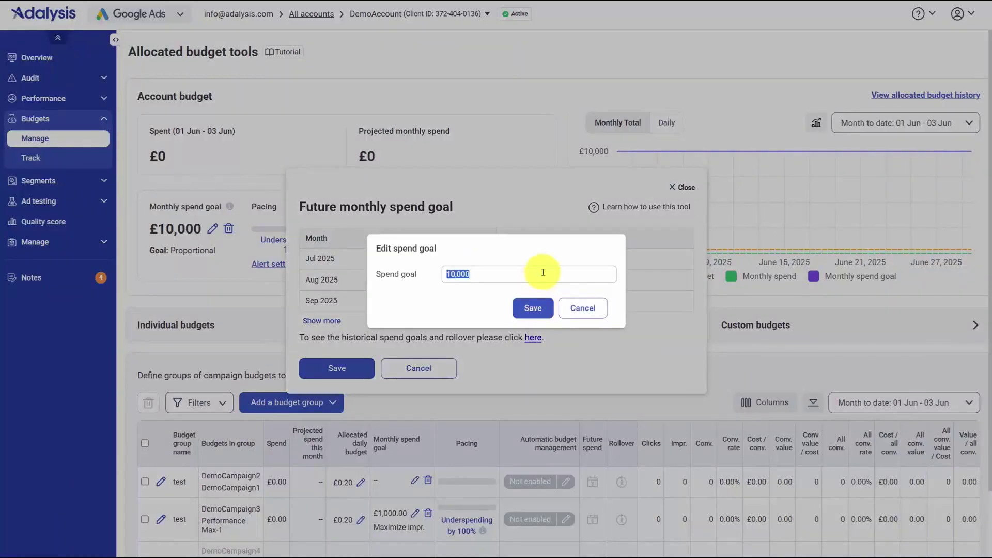
text(500)
click(527, 308)
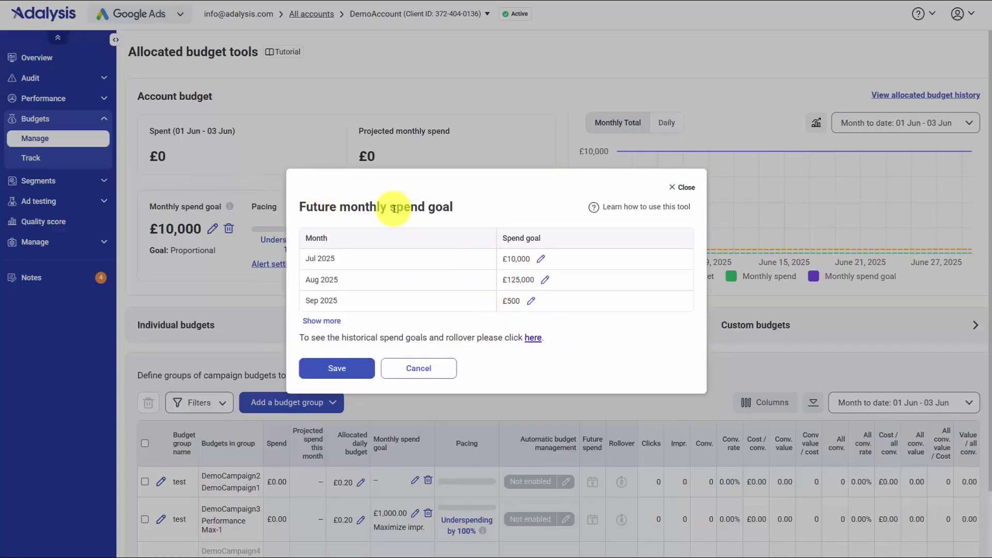
click(420, 369)
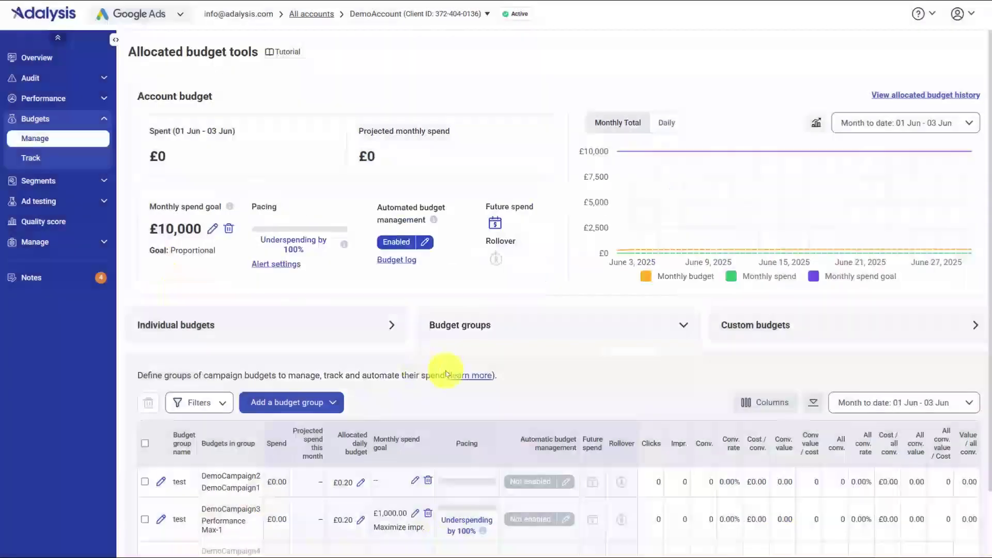
click(499, 258)
click(321, 276)
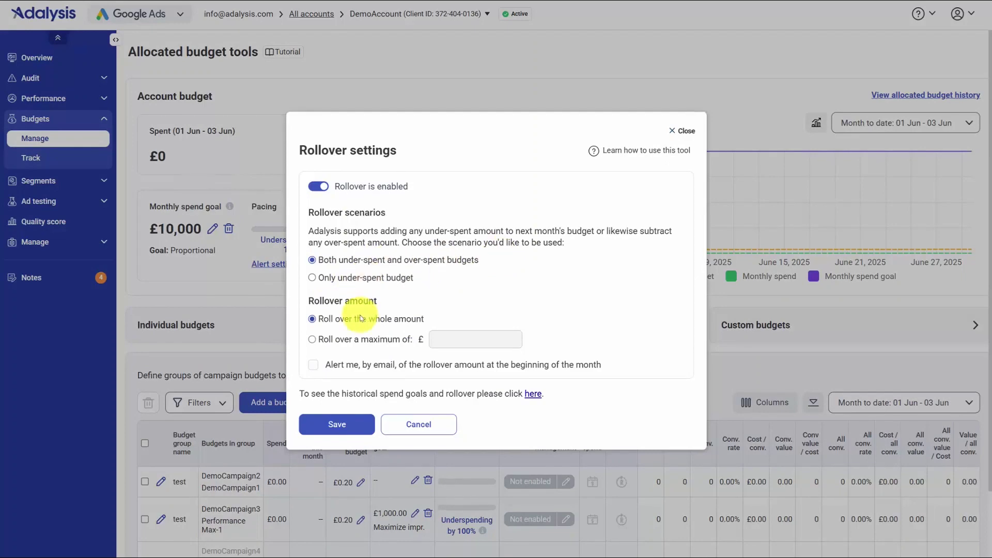
click(409, 424)
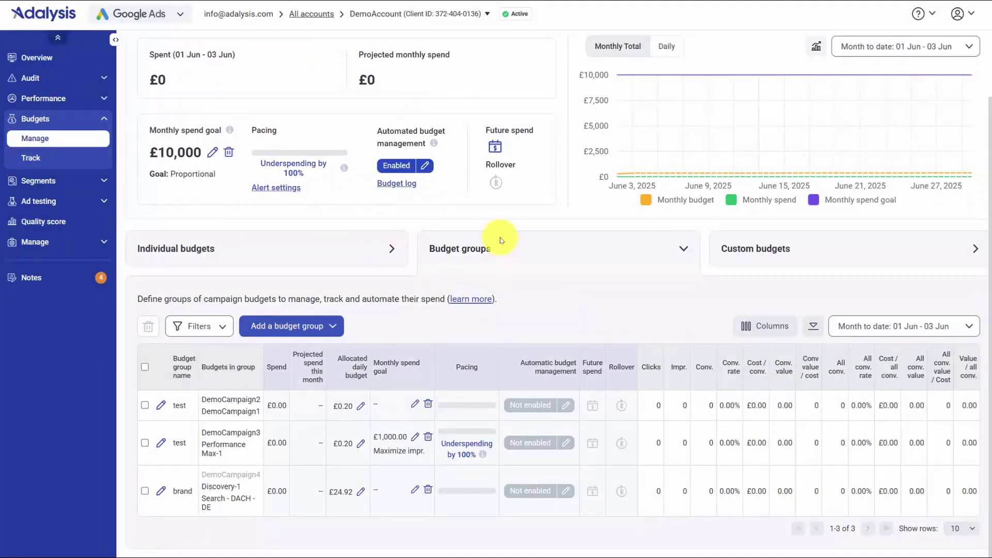
click(329, 326)
click(313, 347)
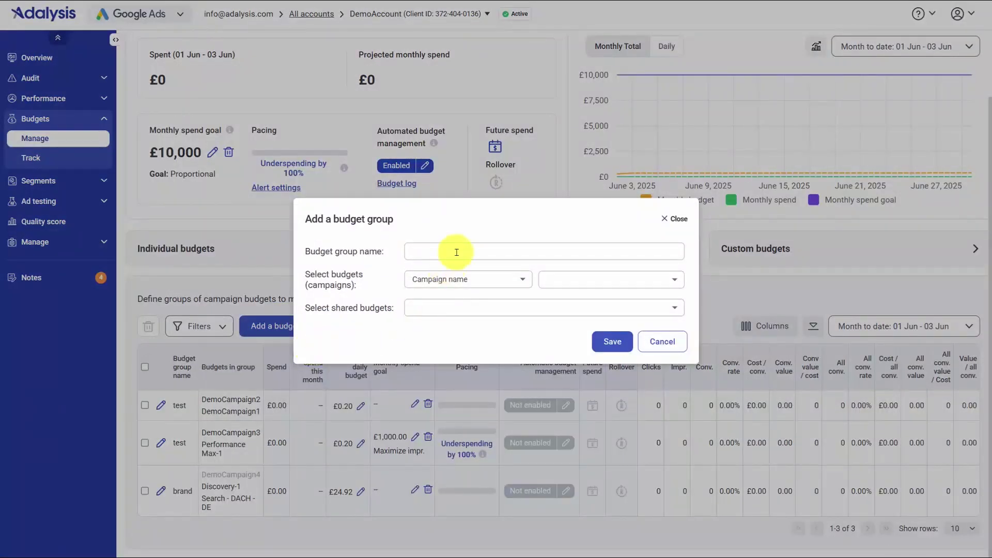
click(451, 280)
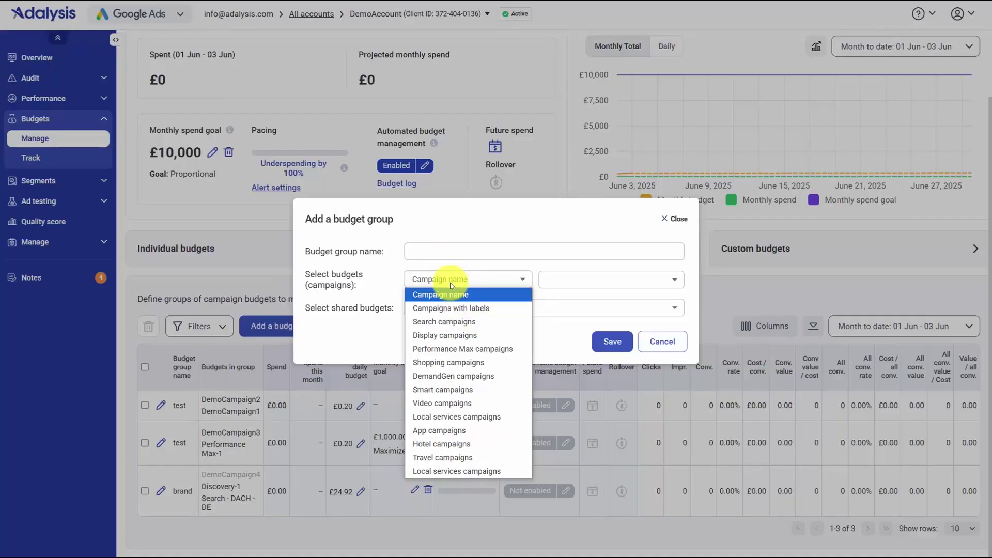
click(453, 364)
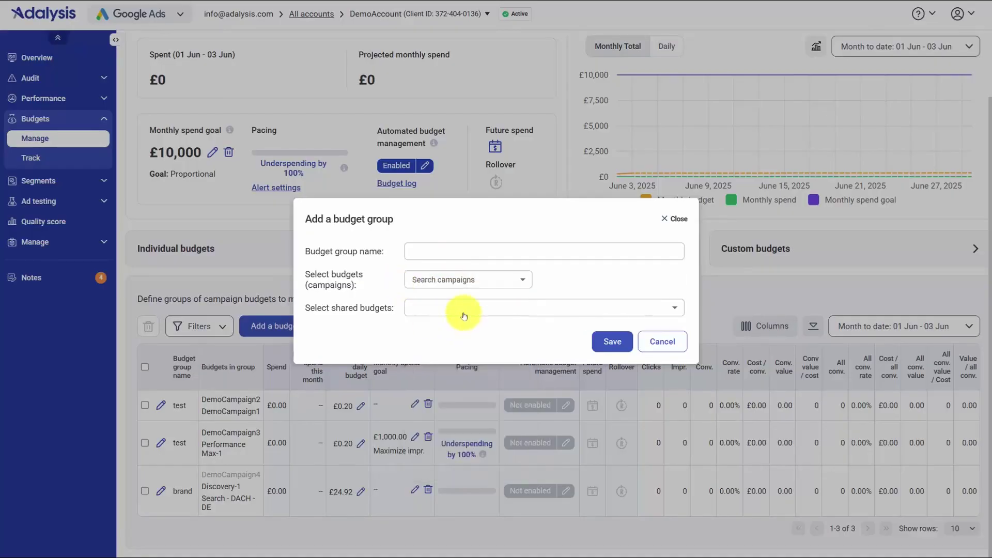
click(463, 315)
click(355, 312)
click(658, 345)
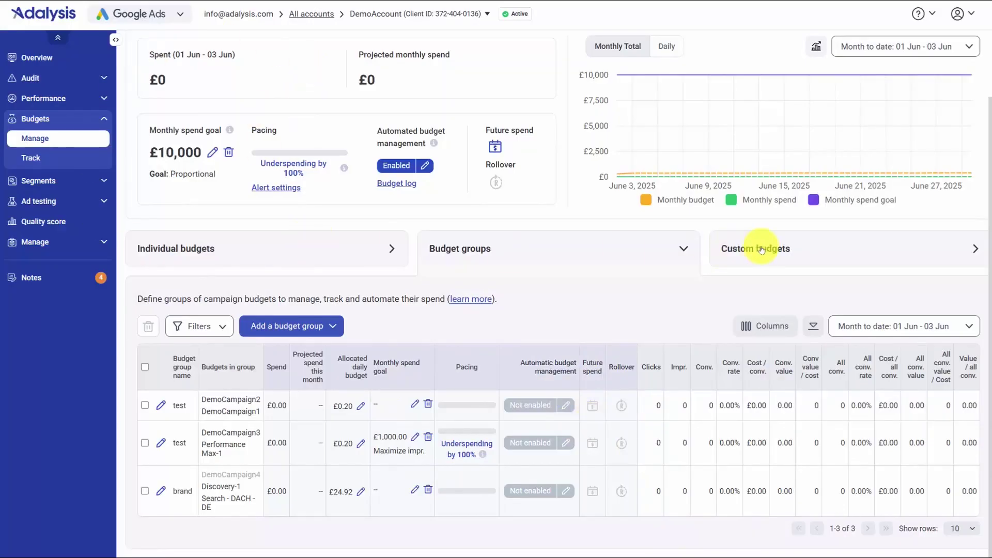
click(744, 248)
Step: Draft a custom budget from 10-Jun-25 to 25-Jun-25 with a second schedule row, then discard it
click(222, 403)
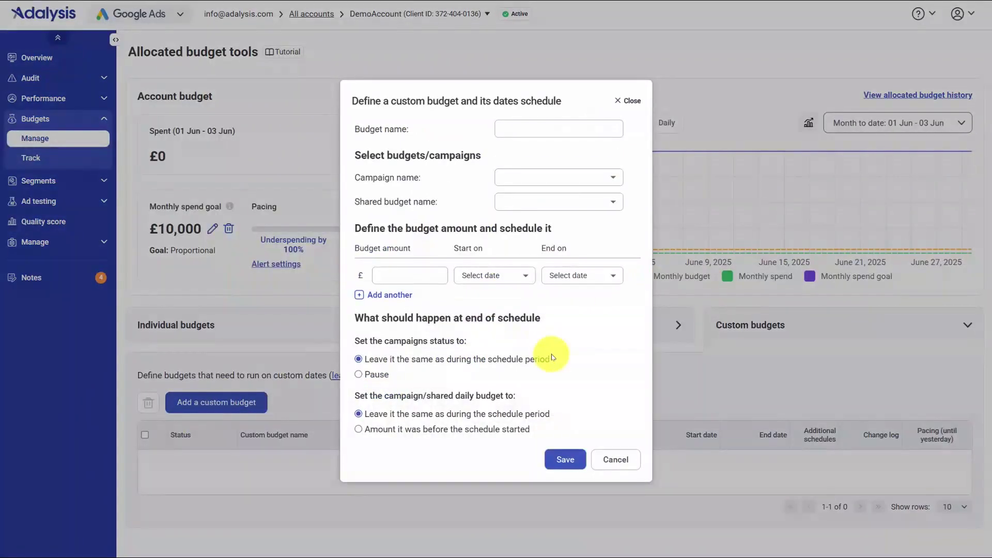
click(518, 182)
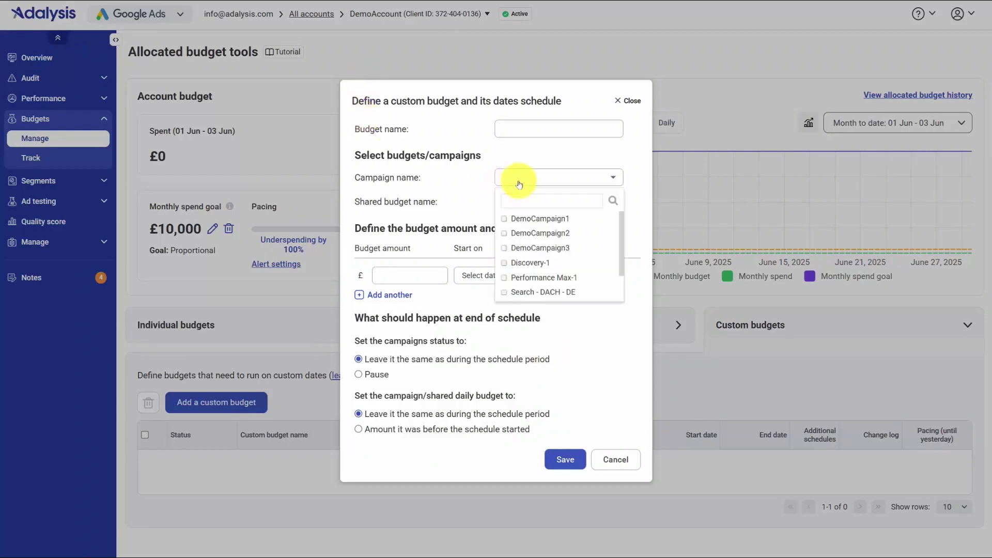
click(519, 182)
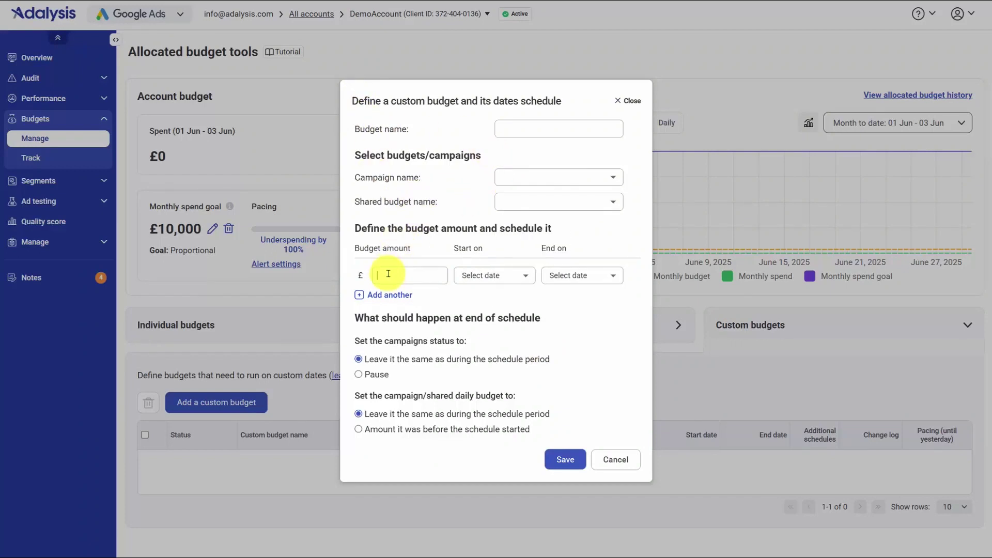
click(494, 275)
click(492, 331)
click(582, 275)
click(598, 362)
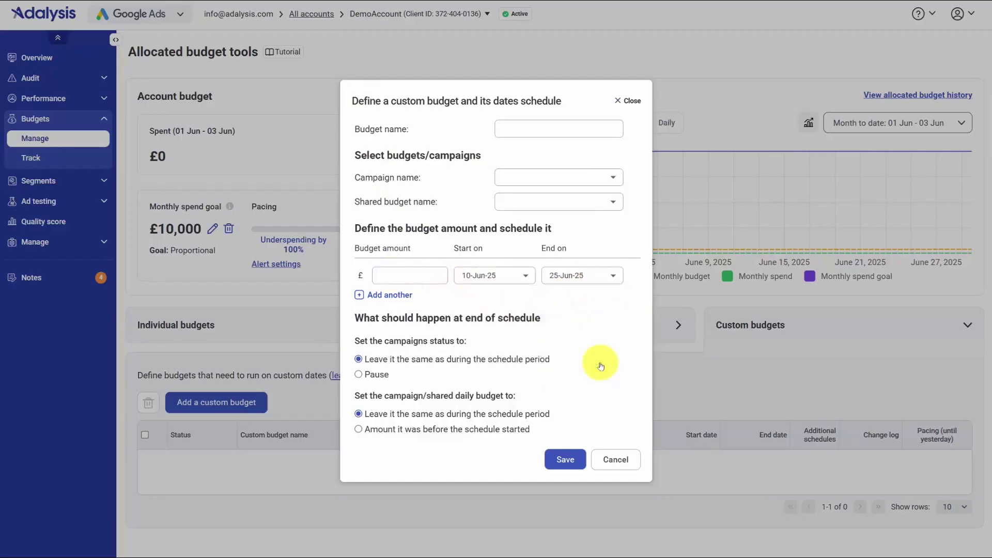
click(391, 295)
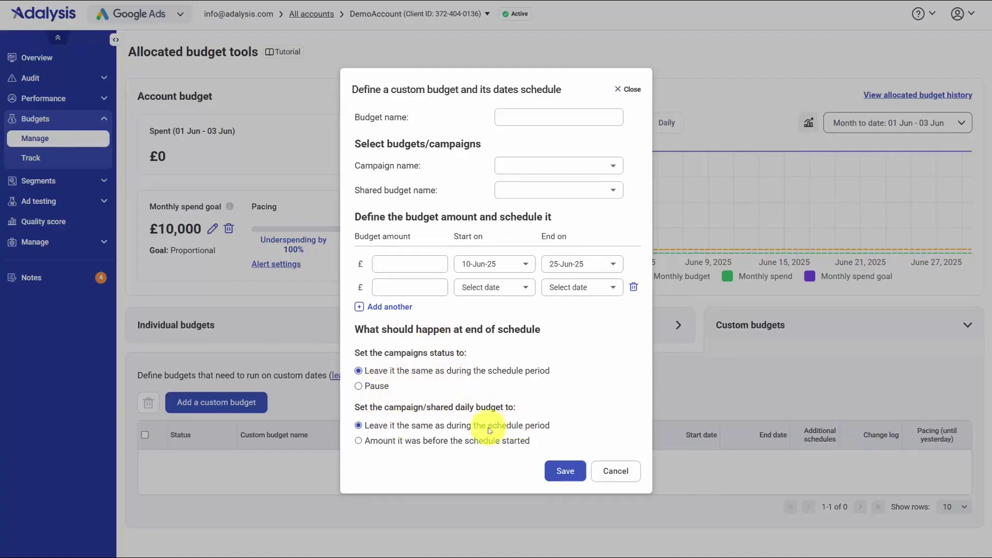
click(616, 471)
Step: Browse Individual budgets and Budget groups, then preview the German Translations CSV in Excel
click(314, 339)
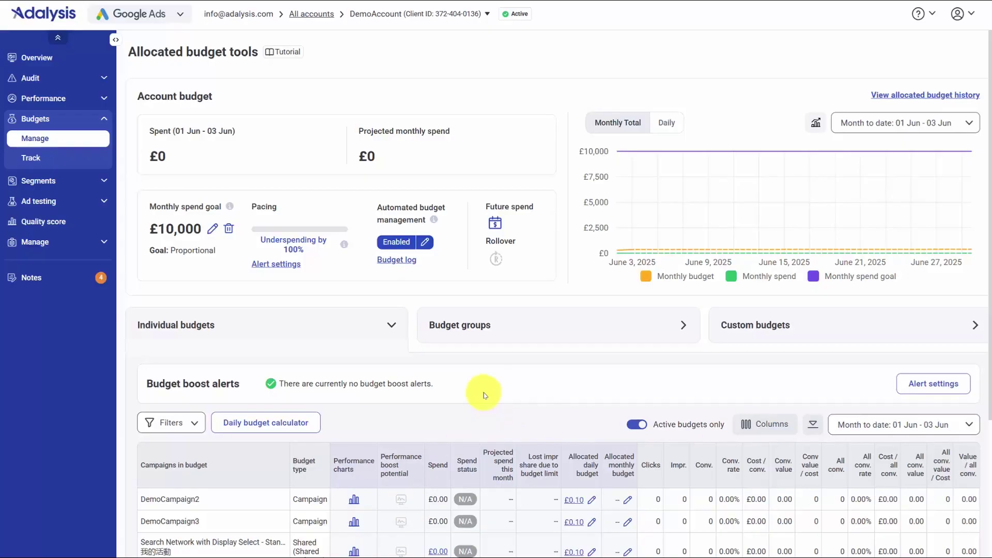
click(514, 335)
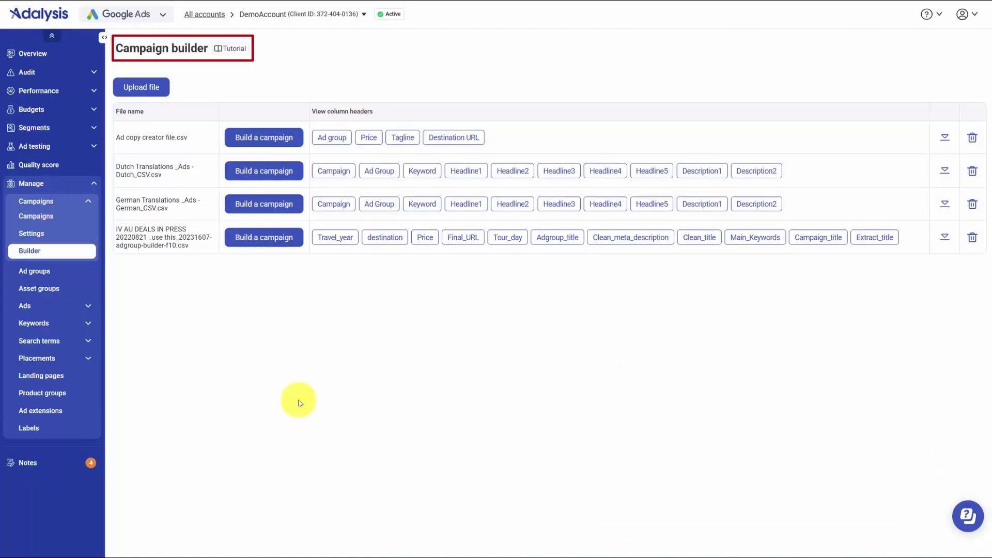
click(201, 554)
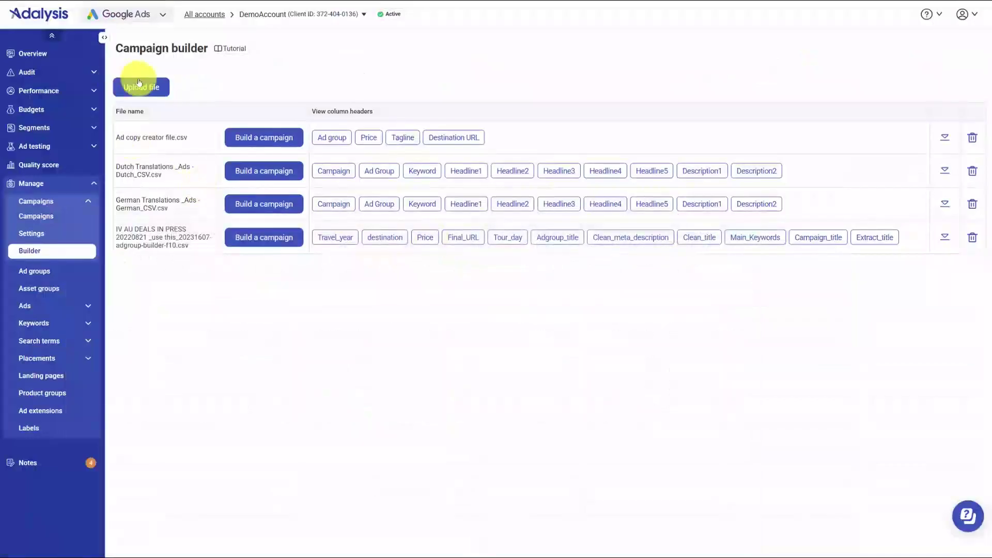
mouse_move(139, 82)
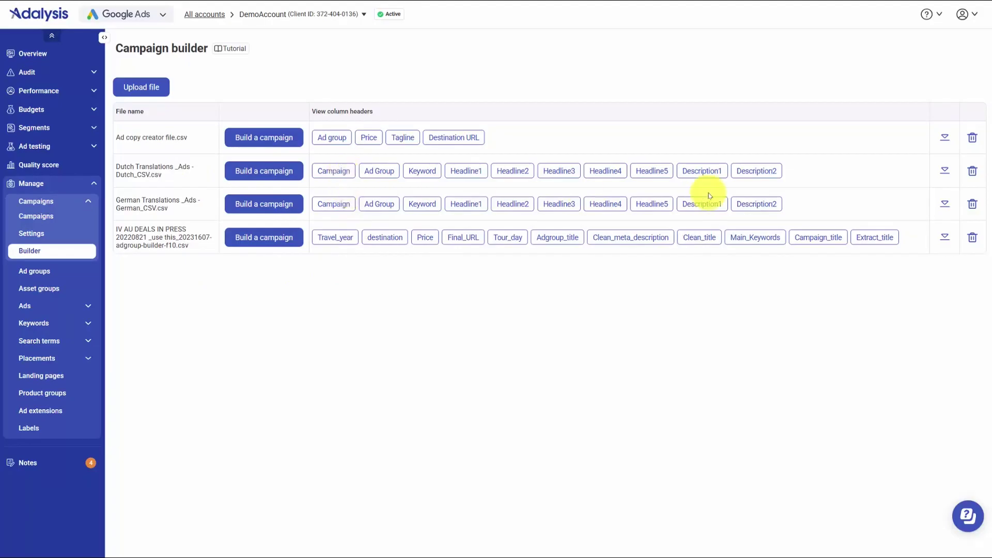
Step: Build from German Translations with 'Campaign names are not in the file', choose DemoCampaign1, and proceed
click(273, 204)
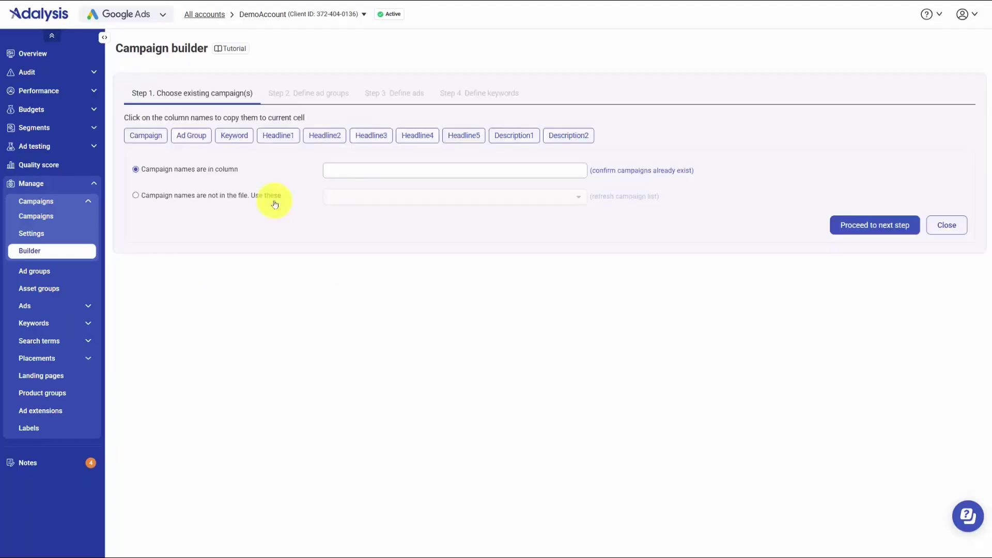
click(336, 171)
click(154, 141)
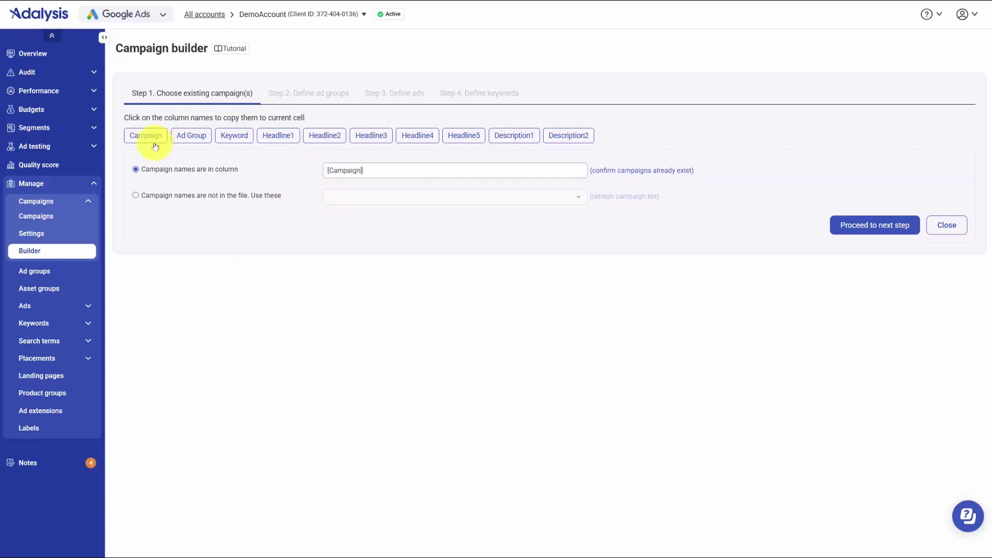
click(224, 195)
click(394, 196)
click(383, 247)
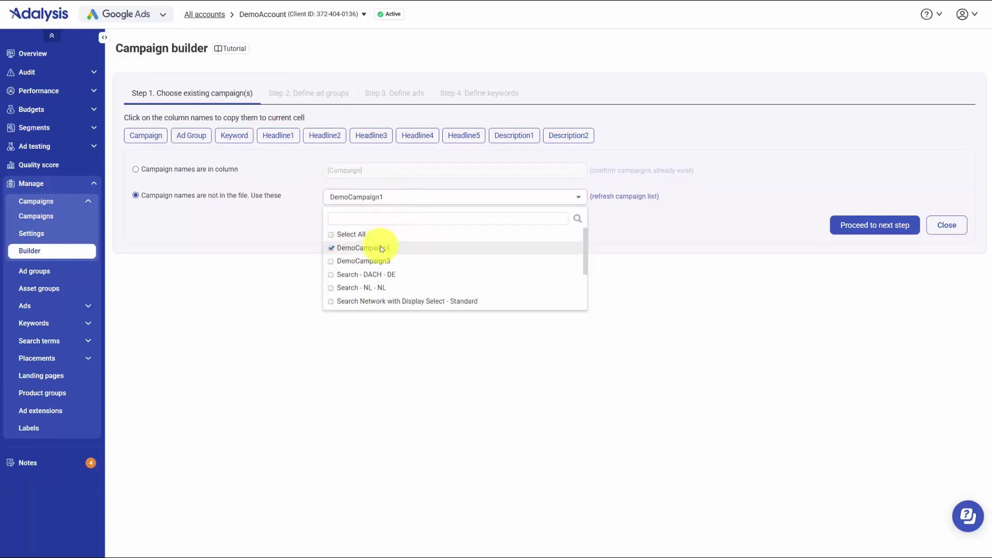
click(560, 383)
click(861, 223)
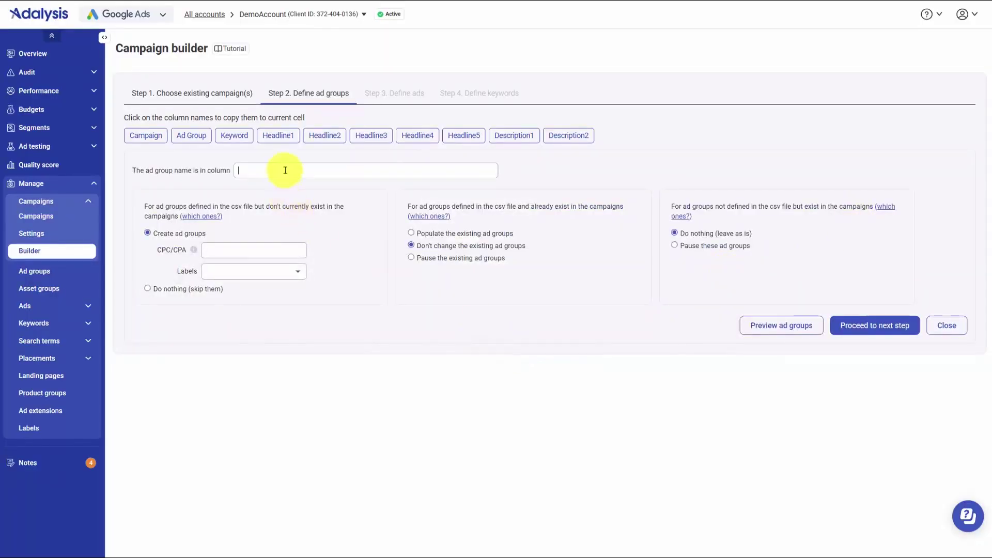
Step: Take ad group names from the Ad Group column and skip ad groups that don't exist yet
click(191, 135)
drag(172, 207, 262, 210)
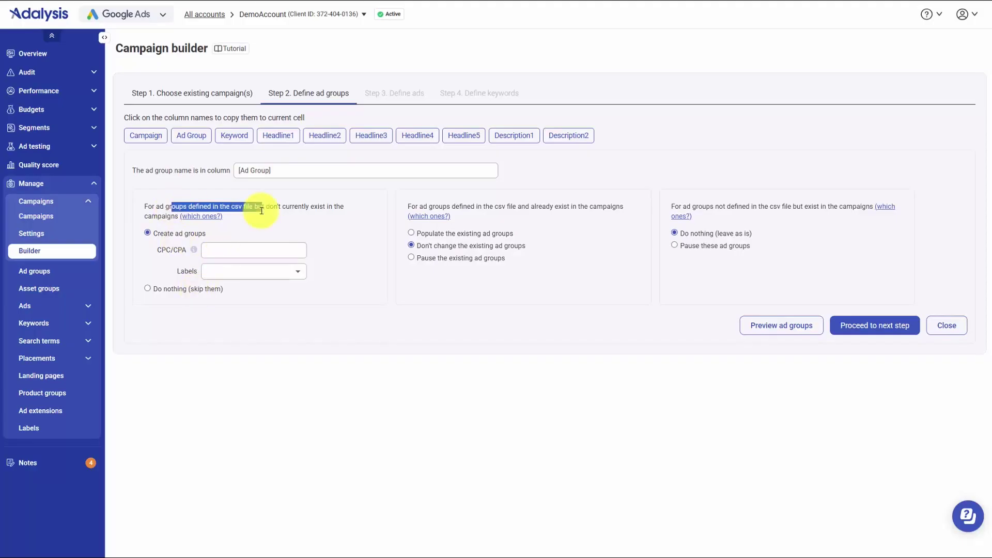
click(148, 289)
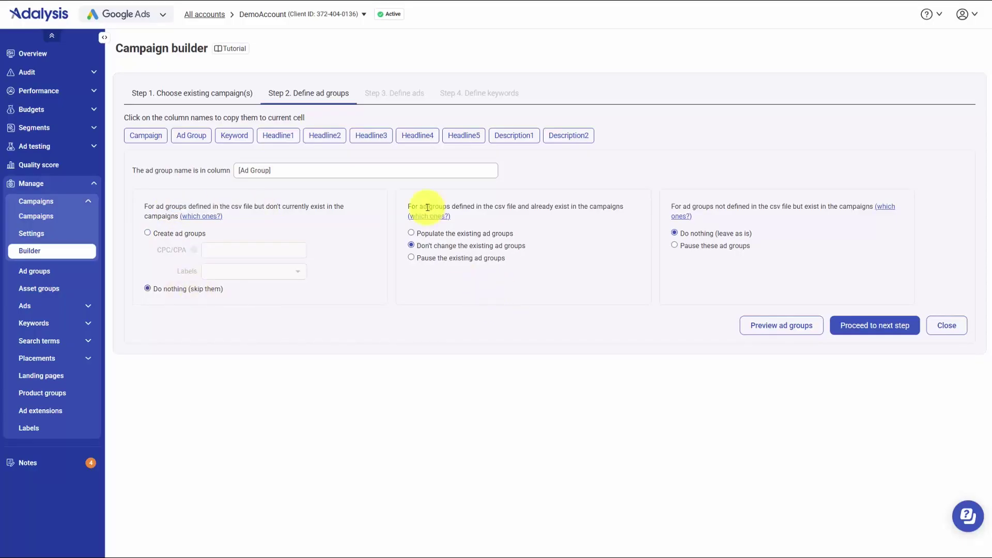
Step: Pause existing ad groups, leave ad groups missing from the file unchanged, and continue to ads
drag(428, 207, 578, 203)
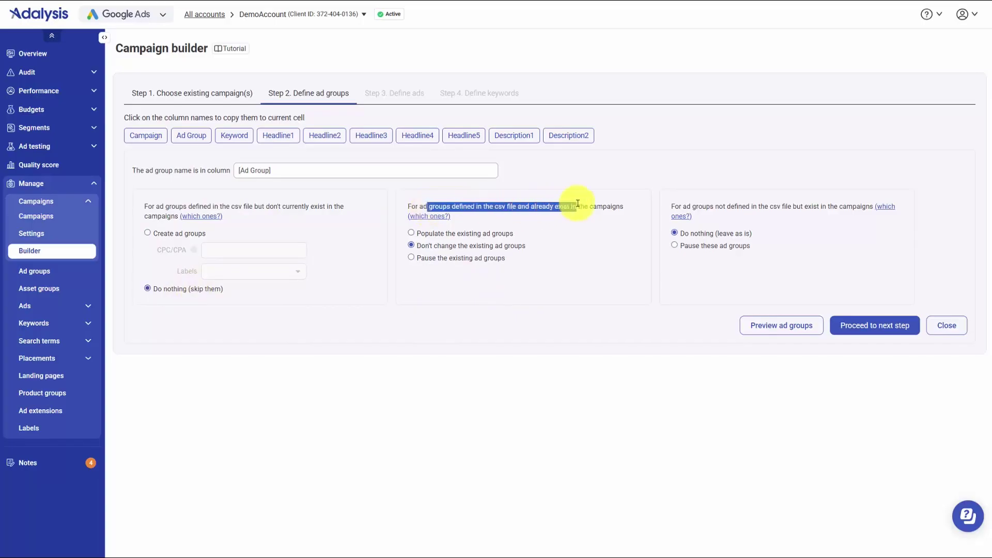
click(483, 236)
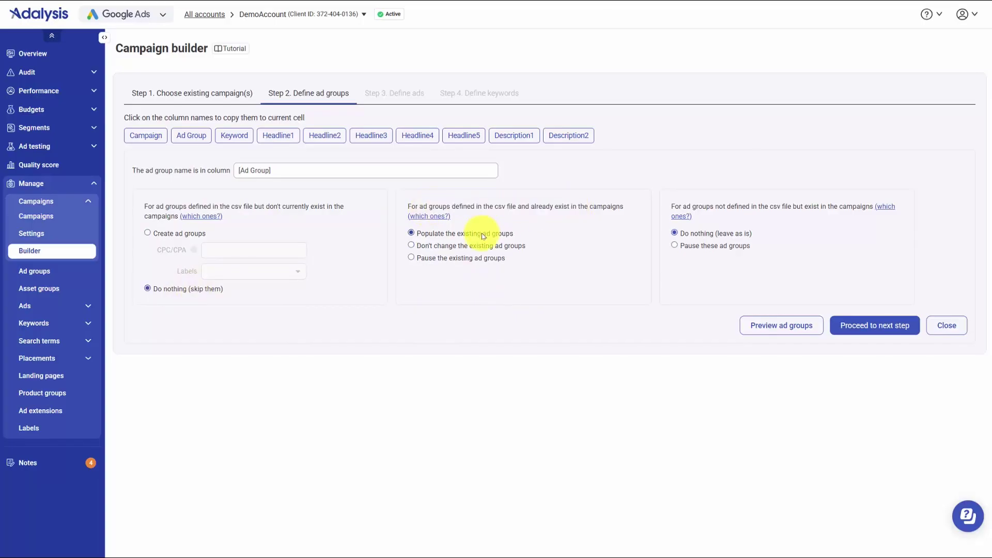
click(471, 258)
drag(707, 206, 811, 207)
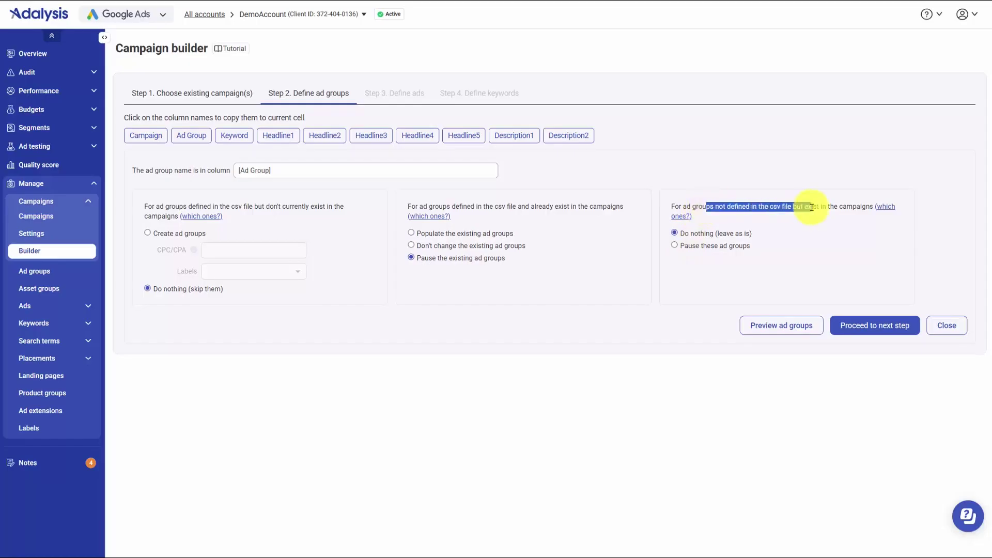
click(693, 246)
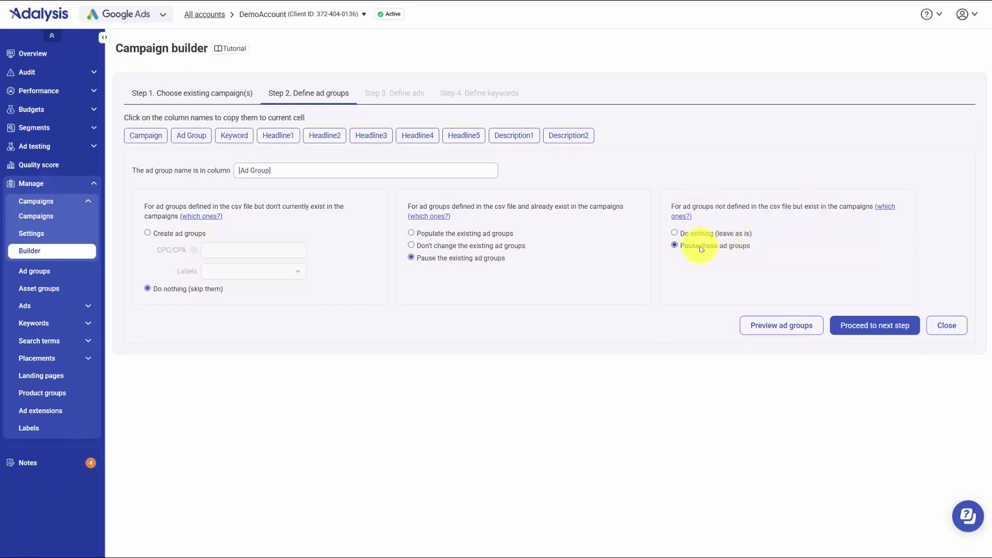
click(708, 234)
click(891, 331)
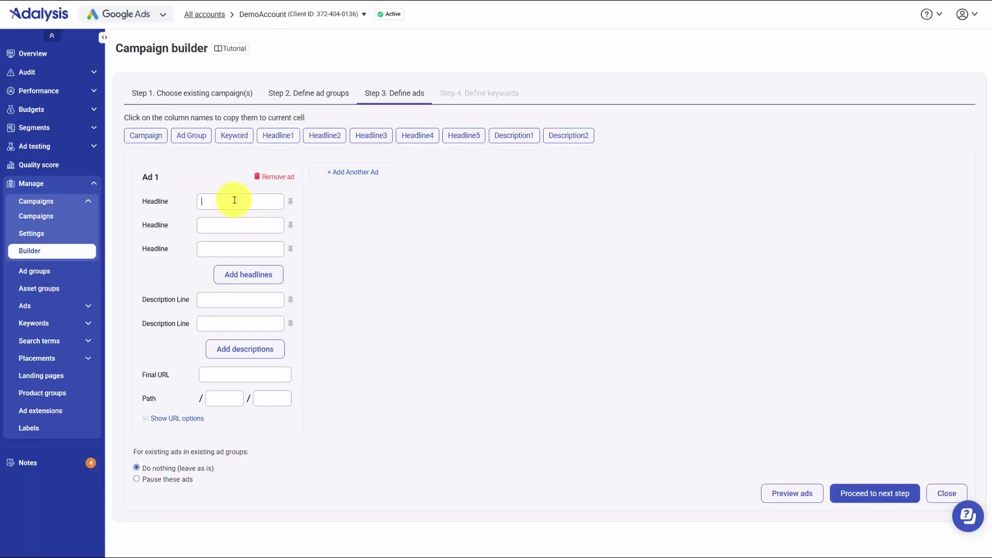
Step: Fill Ad 1's three headlines and two descriptions from the Headline and Description columns
click(277, 135)
key(Tab)
click(325, 135)
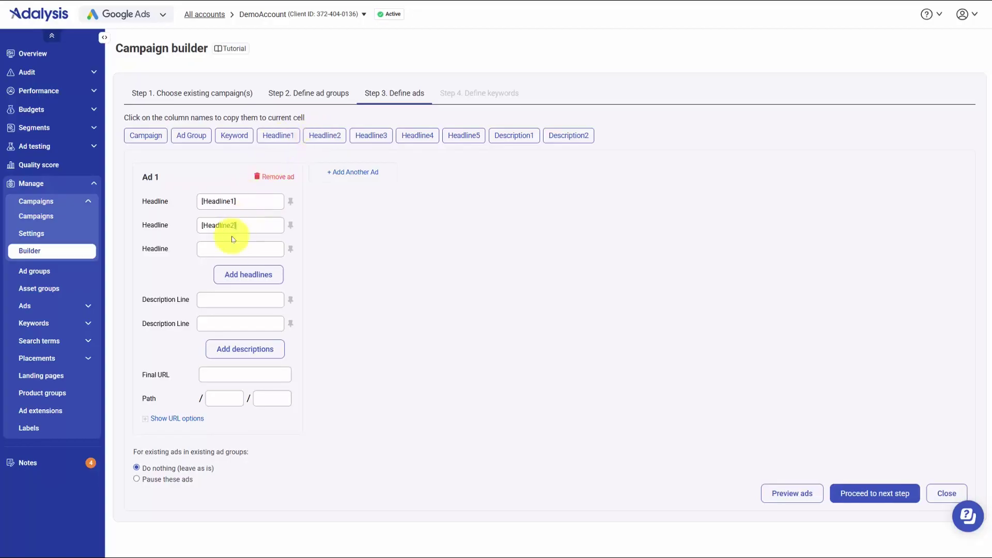
key(Tab)
click(371, 135)
click(226, 298)
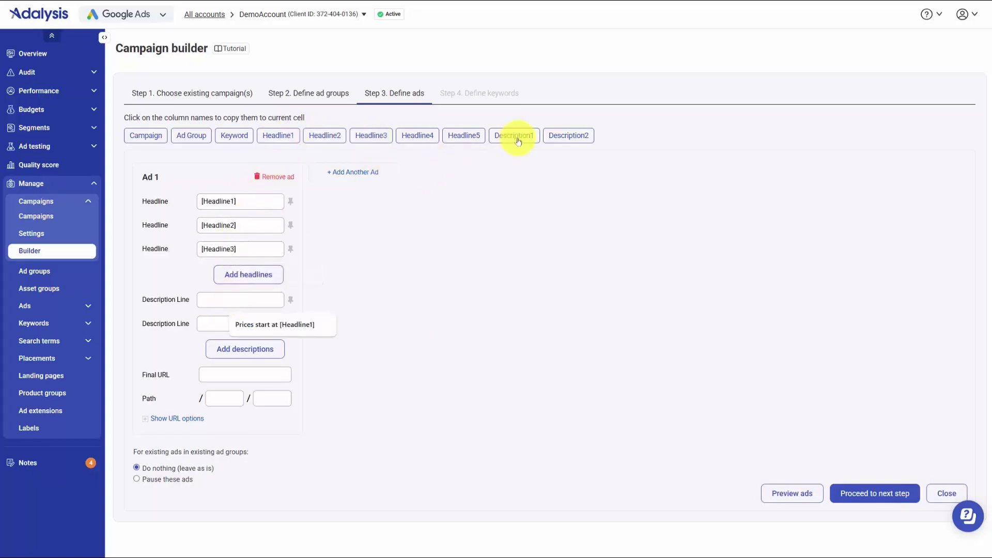
click(518, 137)
click(216, 326)
click(570, 136)
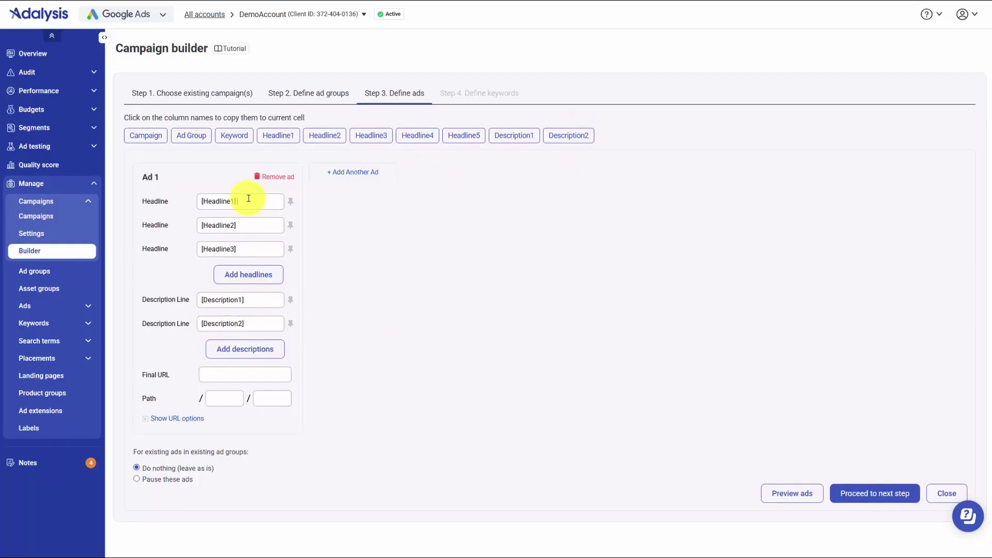
Step: Add ' in GEO' to the headlines and prefix the second headline with 'Find '
text(in GEO)
click(247, 227)
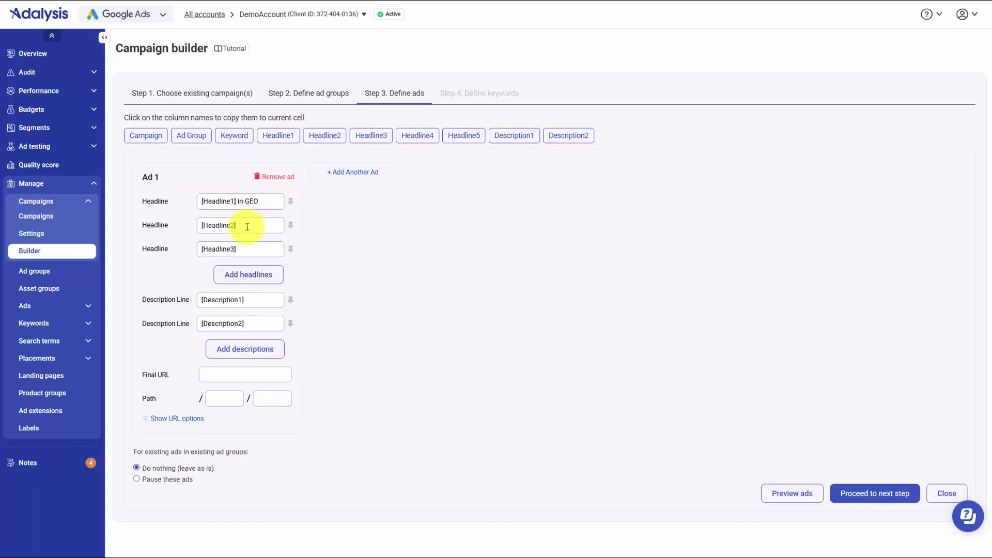
text(Find)
click(248, 227)
text(in GEO)
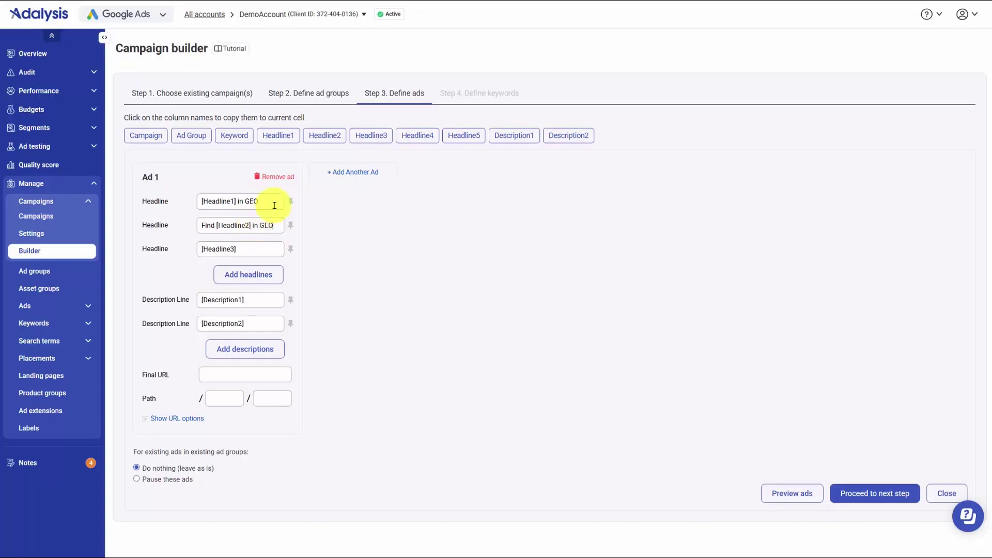
click(243, 375)
click(256, 398)
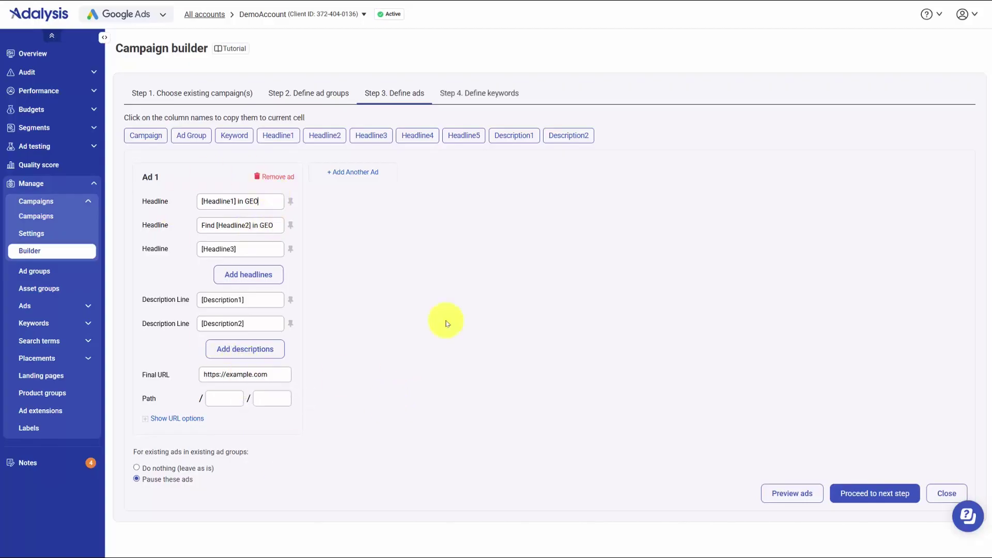
click(354, 172)
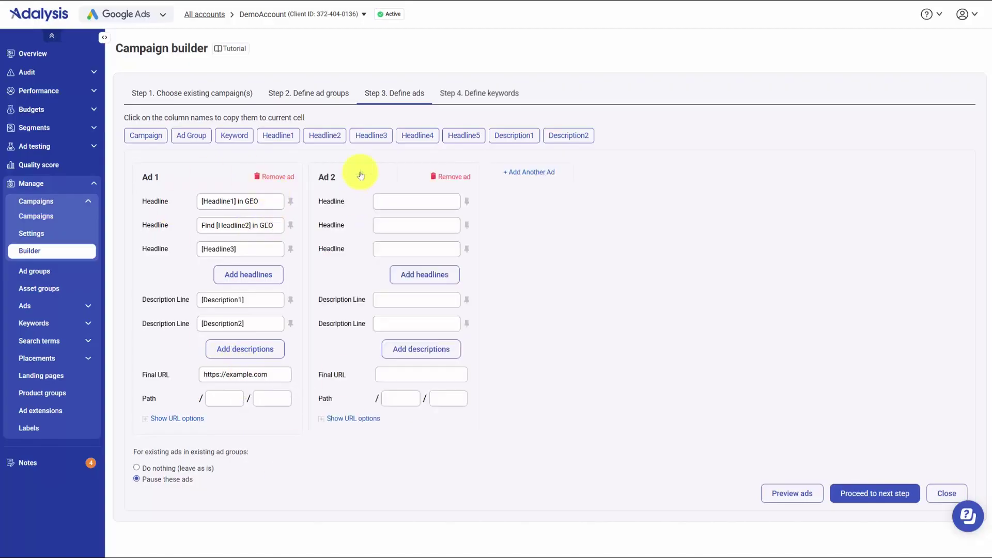
click(451, 178)
click(876, 494)
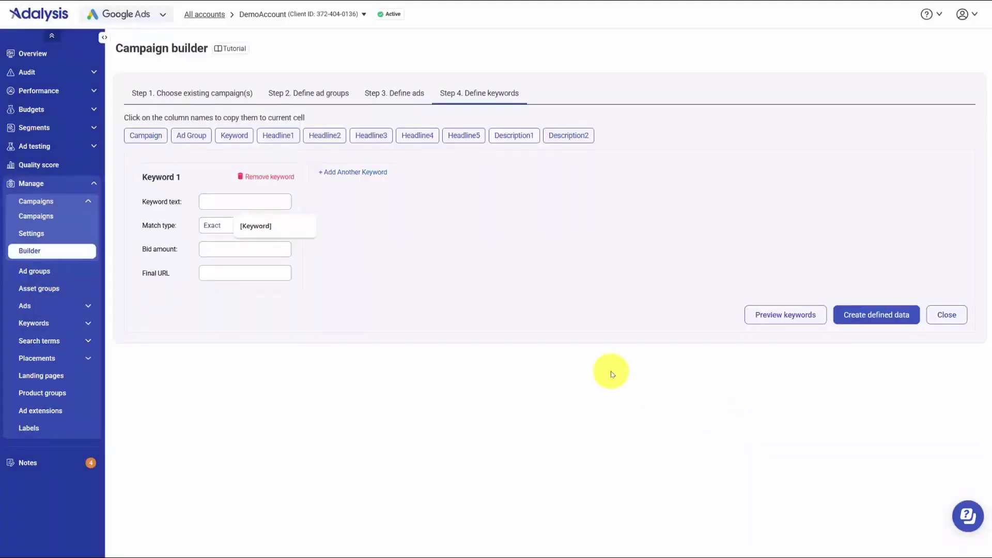
Step: Add the Keyword column as an Exact and a Phrase match keyword, then create the defined data
click(259, 201)
click(234, 136)
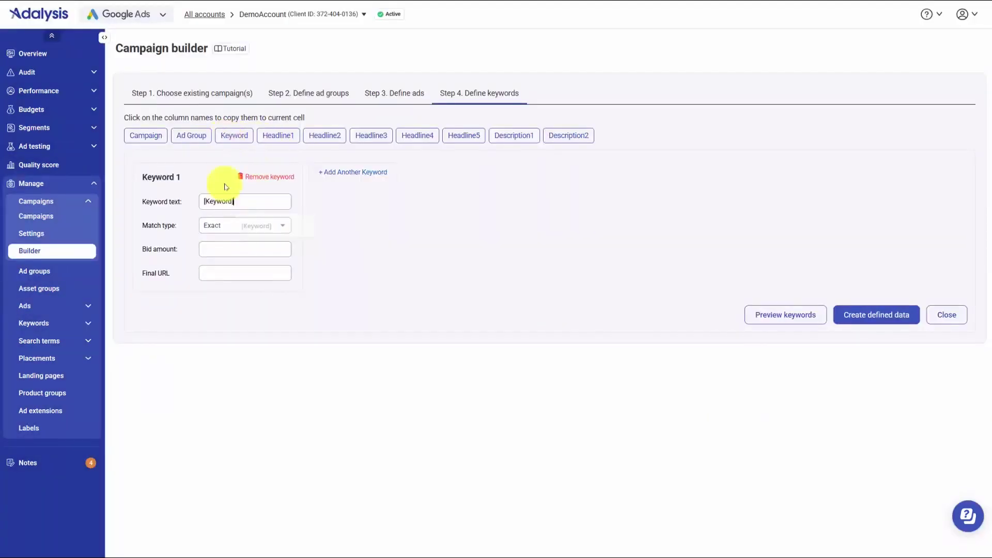
click(351, 173)
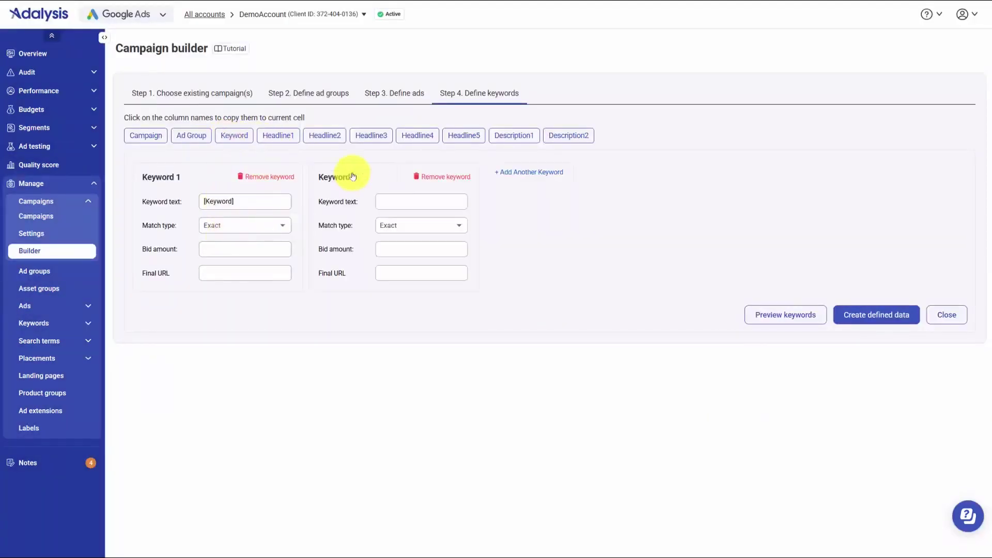
click(242, 136)
click(405, 224)
click(406, 251)
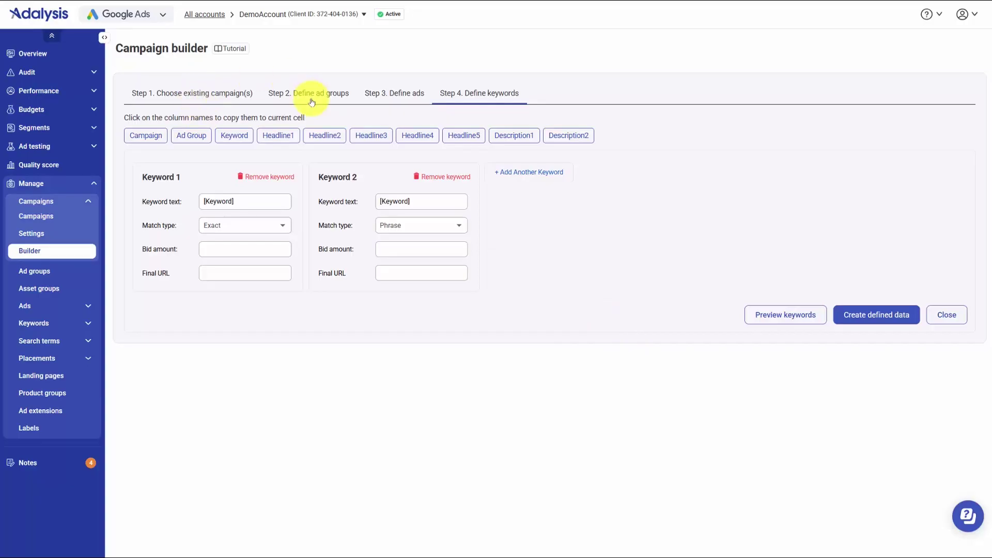
click(853, 321)
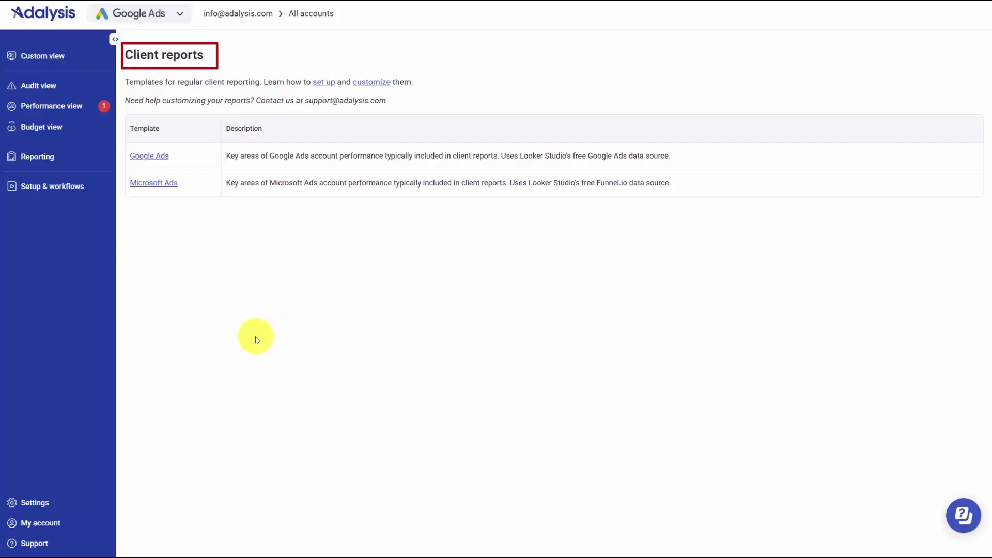
Step: Switch to the Team reports templates from the Reporting section
mouse_move(38, 156)
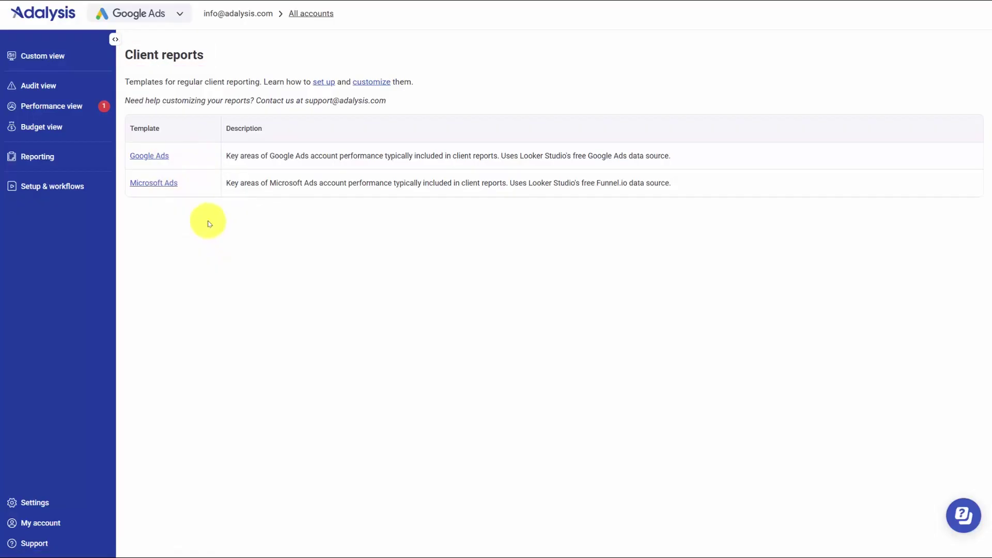
mouse_move(71, 156)
click(149, 134)
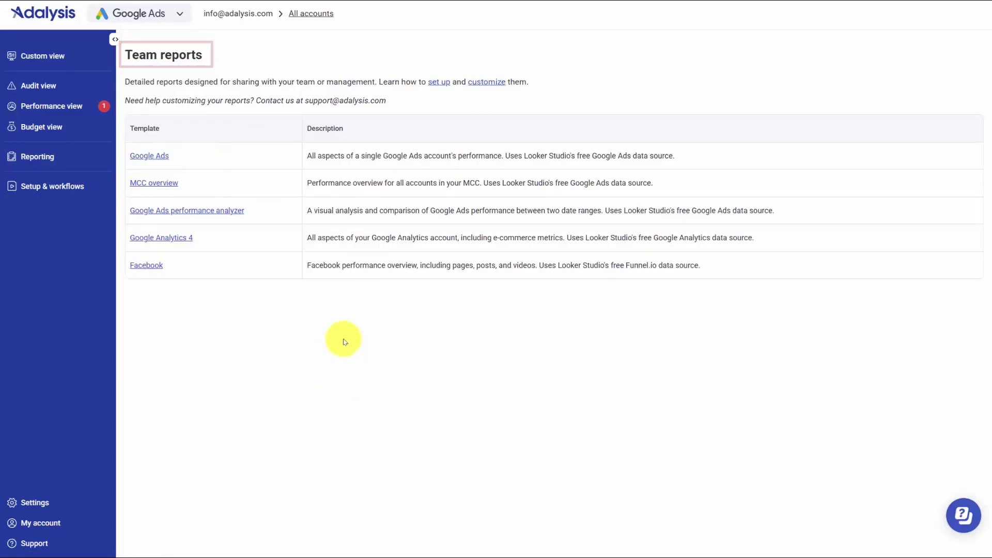
Step: Go to the Audit reports templates under Reporting
mouse_move(57, 157)
click(132, 160)
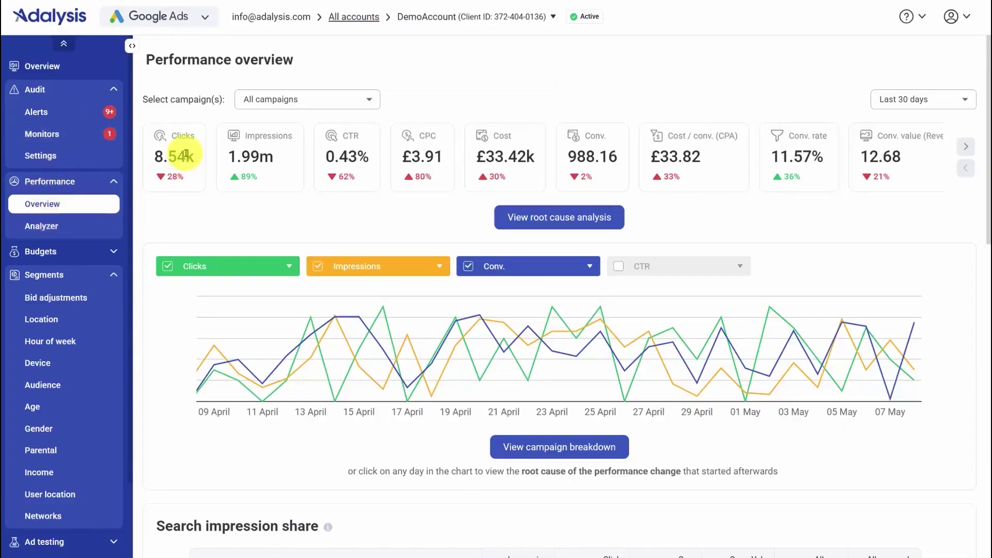
click(278, 99)
click(457, 93)
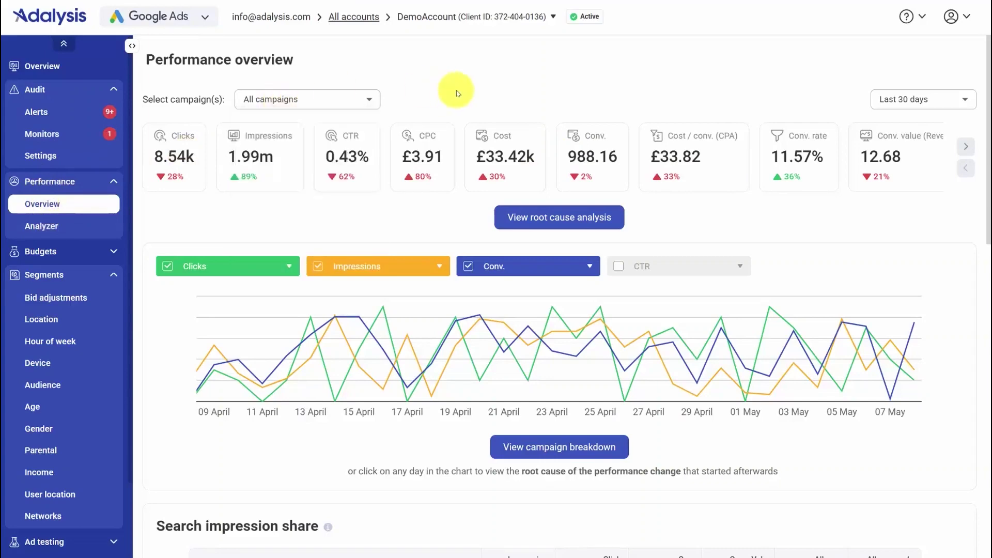
click(876, 99)
click(765, 87)
scroll(617, 295, down, 1)
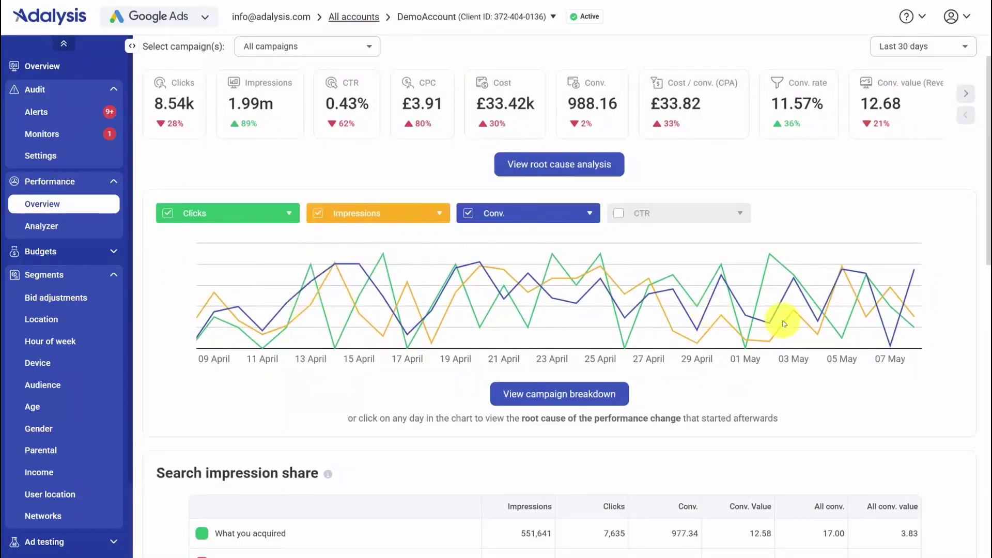
click(378, 333)
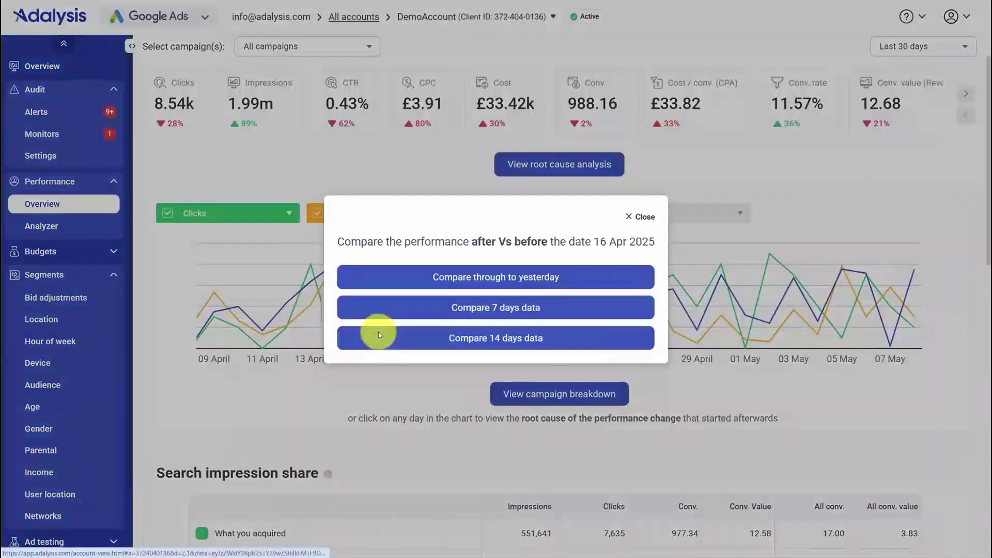
click(417, 345)
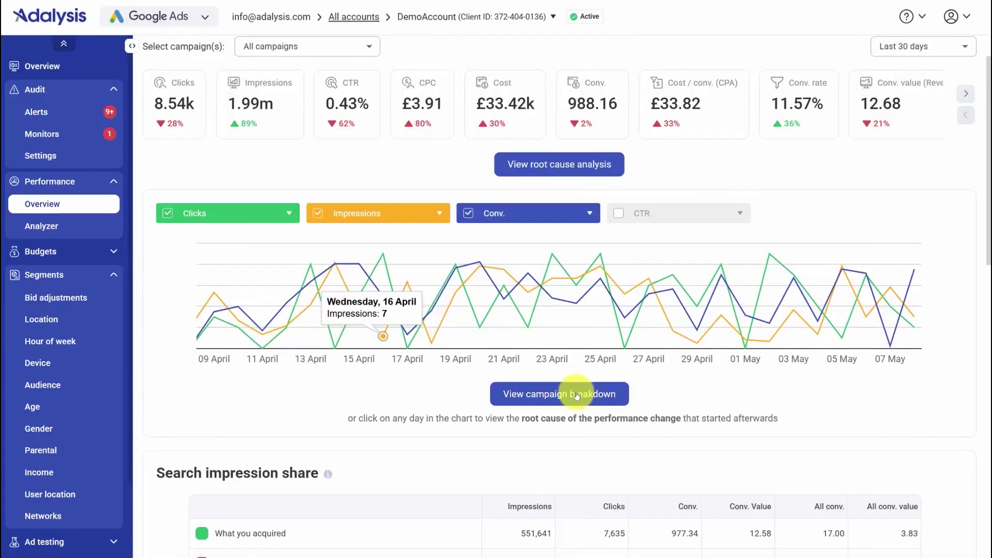
scroll(577, 395, down, 5)
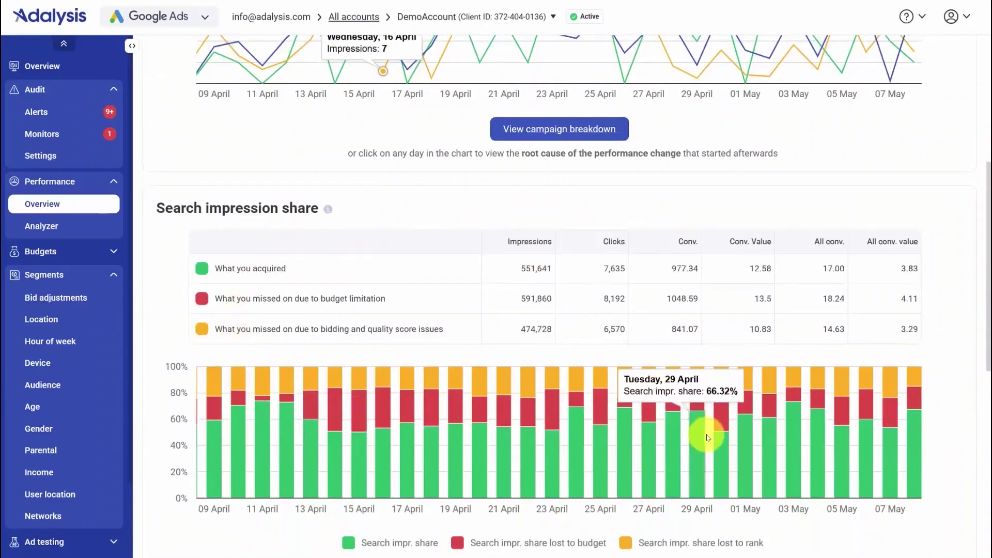
scroll(580, 377, down, 4)
scroll(557, 390, down, 4)
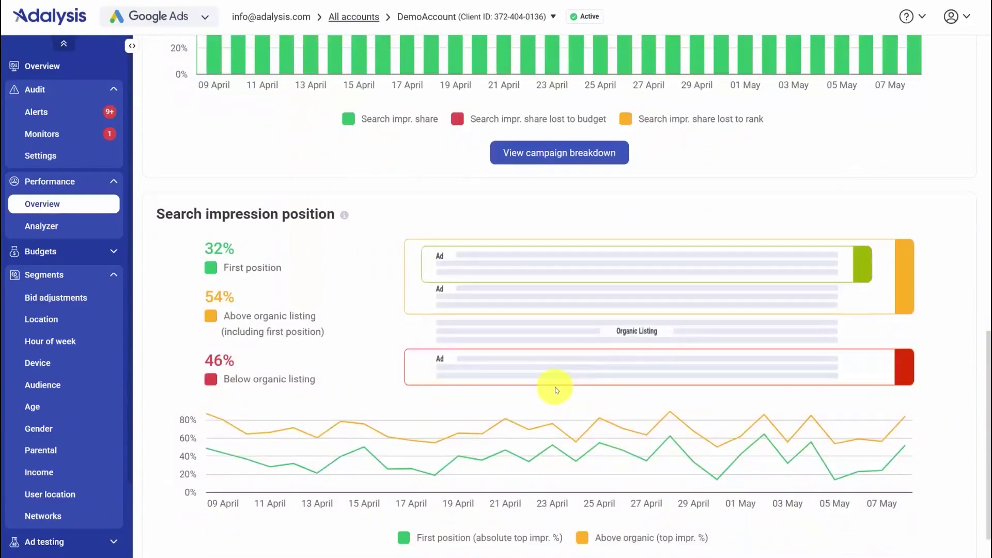
scroll(553, 385, down, 1)
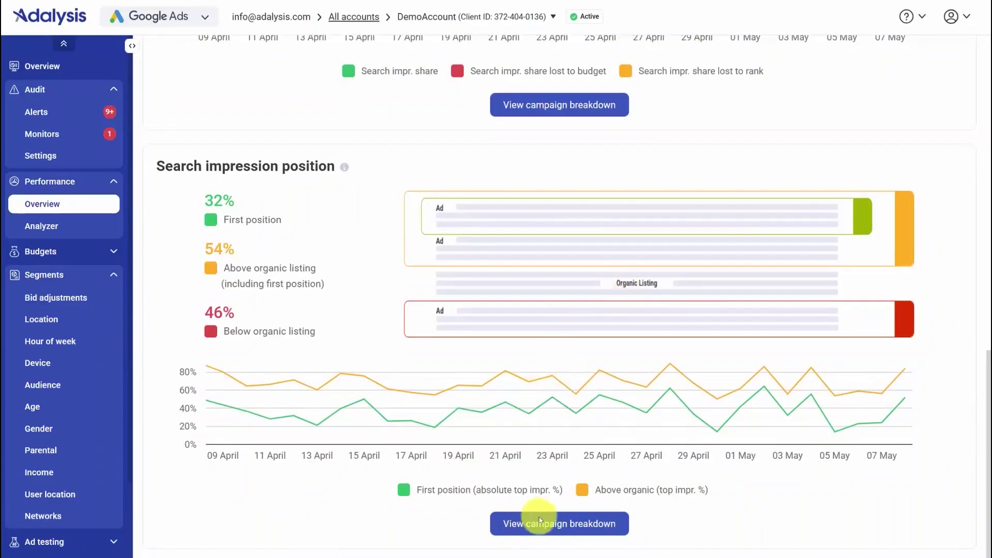